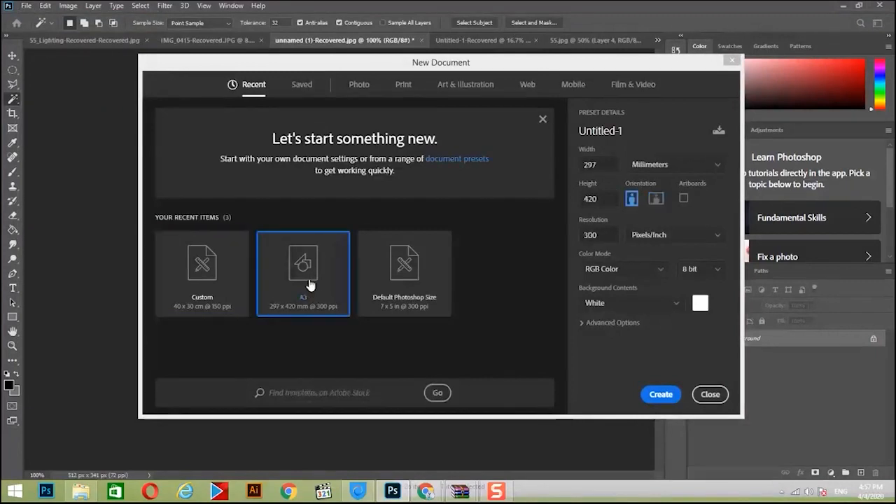
Step: Create a new A3 portrait document, 297 x 420 mm, at 150 pixels/inch in RGB Color with a white background
left_click_drag(602, 235, 566, 242)
type("150")
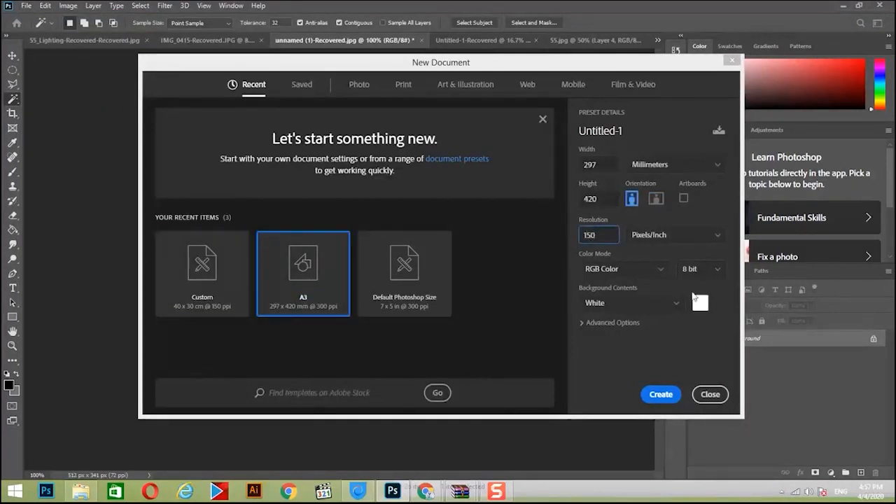
left_click(655, 395)
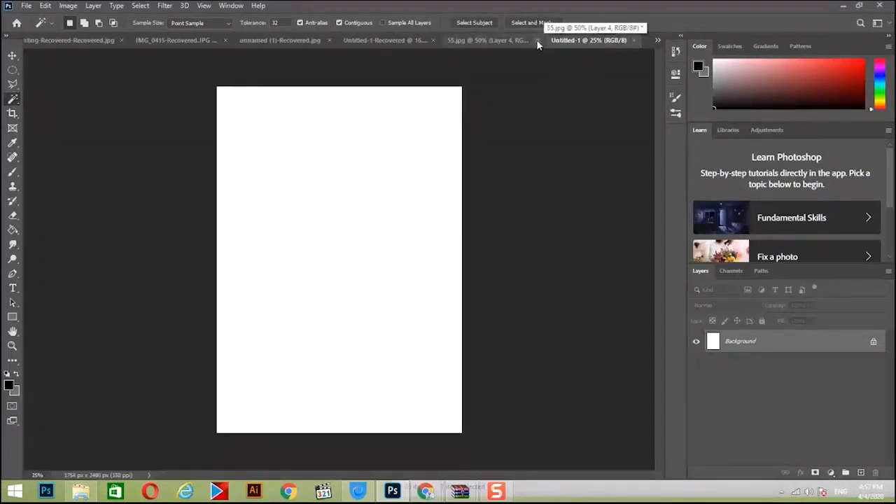
Step: Copy Layer 3 and Layer 4, the cut-out house renders, from 55.jpg into the new A3 document
left_click(501, 40)
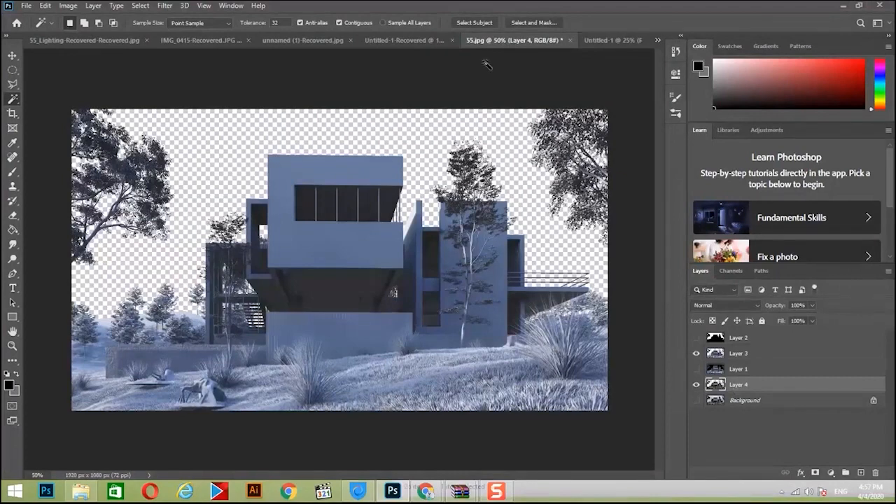
left_click(716, 367, "ctrl")
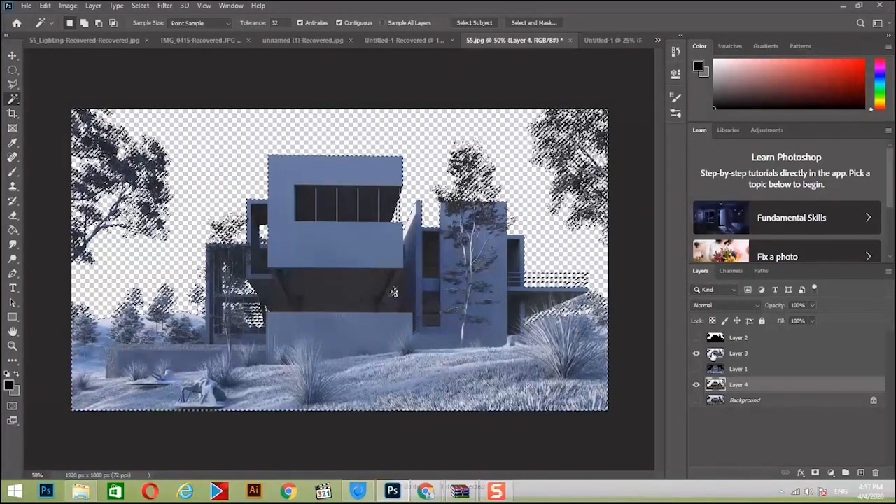
key("ctrl+d")
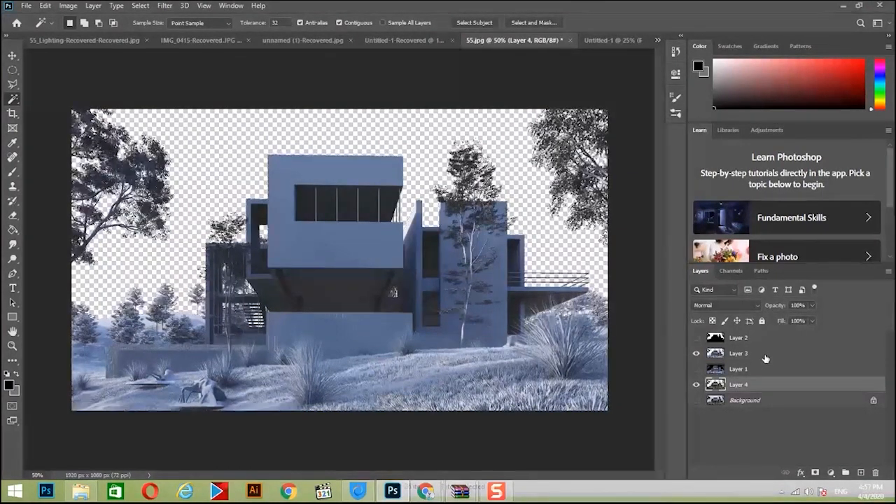
left_click(739, 354, "ctrl")
left_click_drag(716, 353, 422, 243)
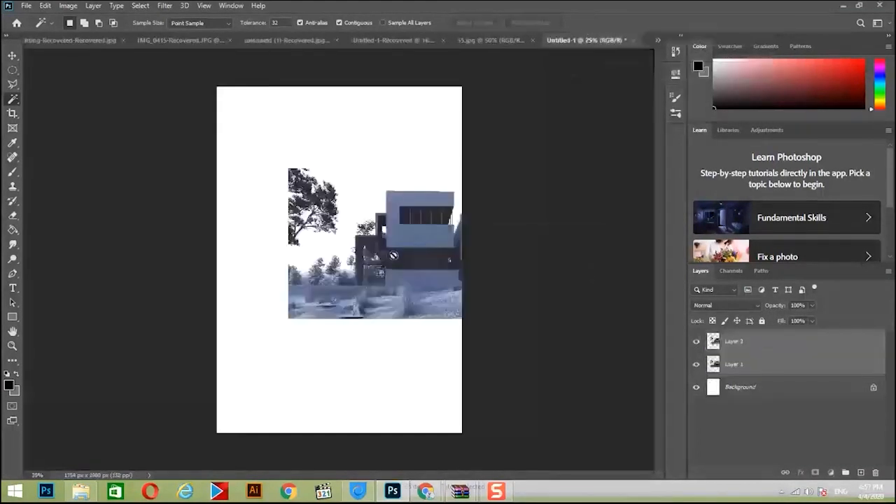
Step: Move both house layers to the bottom of the page and scale them to about 91.6% to span its width
left_click(13, 56)
left_click_drag(374, 265, 333, 352)
left_click_drag(486, 433, 462, 428)
left_click_drag(413, 402, 413, 415)
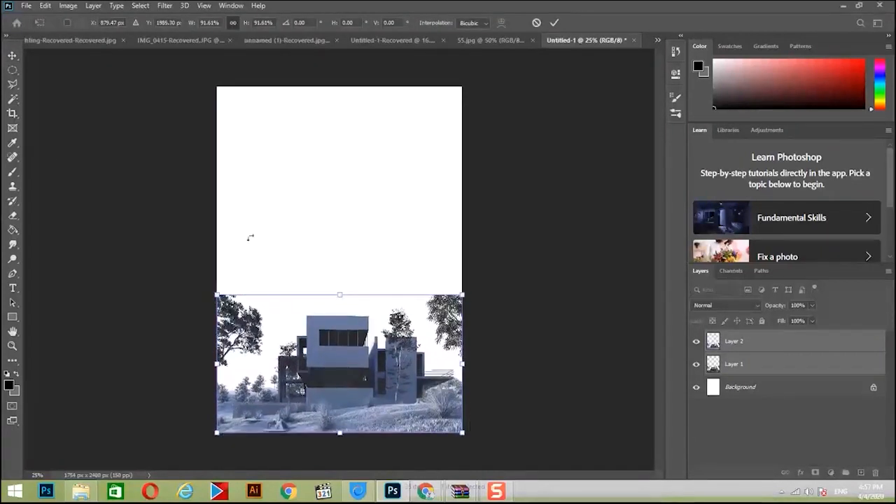
key("Return")
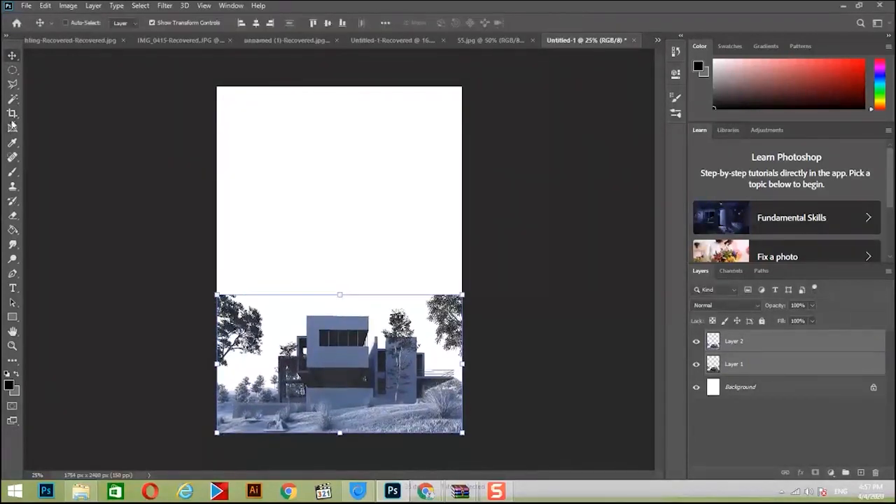
Step: Crop the empty upper part of the page to make a nearly square canvas of about 1754 x 1744 px
left_click(12, 112)
left_click_drag(330, 86, 331, 136)
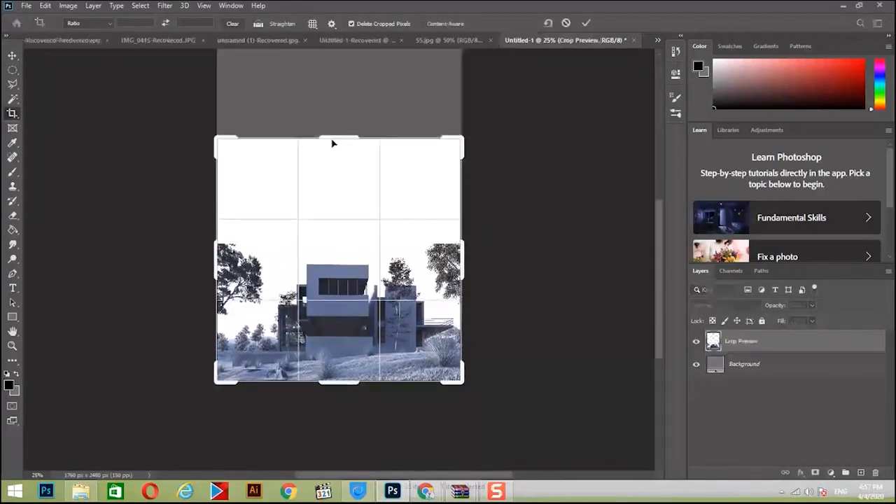
key("Return")
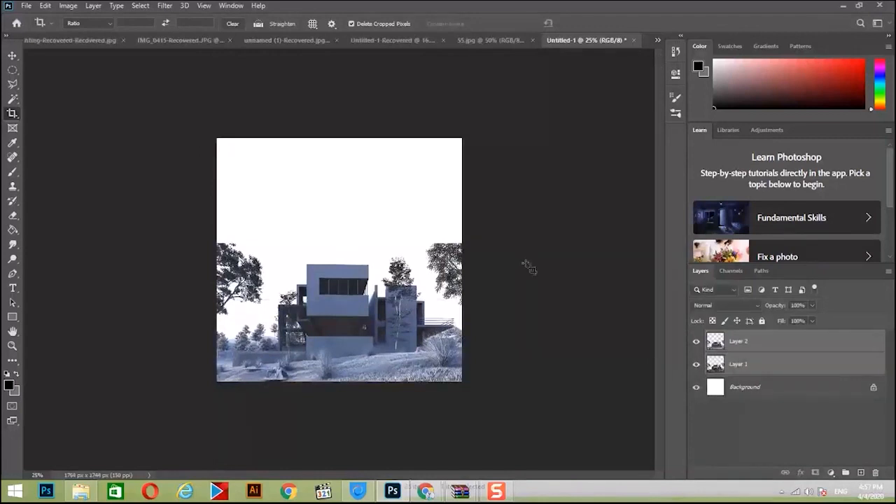
Step: Close the 55.jpg source document and return to the cropped Untitled-1 composition
left_click(504, 40)
left_click(560, 40)
left_click(439, 185)
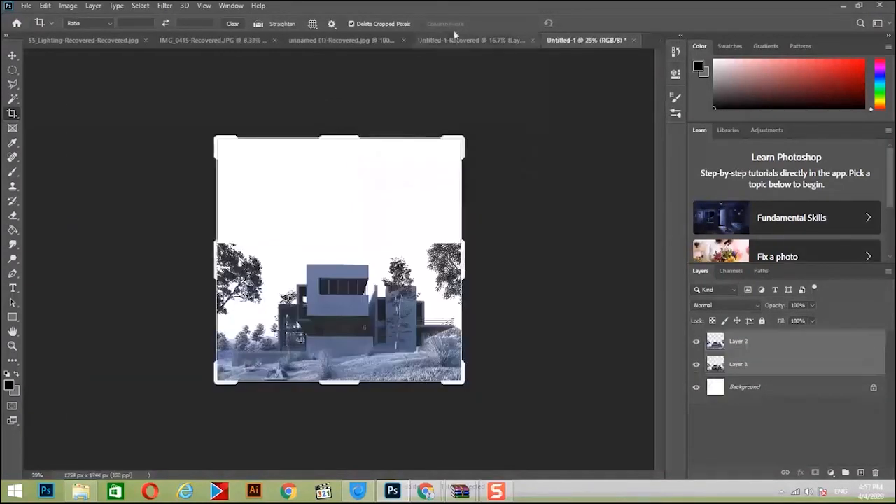
left_click(456, 42)
left_click(583, 40)
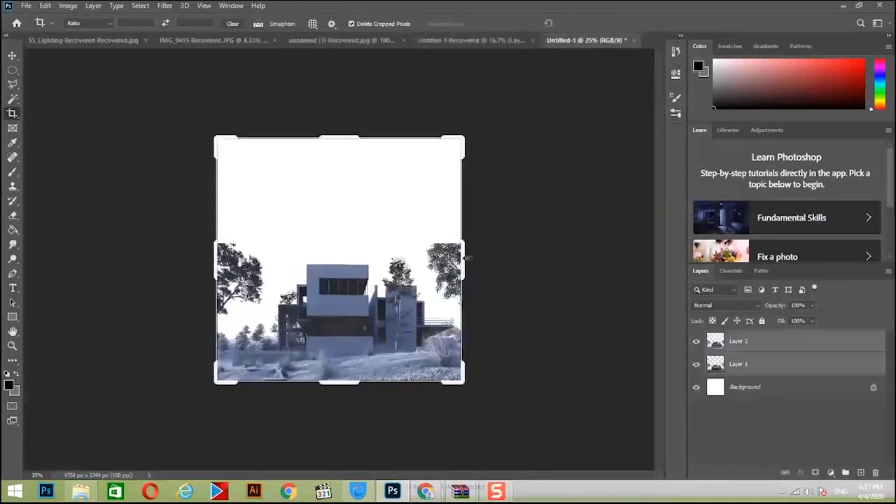
Step: Apply Color Balance to Layer 2's midtones, shifting the levels to about +8, +2 and -19 towards red and yellow
key("ctrl+plus")
key("ctrl+plus")
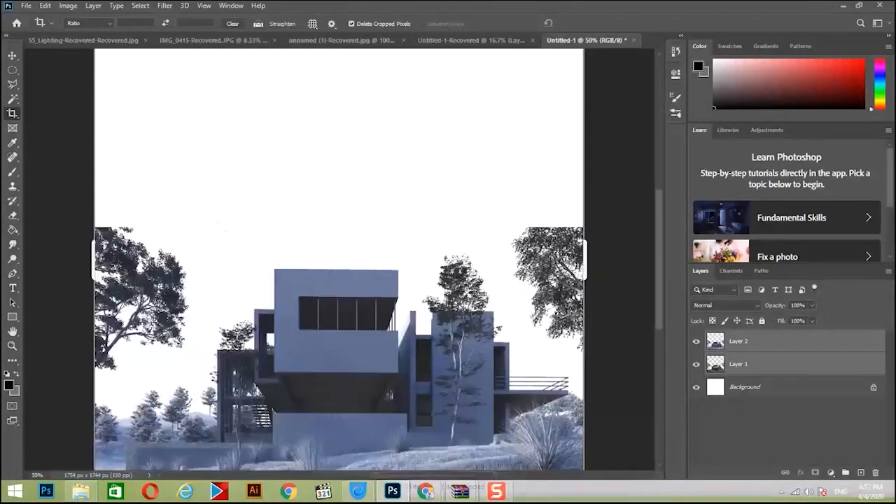
key("ctrl+minus")
key("ctrl+plus")
key("ctrl+minus")
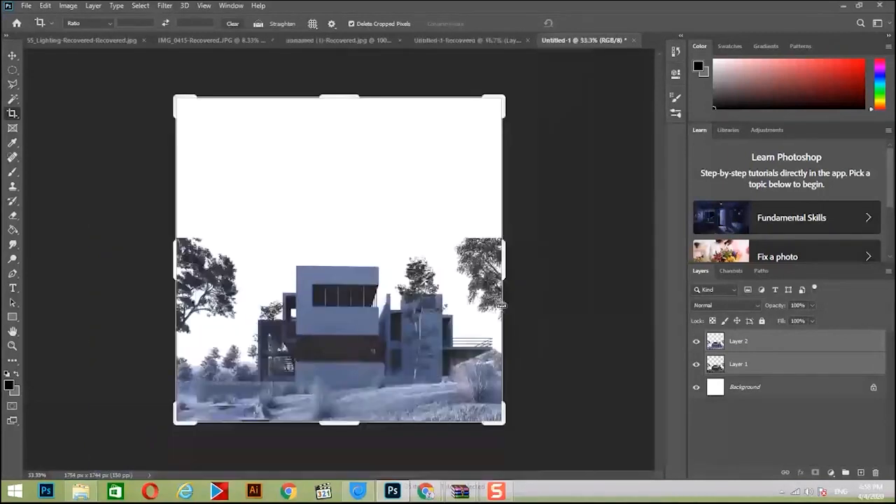
left_click(726, 349)
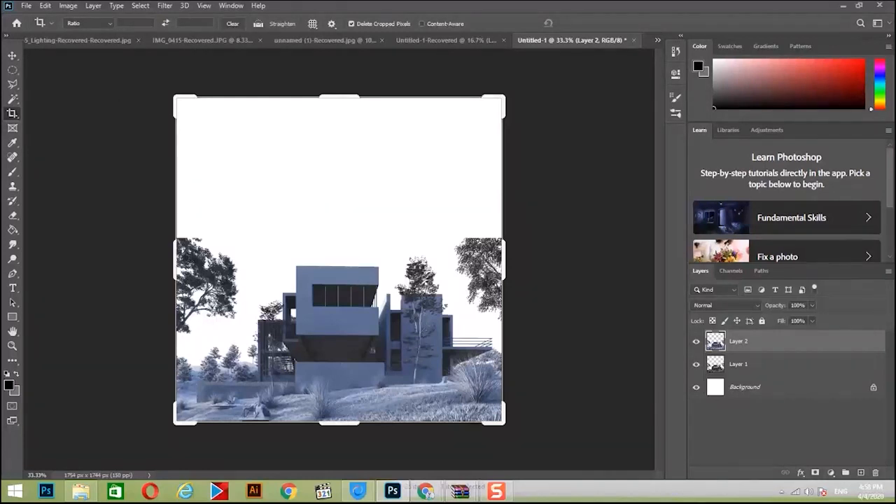
key("ctrl+b")
left_click_drag(693, 126, 638, 132)
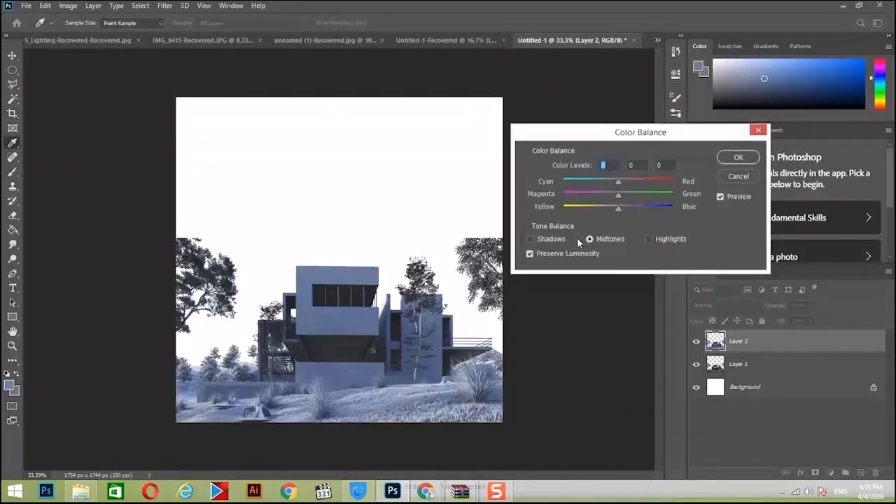
mouse_move(616, 182)
left_mouse_down()
mouse_move(627, 182)
mouse_move(602, 212)
mouse_move(624, 199)
mouse_move(615, 185)
left_mouse_up()
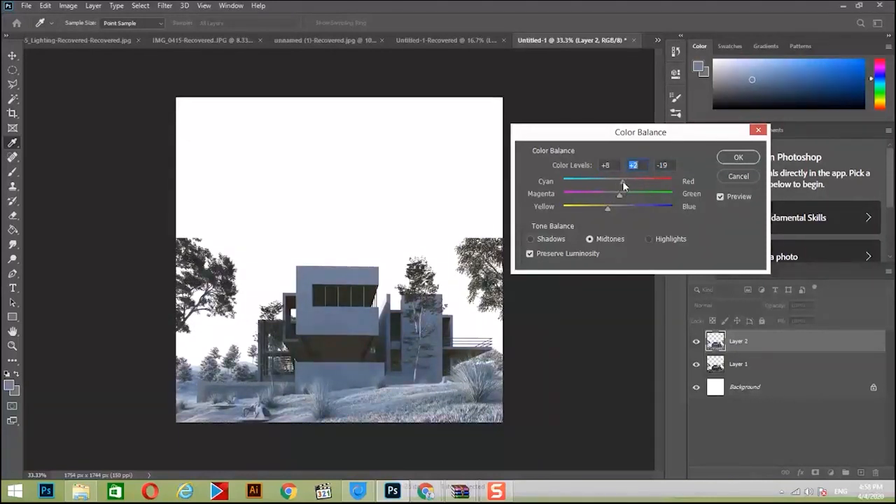
left_click(738, 157)
key("c")
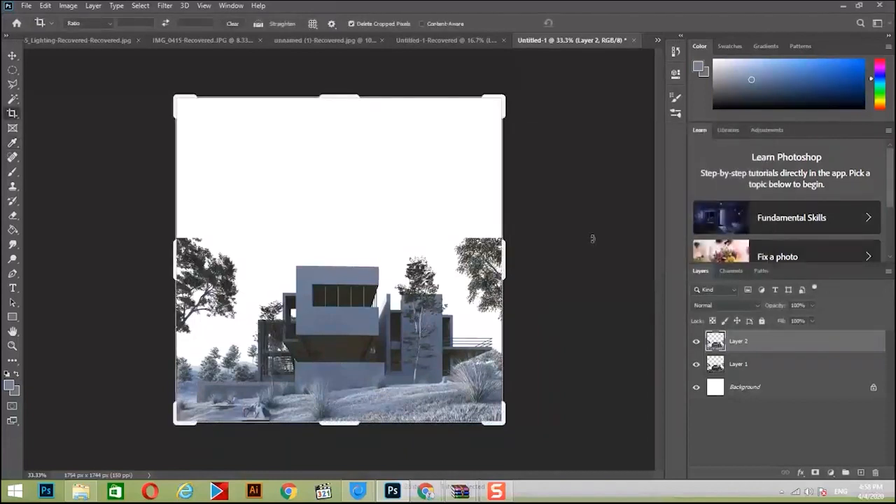
Step: Turn Layer 2 fully grey by setting its saturation to -100 with Hue/Saturation
key("ctrl+plus")
scroll(593, 240, "down", 1)
scroll(593, 240, "down", 2)
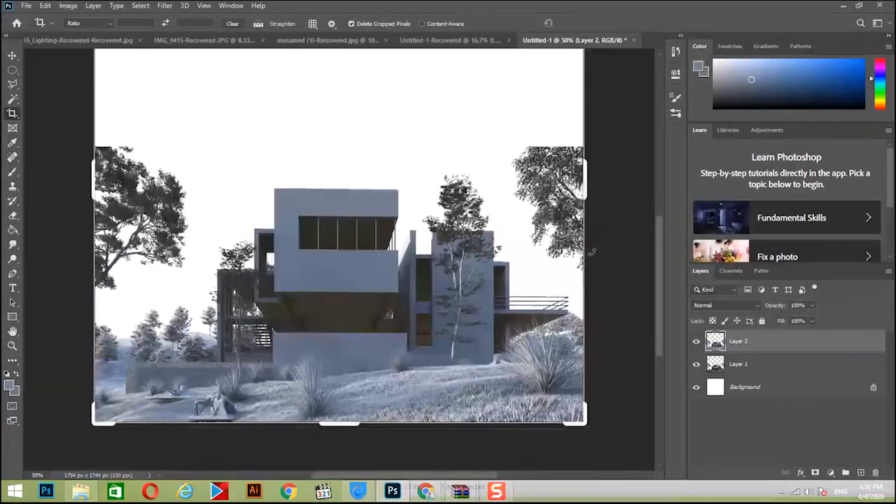
key("ctrl+u")
left_click_drag(695, 205, 620, 215)
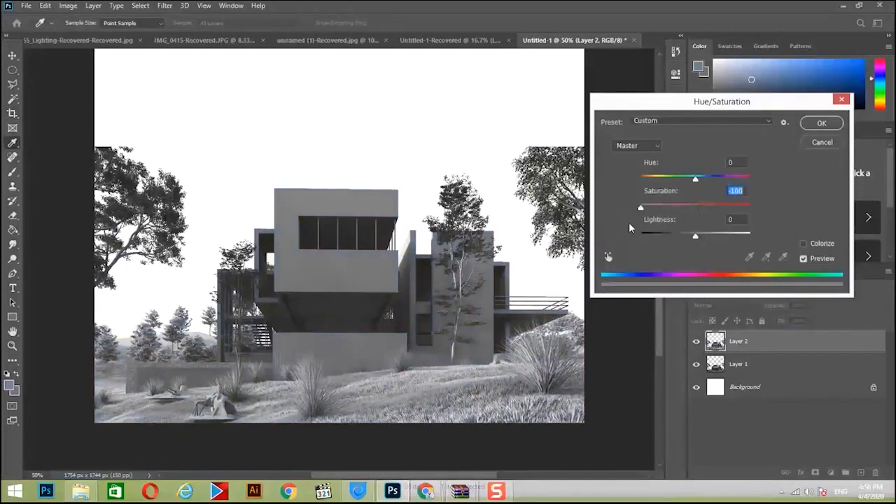
left_click(822, 122)
key("c")
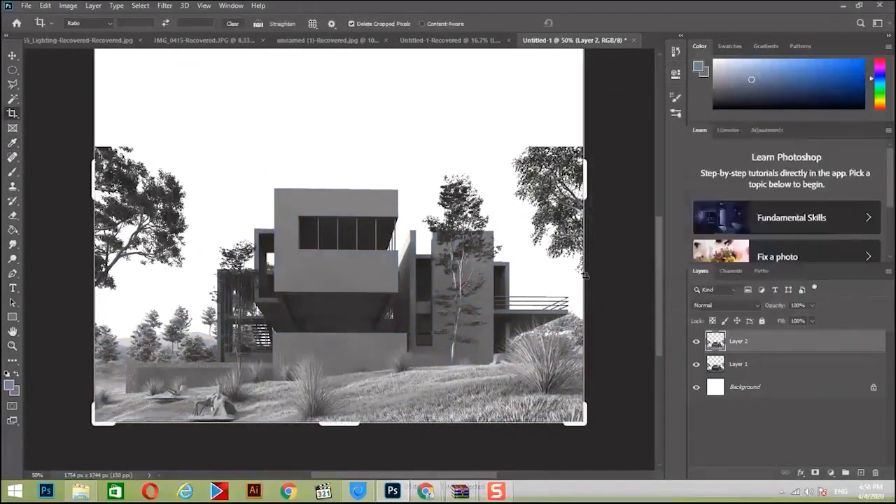
Step: Increase Layer 2's contrast with Levels, lowering the white input point and slightly raising the black input point
key("ctrl+l")
left_click_drag(788, 209, 702, 210)
mouse_move(647, 209)
left_mouse_down()
mouse_move(664, 209)
mouse_move(656, 209)
left_mouse_up()
left_click(843, 105)
key("c")
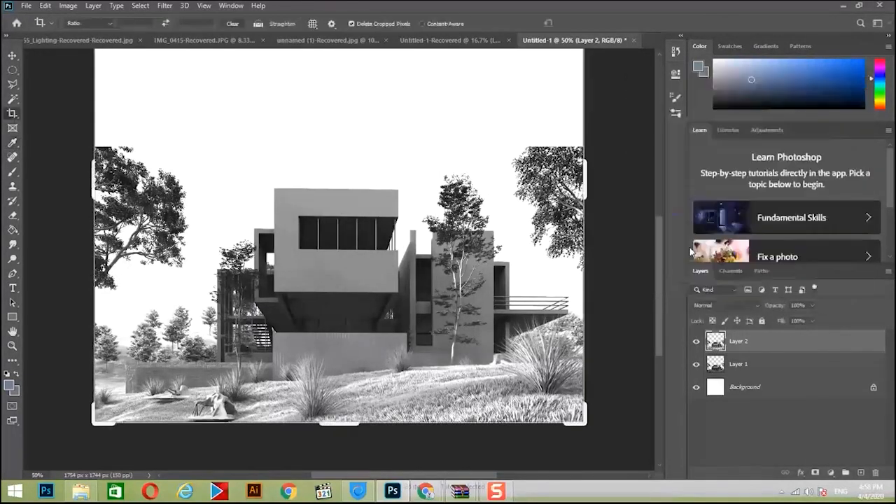
Step: Add a new empty layer and place it below Layer 1, directly above the Background
key("ctrl+minus")
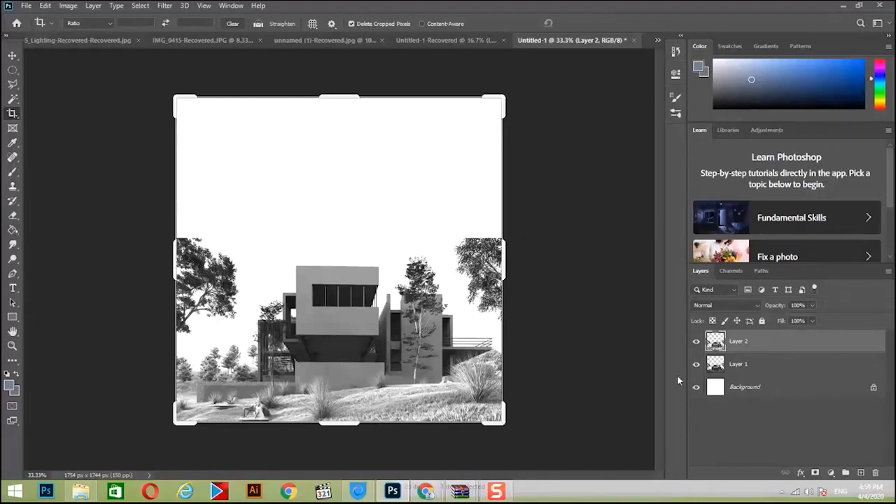
left_click(861, 473)
left_click_drag(740, 350, 748, 389)
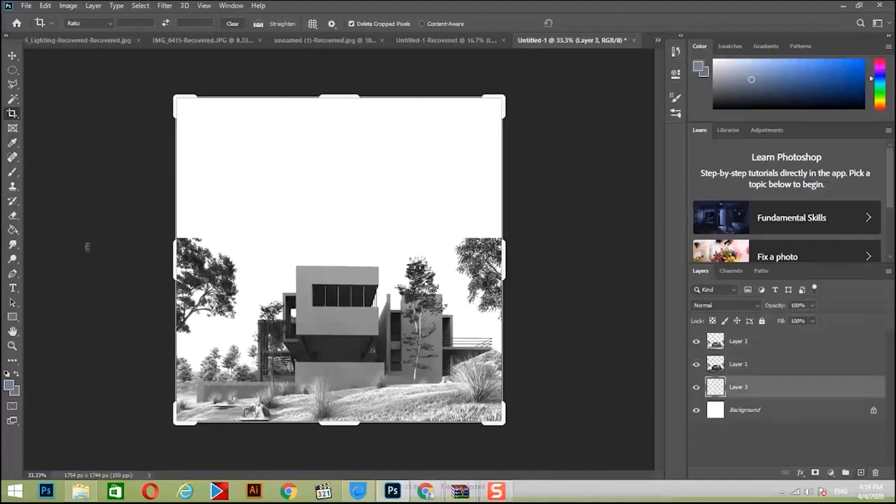
Step: Choose the Brush tool and set its foreground colour to sky blue 36a5de
left_click(14, 172)
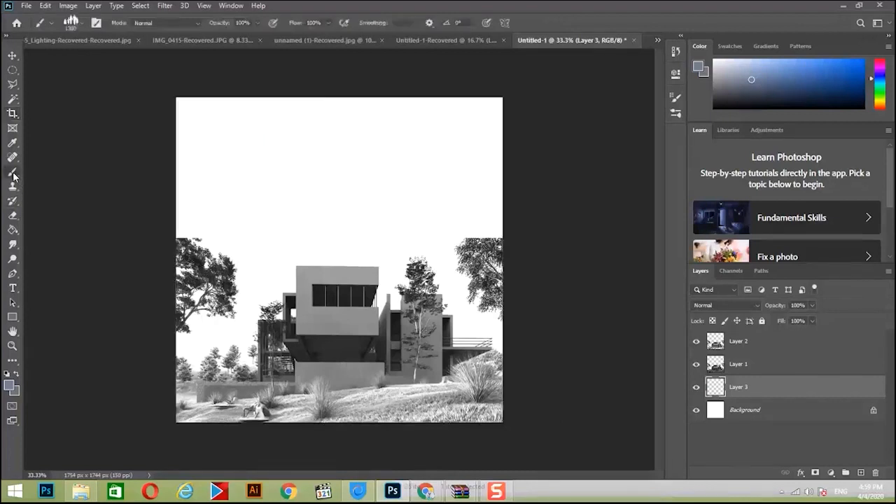
left_click(9, 385)
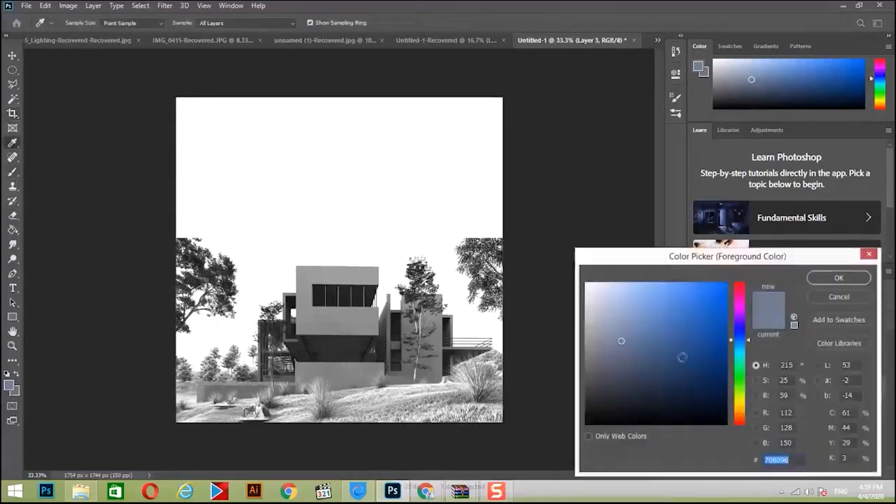
left_click_drag(679, 304, 666, 313)
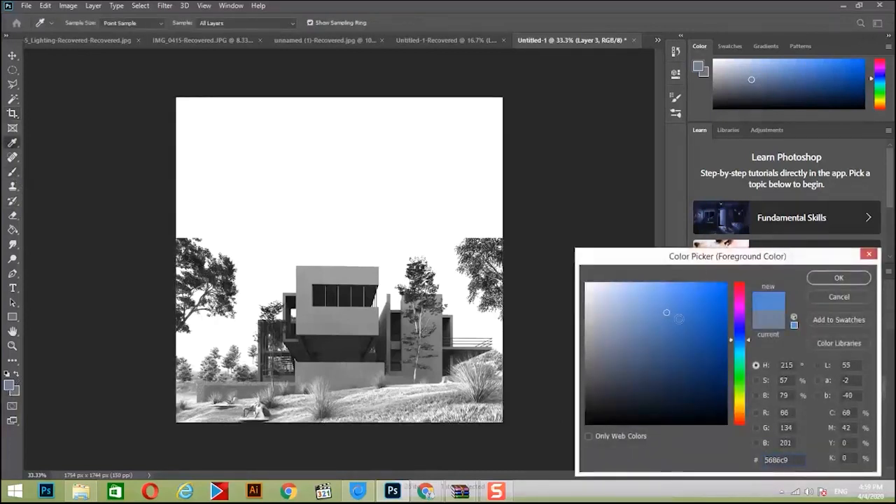
mouse_move(738, 399)
left_mouse_down()
mouse_move(738, 412)
mouse_move(738, 346)
left_mouse_up()
left_click(693, 300)
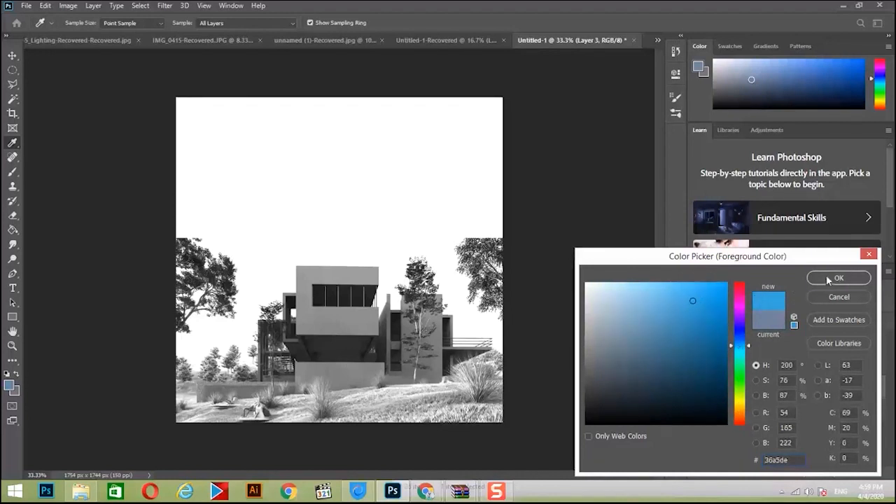
left_click(838, 277)
key("b")
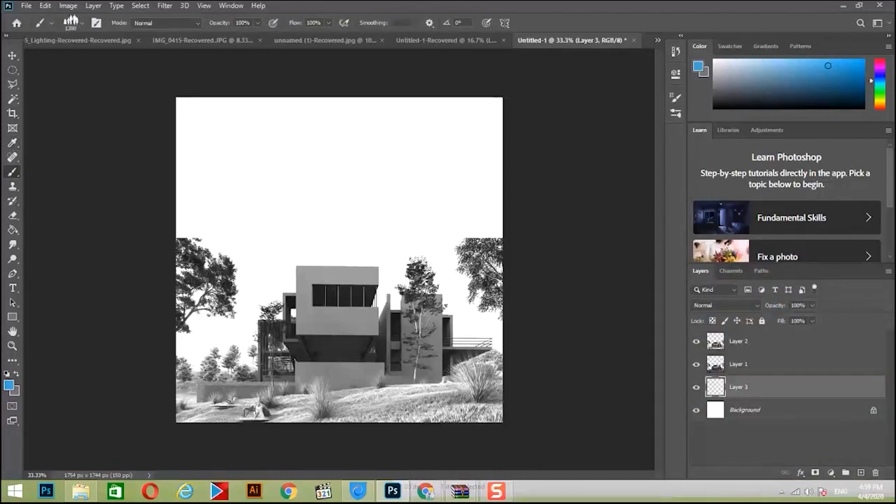
Step: Make a tall rectangular marquee selection from the canvas's upper edge to the foot of the house, centred behind it
right_click(13, 70)
left_click(56, 70)
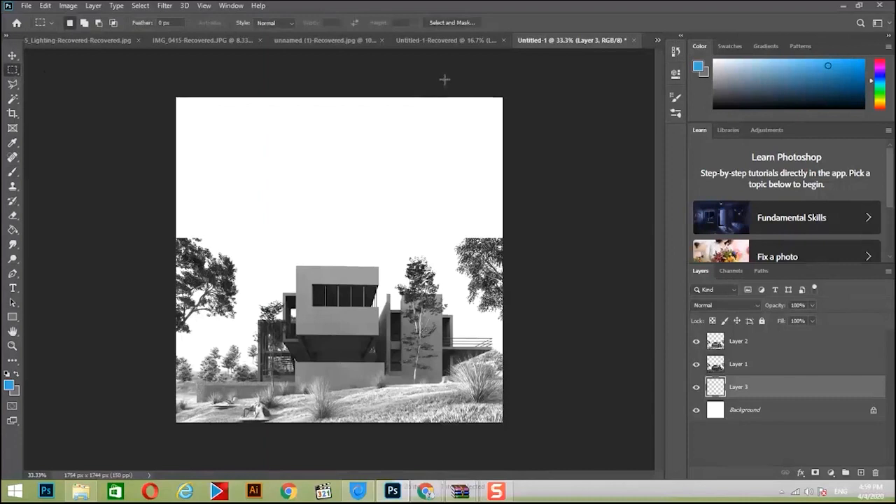
left_click_drag(425, 82, 241, 386)
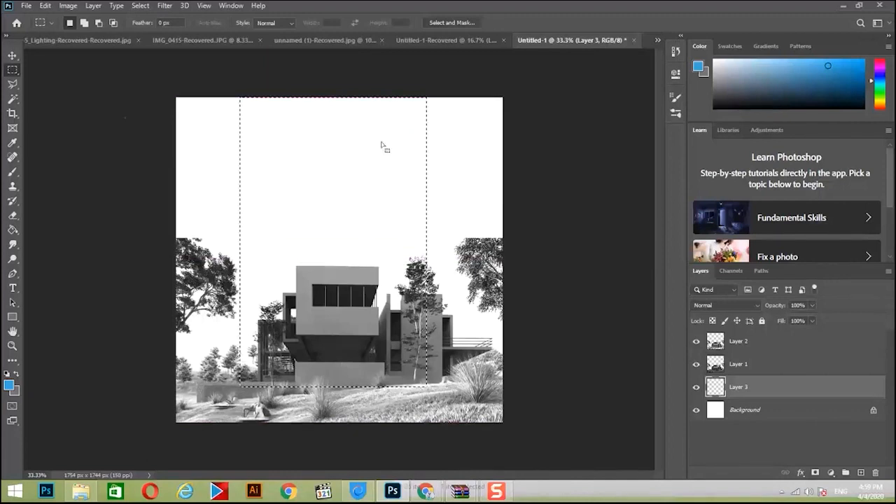
Step: Choose the water3 brush tip from the WG_Watercolor_1 brush set at 1765 px
left_click(11, 174)
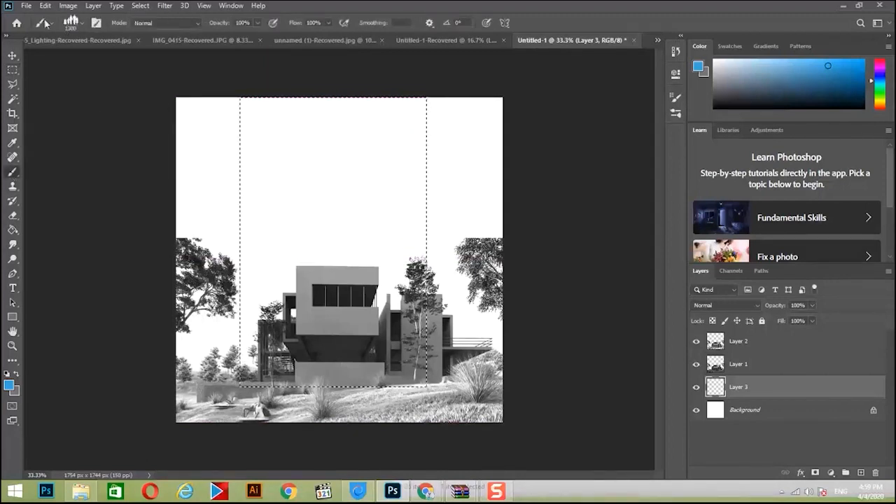
left_click(83, 25)
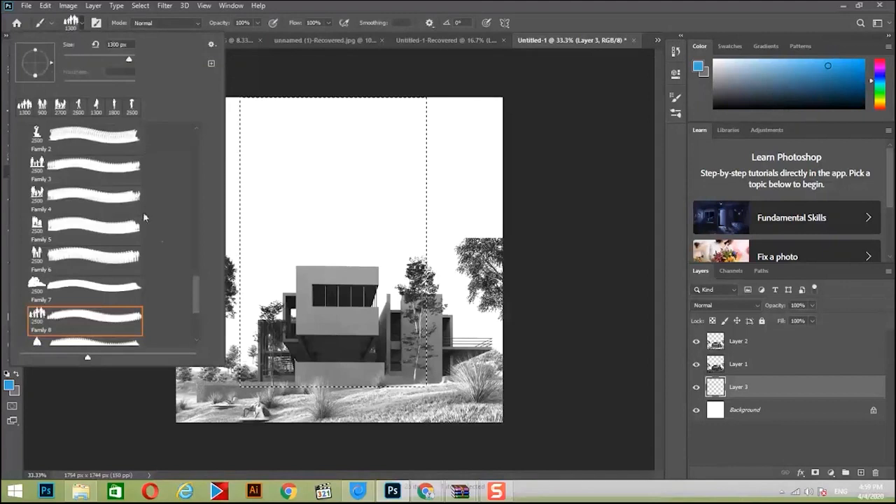
scroll(192, 283, "up", 5)
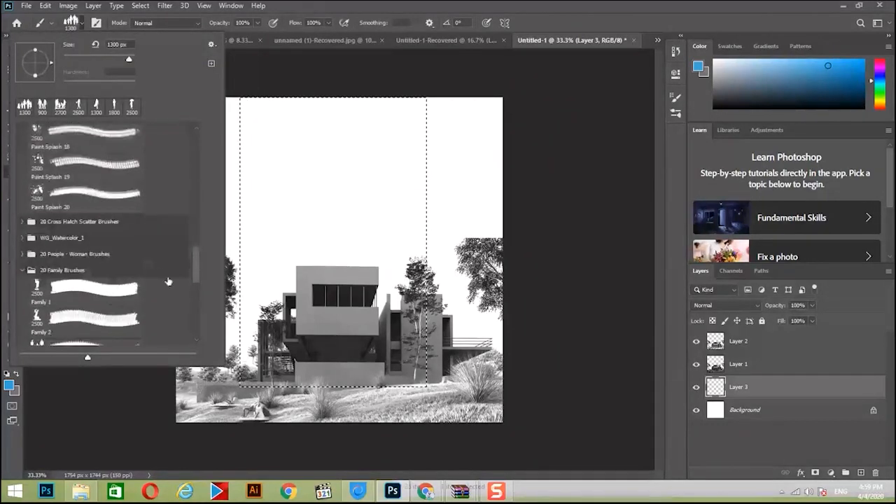
left_click(22, 270)
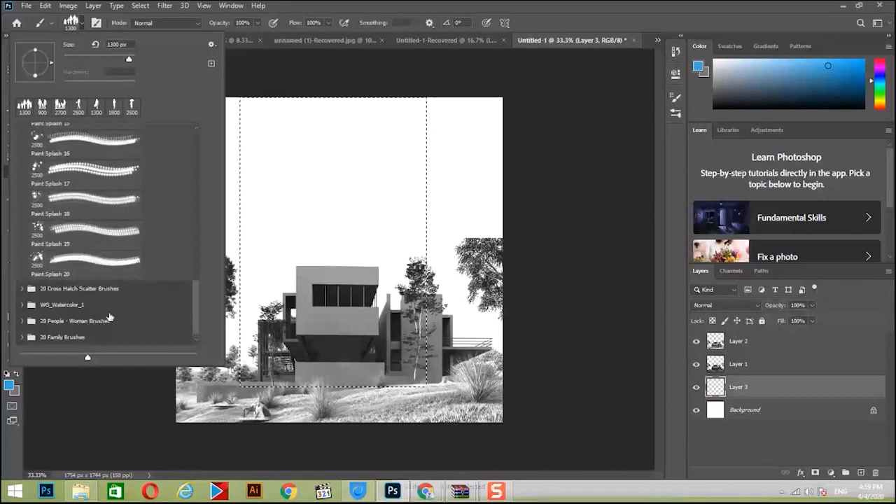
scroll(107, 317, "up", 4)
scroll(108, 308, "down", 3)
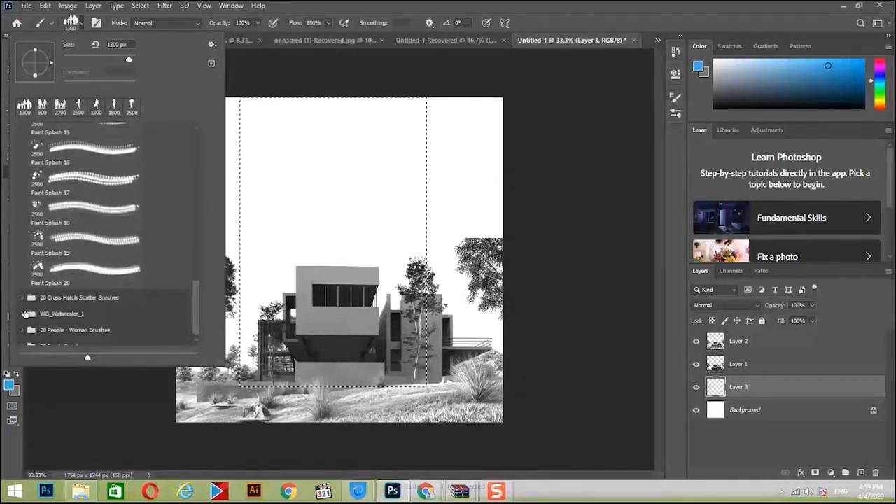
left_click(22, 322)
scroll(116, 301, "down", 4)
scroll(133, 293, "down", 3)
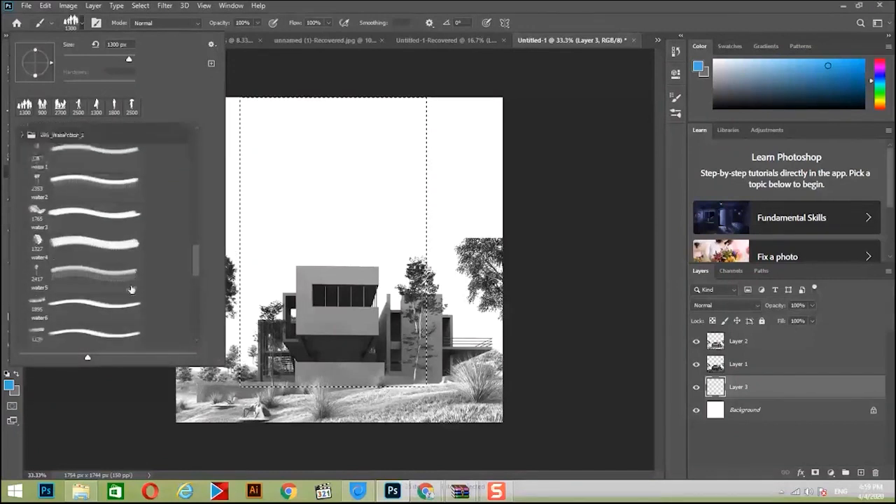
double_click(71, 168)
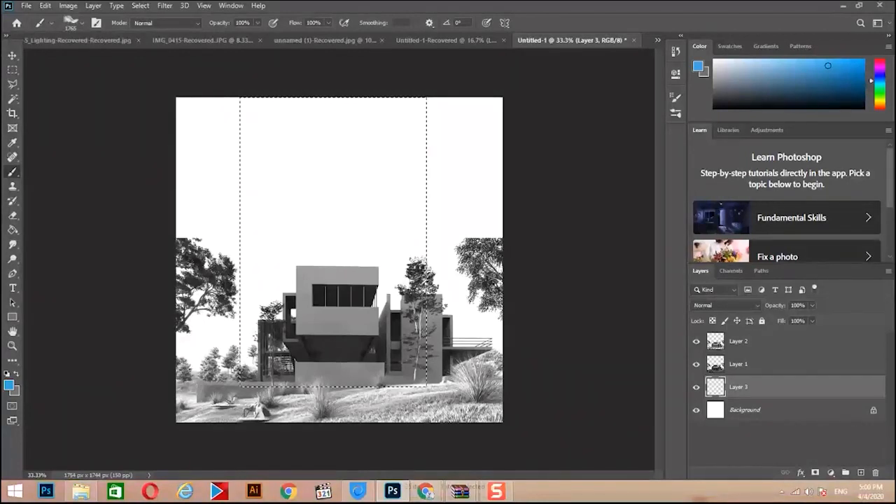
Step: Set the brush's opacity and flow to 56% and paint a blue watercolour sky inside the selection on Layer 3
left_click(256, 23)
left_click_drag(257, 35, 236, 35)
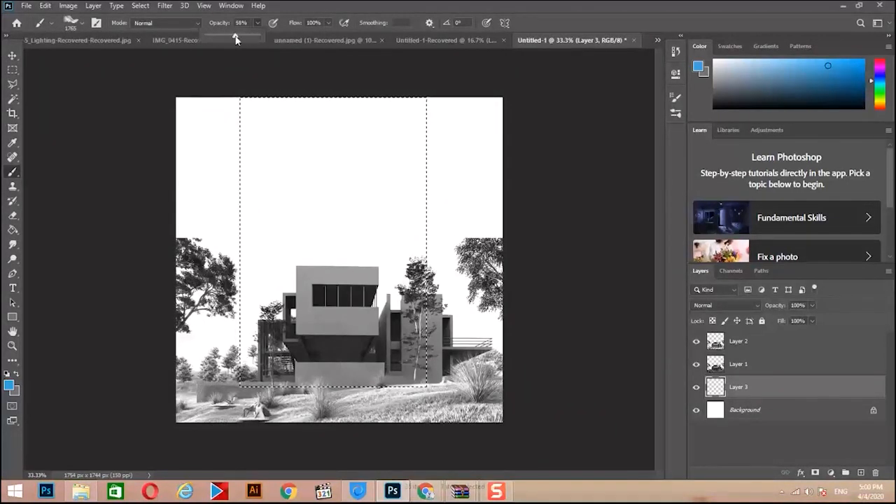
left_click(328, 22)
left_click_drag(329, 35, 306, 35)
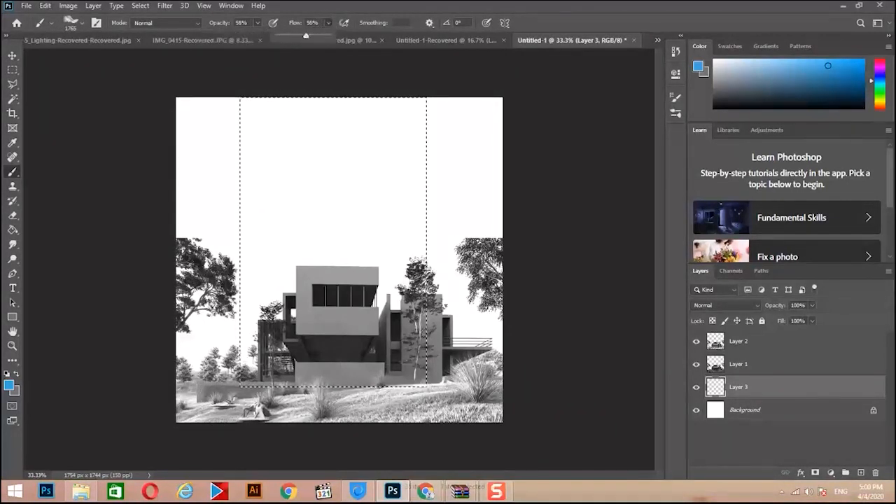
left_click(270, 299)
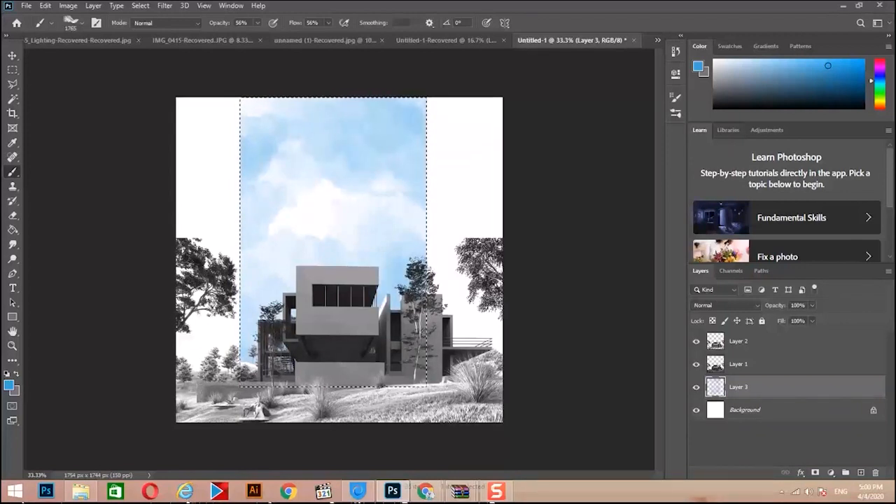
Step: Paint vertical blue drip streaks in the upper sky with the water11 brush at 700 px
left_click(8, 386)
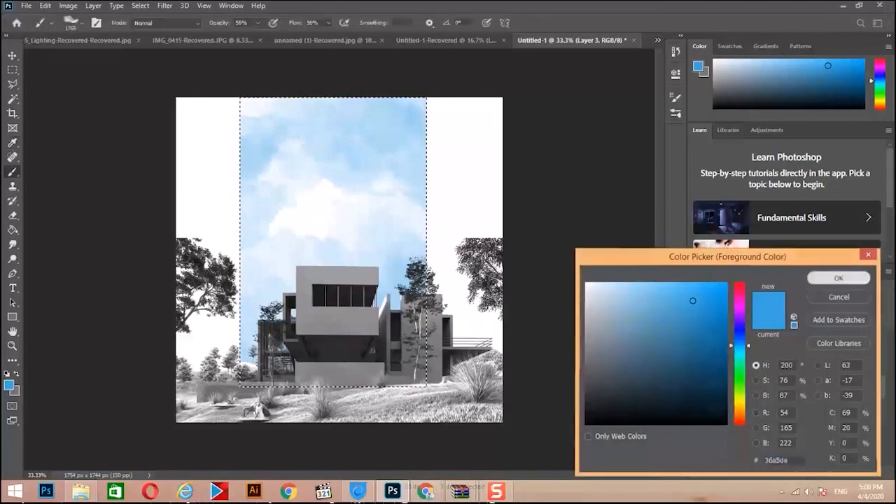
left_click(784, 278)
left_click(81, 23)
scroll(114, 250, "down", 2)
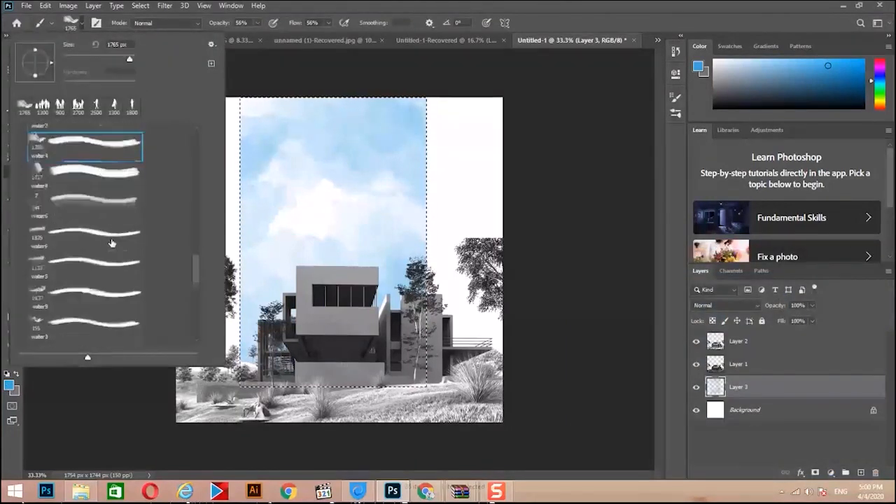
scroll(115, 250, "down", 3)
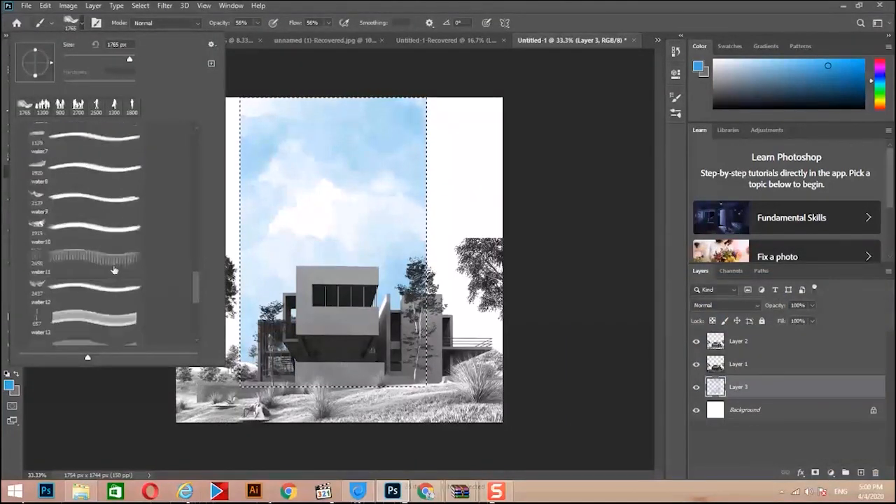
double_click(41, 265)
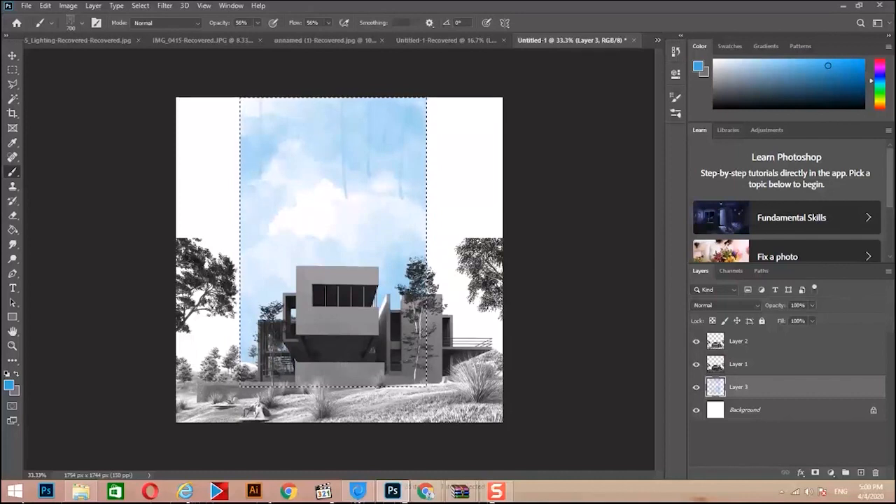
Step: Add light watercolour texture to the upper sky with the water18 brush at 250 px
left_click(82, 23)
scroll(99, 273, "down", 3)
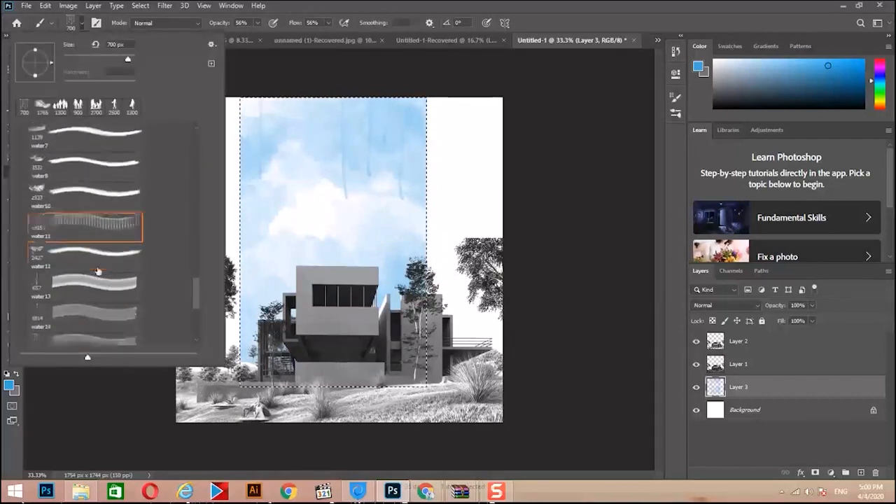
scroll(97, 276, "down", 1)
scroll(93, 287, "down", 4)
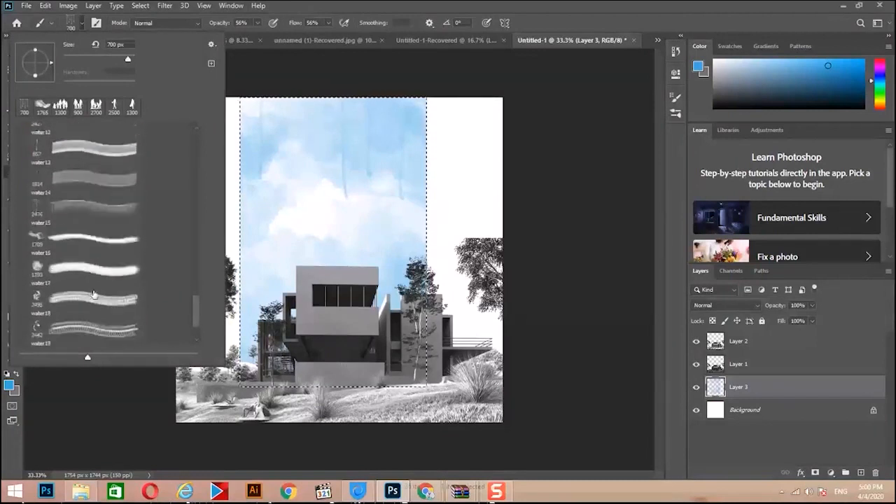
double_click(50, 296)
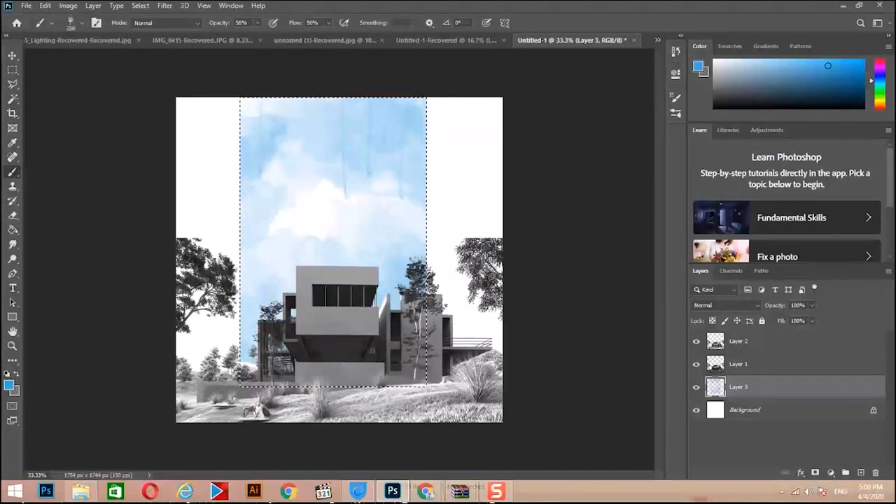
Step: Switch to a paint-splatter brush tip and try blue blots across the selected sky area
left_click(78, 24)
scroll(131, 316, "up", 10)
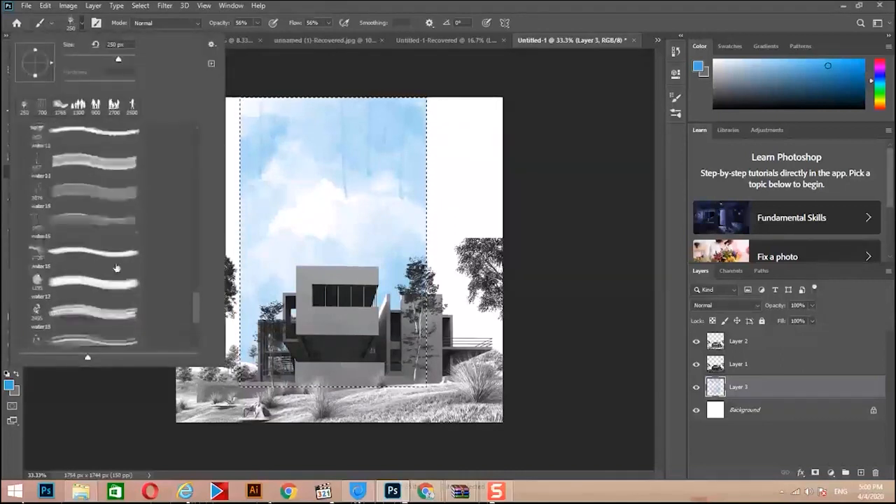
left_click_drag(203, 276, 199, 232)
left_click(34, 229)
left_click(34, 229)
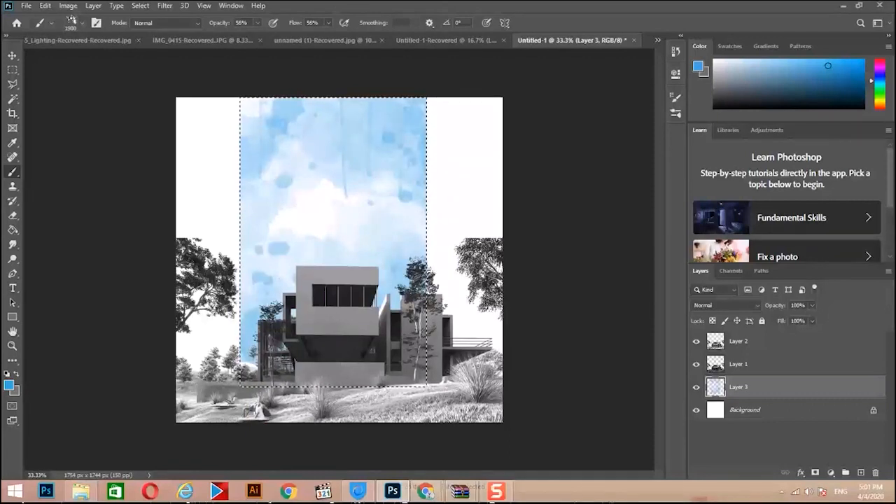
Step: Replace the trial blots with blue splatters in the upper sky using the splatter brush at 1500 px, and clear the selection
key("ctrl+z")
key("ctrl+z")
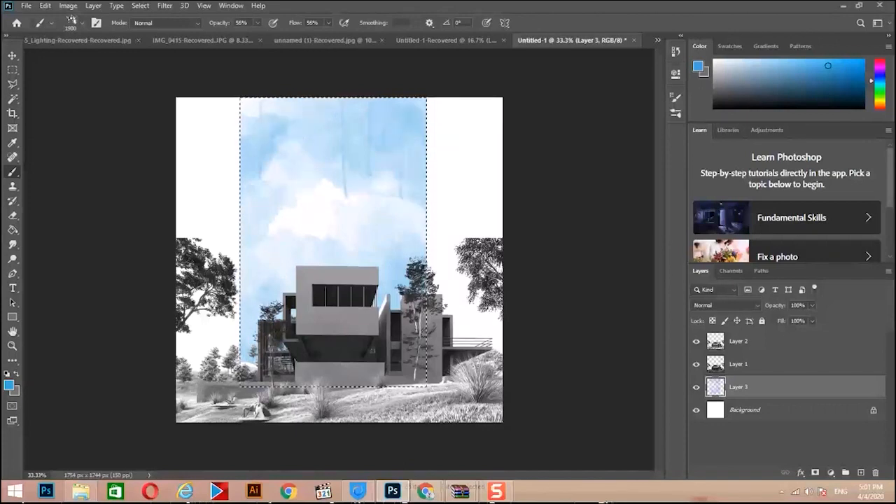
left_click(305, 225)
key("ctrl+z")
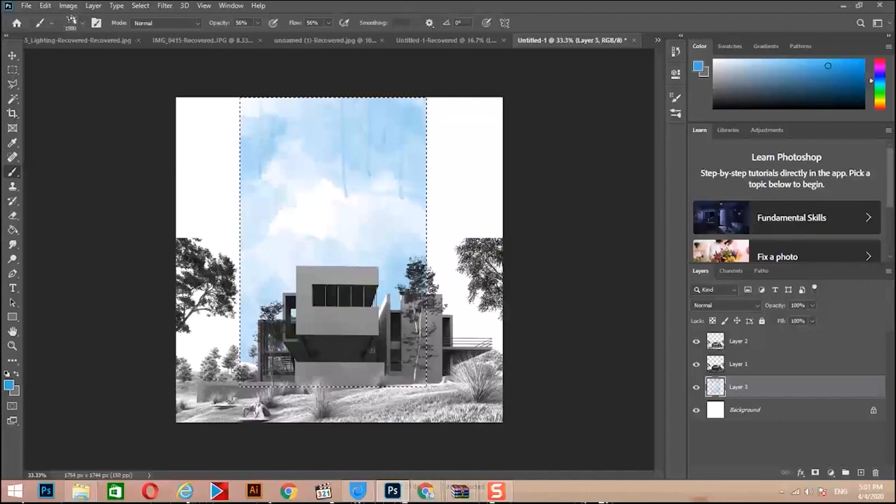
left_click(354, 148)
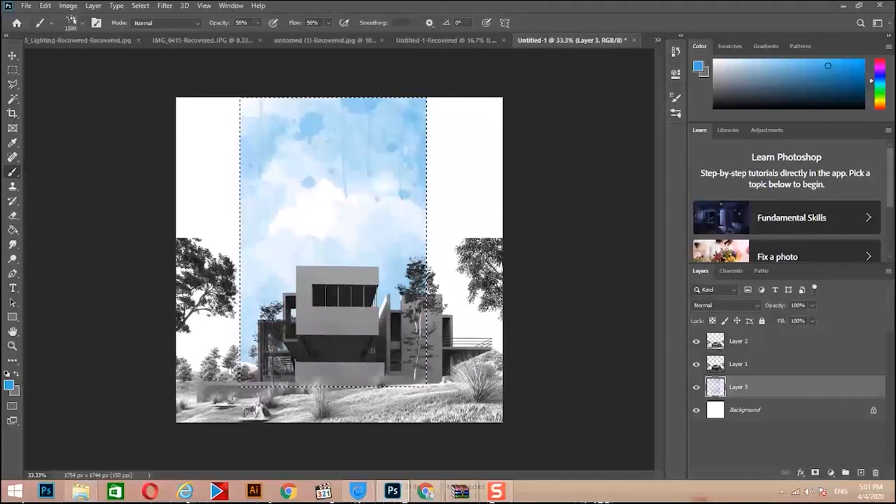
key("ctrl+d")
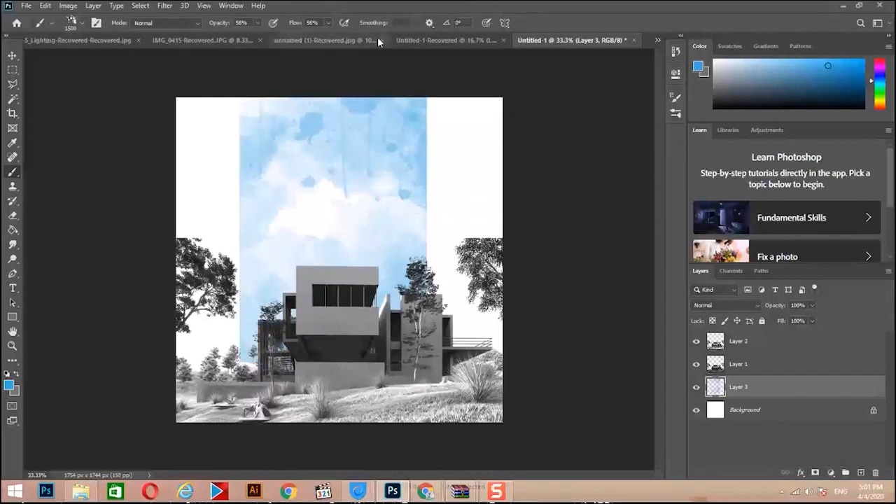
Step: Copy the whole paper texture from unnamed (1)-Recovered.jpg into the Untitled-1 poster, directly above Layer 3
left_click(442, 40)
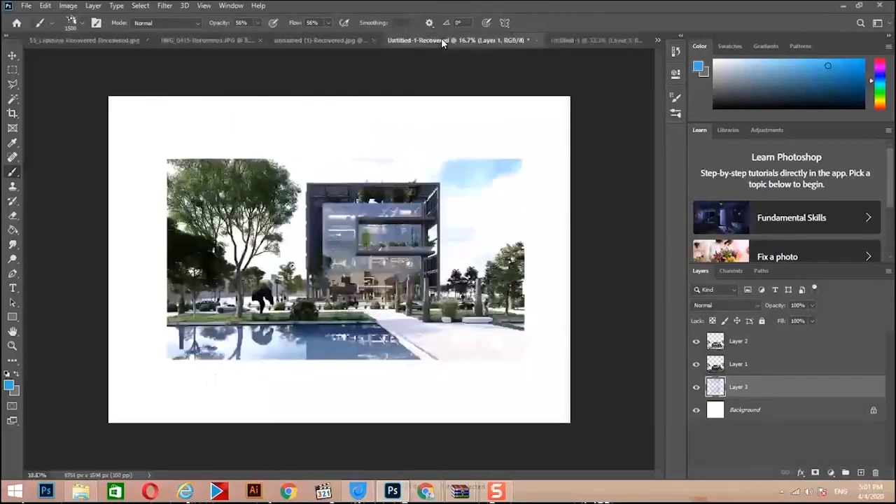
left_click(324, 41)
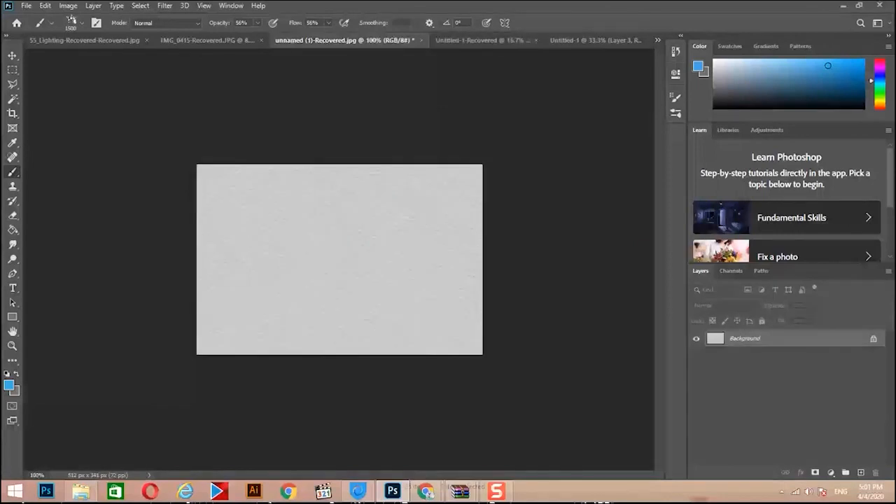
left_click(10, 70)
mouse_move(148, 161)
left_mouse_down()
mouse_move(182, 202)
mouse_move(686, 476)
mouse_move(640, 401)
left_mouse_up()
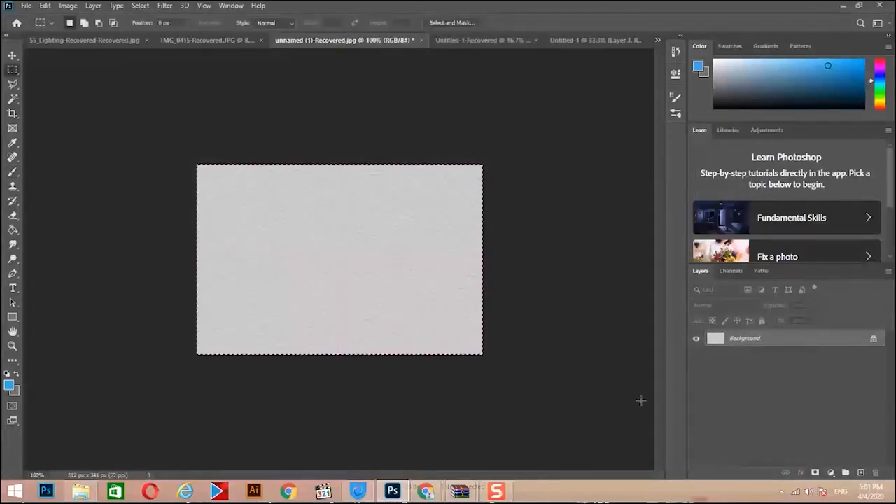
left_click_drag(711, 343, 223, 127)
left_click(12, 56)
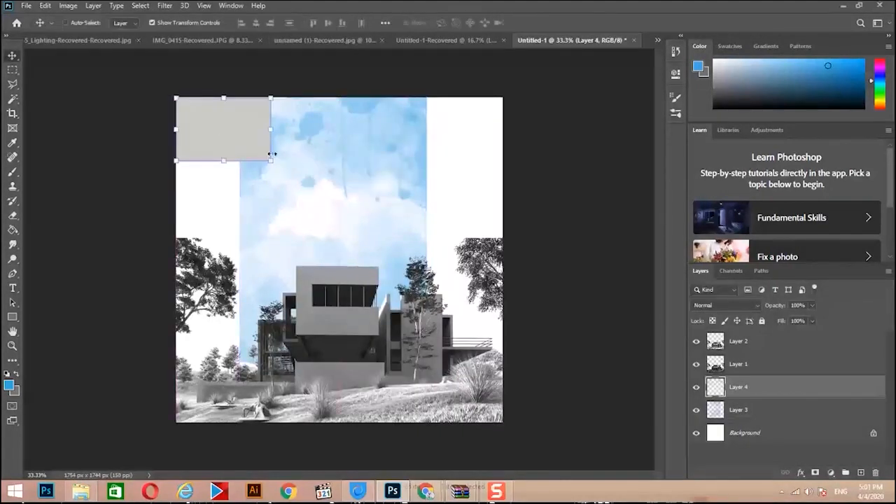
Step: Enlarge the paper texture, duplicate it sideways until it spans the canvas width, and merge the pieces into one strip
left_click_drag(271, 159, 532, 186)
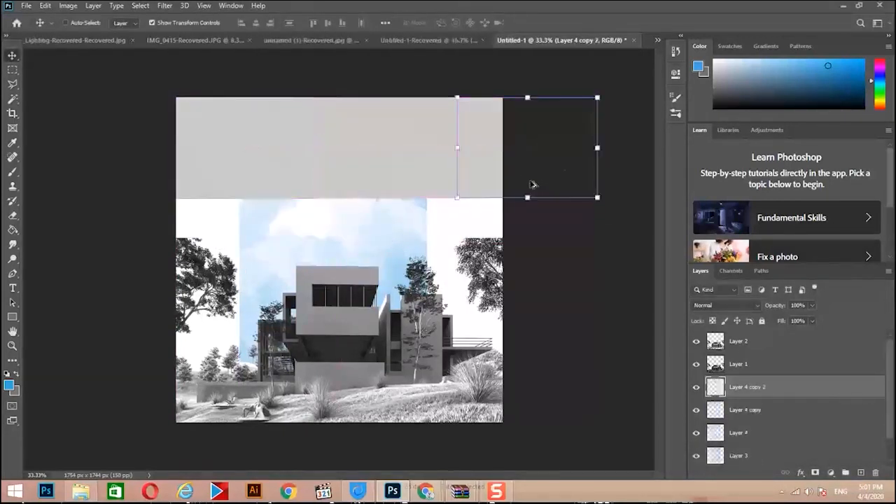
left_click(770, 415, "shift")
left_click(762, 433, "shift")
key("ctrl+e")
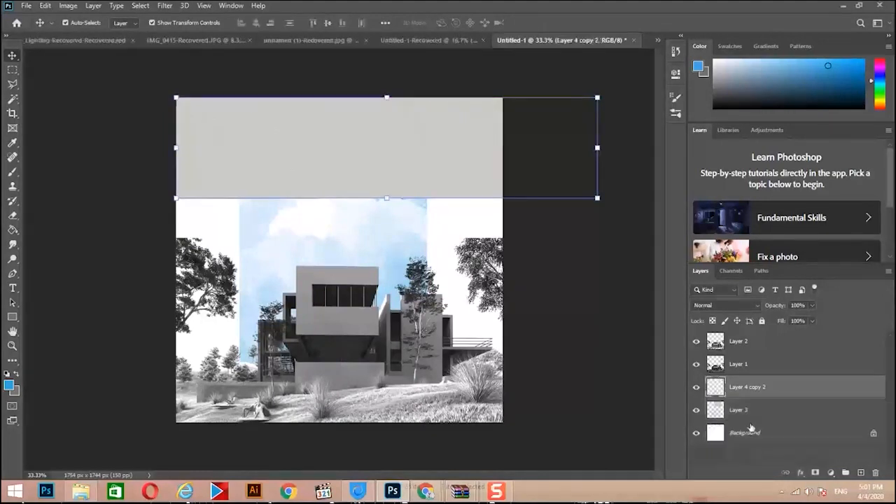
Step: Duplicate the texture strip downward to cover the canvas height and merge all the strips into one layer
left_click_drag(476, 188, 459, 339)
left_click_drag(461, 329, 463, 386)
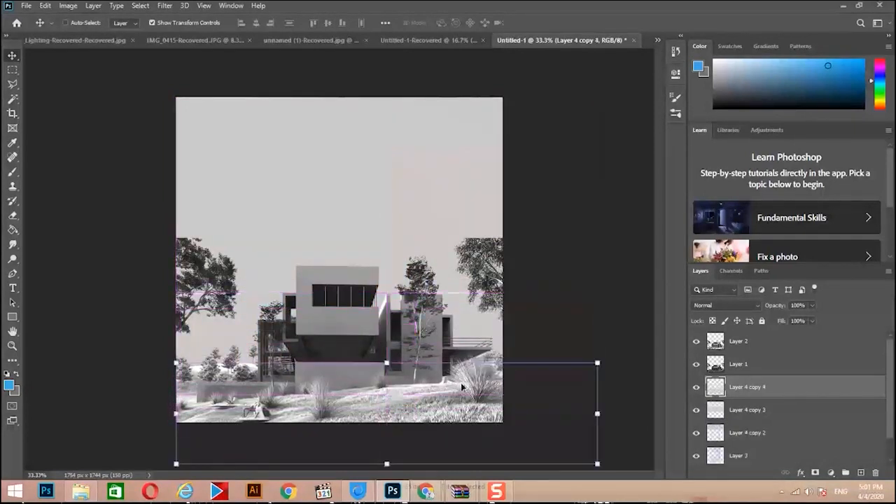
left_click(785, 413, "ctrl")
left_click(774, 439, "ctrl")
left_click(772, 460, "ctrl")
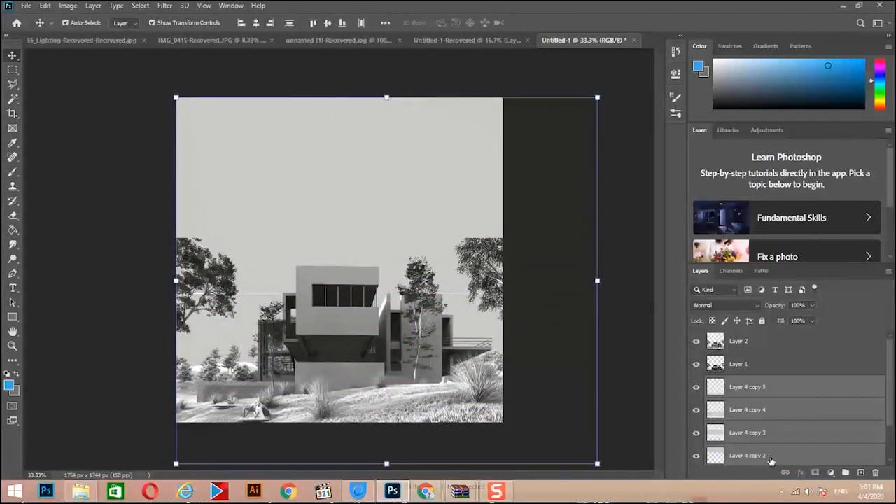
key("ctrl+e")
Step: Duplicate the merged texture, shift the copy up to cover the seam, and merge both into one layer covering the canvas
left_click_drag(533, 267, 556, 222)
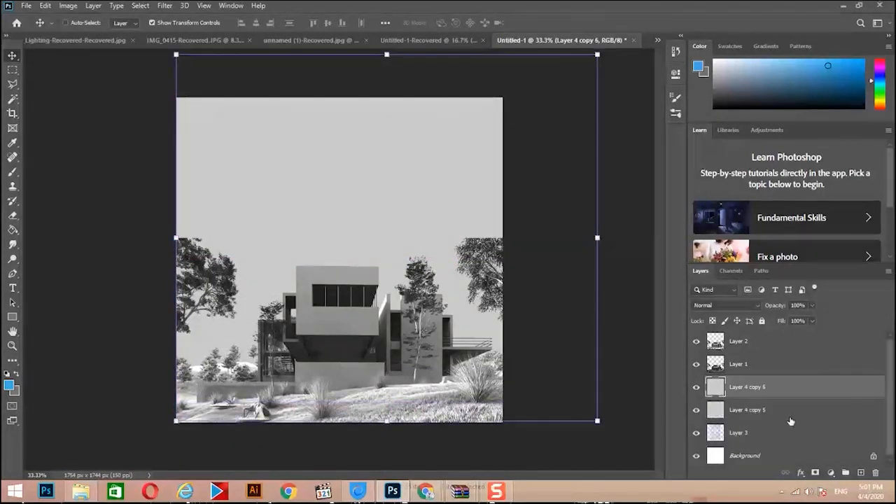
left_click(777, 418, "ctrl")
key("ctrl+e")
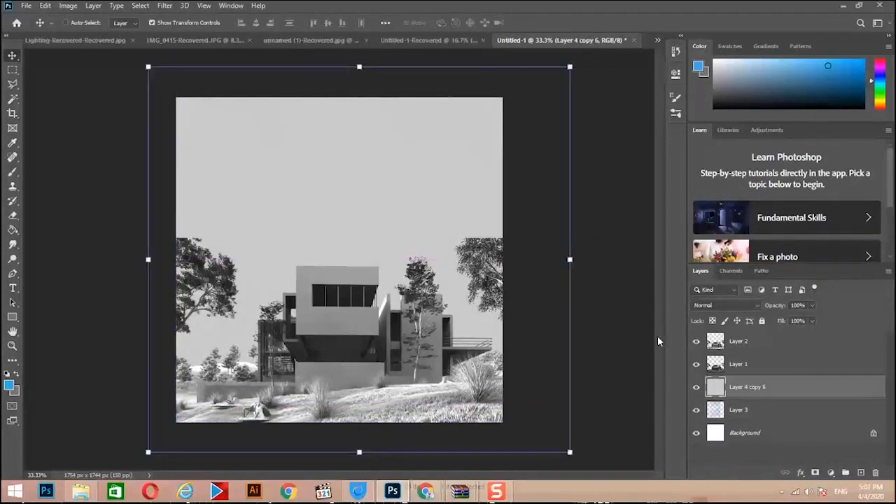
Step: Set the paper texture layer's blend mode to Multiply and move it below Layer 3
left_click(730, 304)
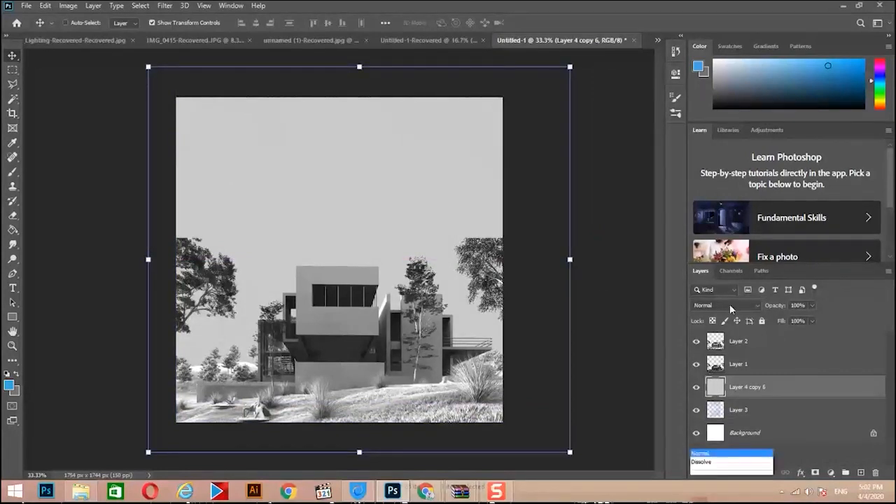
left_click(730, 304)
left_click(729, 304)
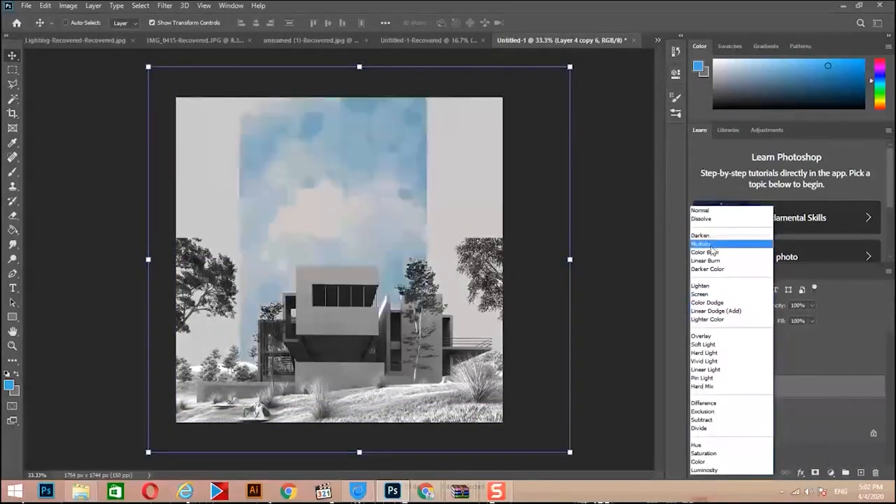
left_click(718, 244)
left_click_drag(755, 389, 750, 418)
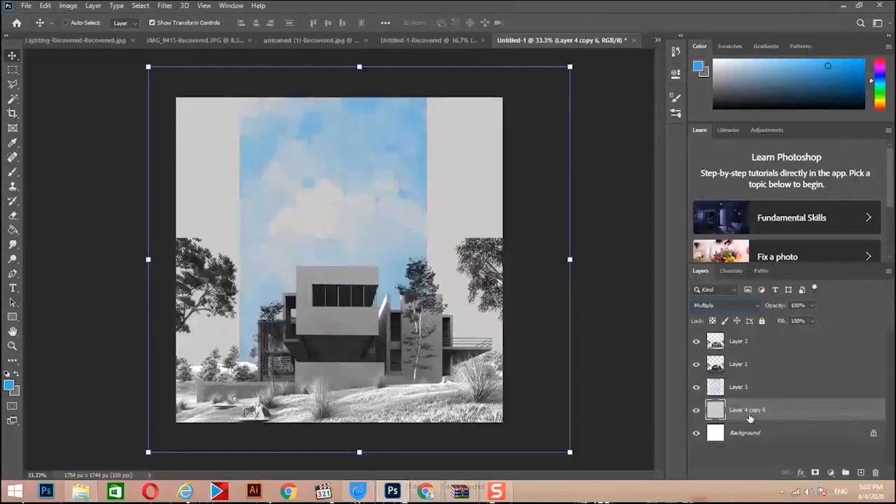
Step: Set the blend mode of the sky panel on Layer 3 to Multiply
left_click(735, 389)
left_click(726, 305)
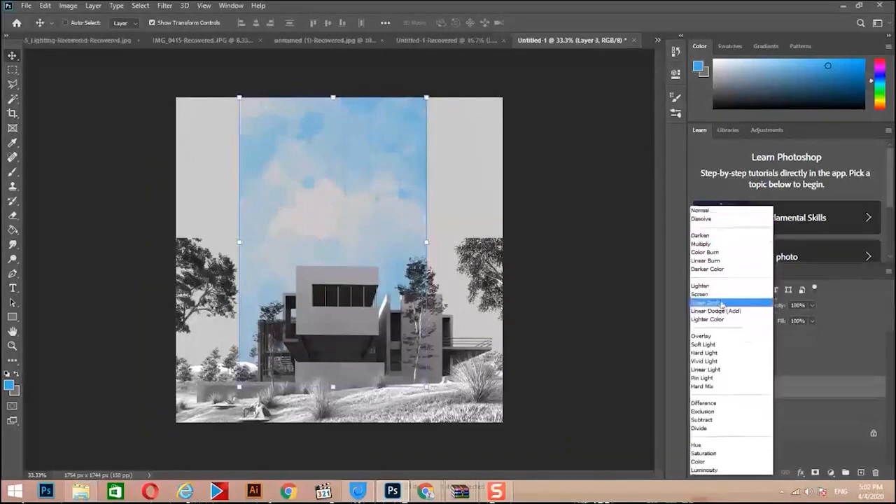
left_click(699, 237)
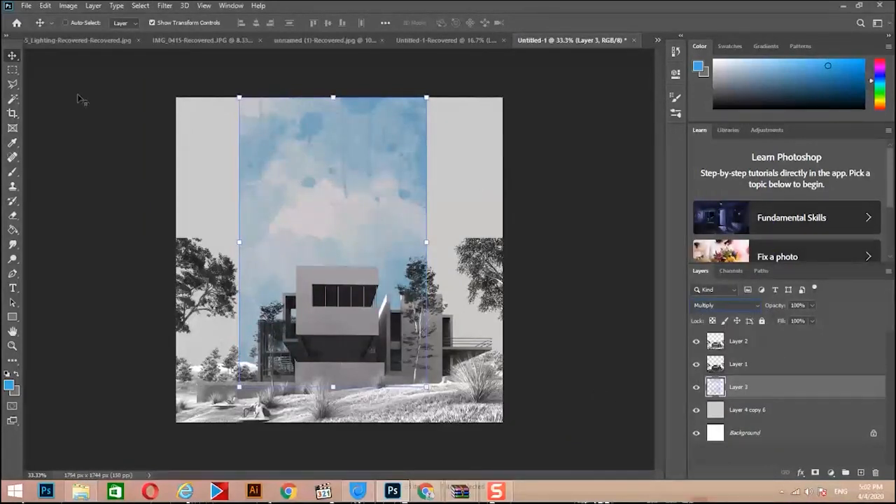
Step: Hide Layer 1 and set Layer 2's blend mode to Multiply
left_click(13, 70)
left_click(747, 343)
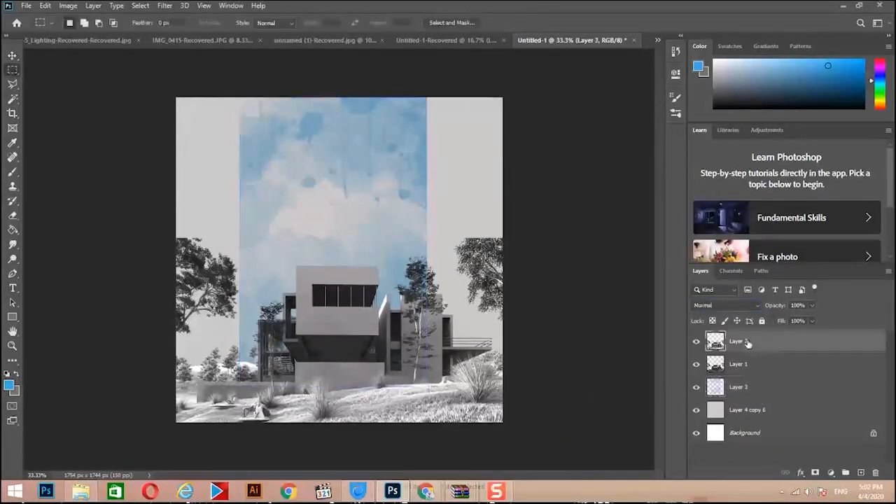
left_click(697, 364)
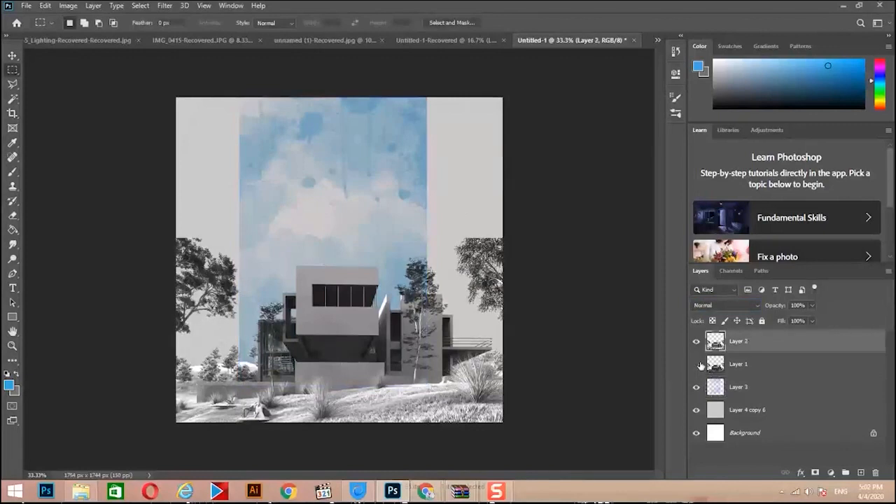
left_click(724, 305)
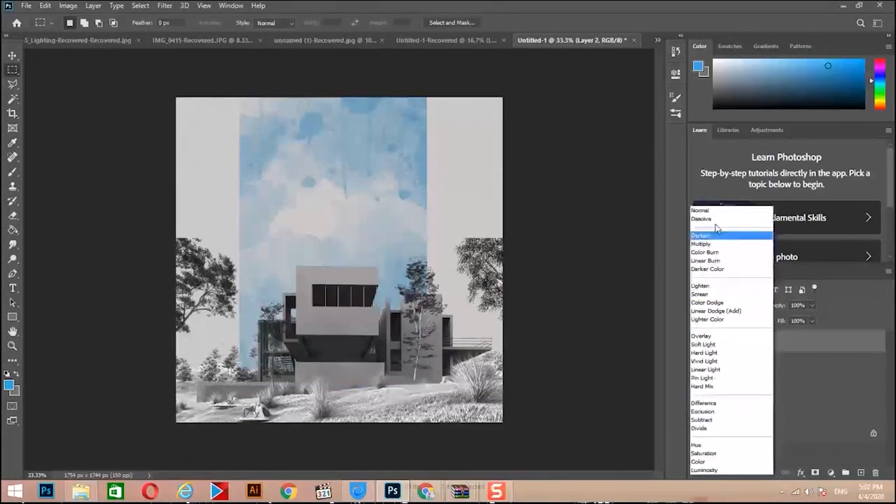
left_click(707, 242)
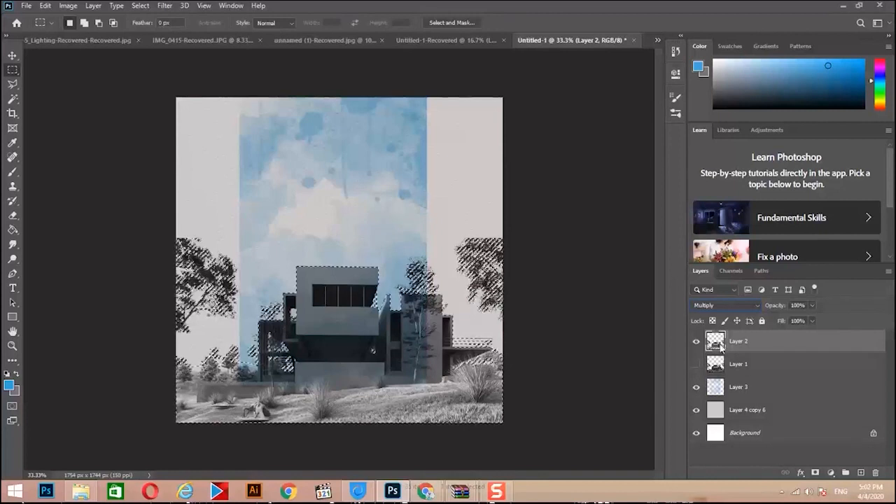
Step: Load Layer 2's house and landscape outline as a selection, make Layer 3 active, and invert the selection
left_click(717, 389)
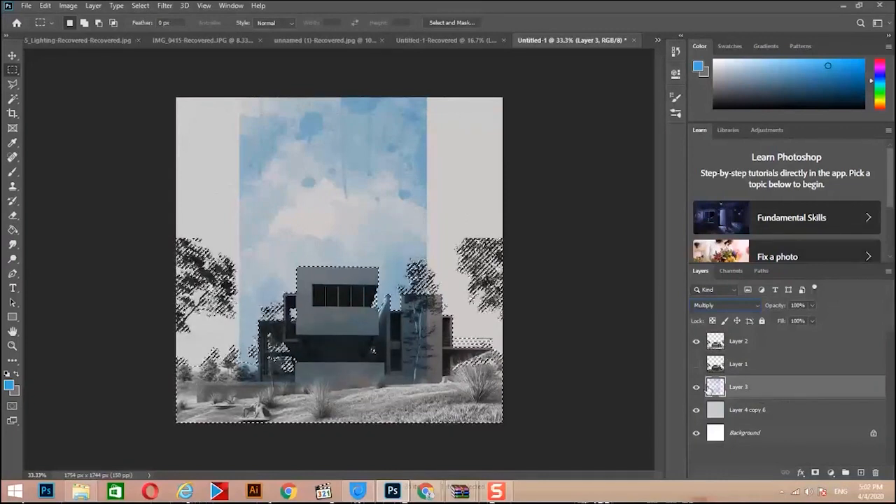
left_click(718, 344)
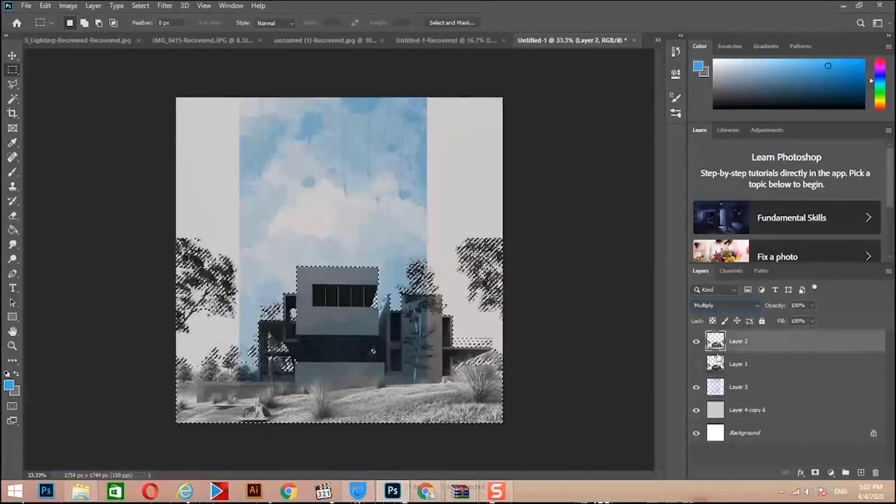
left_click(716, 386)
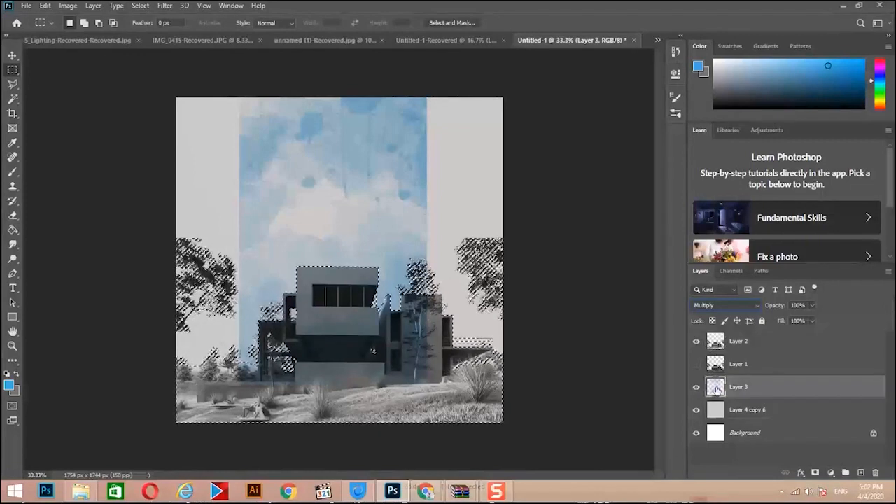
key("ctrl+d")
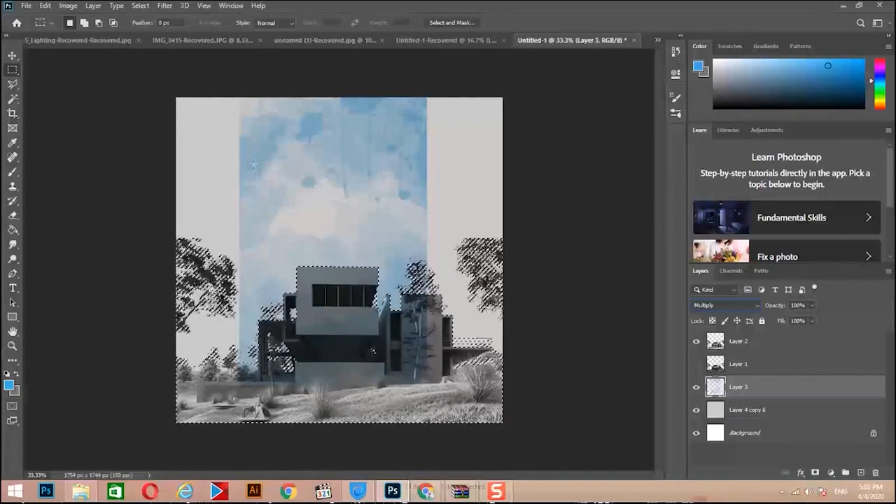
left_click(141, 6)
left_click(150, 50)
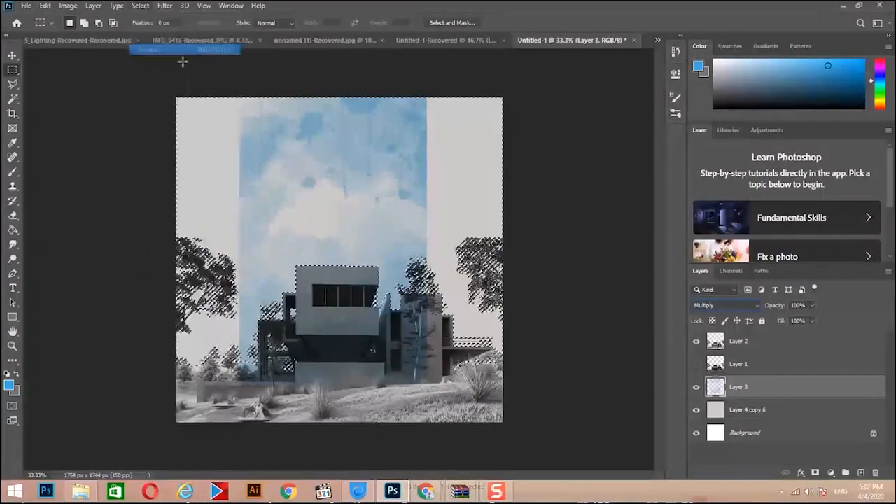
Step: Hide the paper texture and Layer 2 so only the Layer 3 sky panel shows over the background
left_click(696, 410)
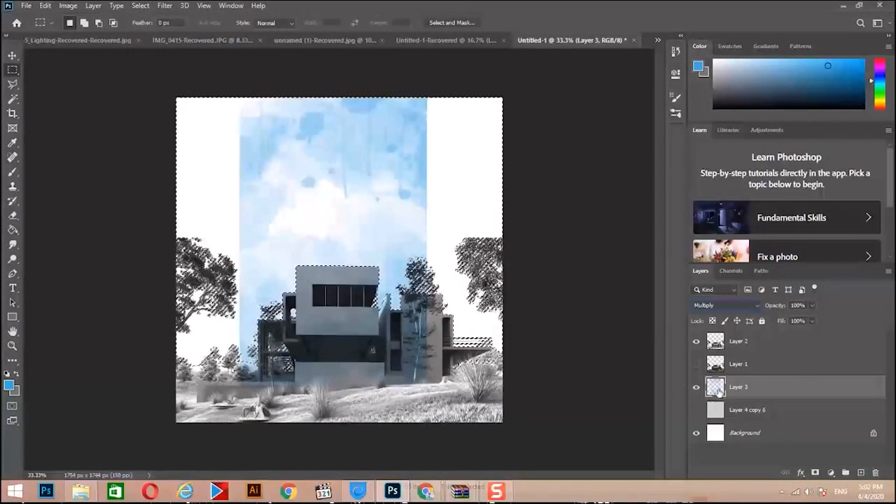
left_click(696, 341)
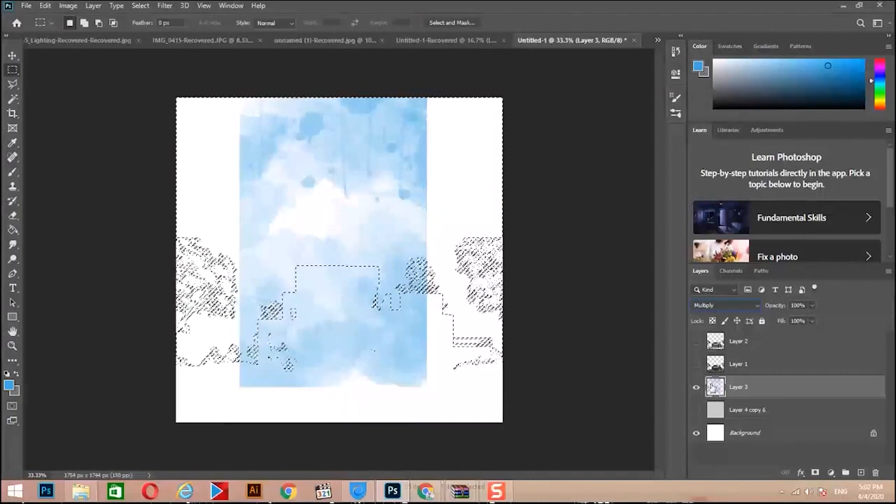
left_click(697, 388)
left_click(697, 388)
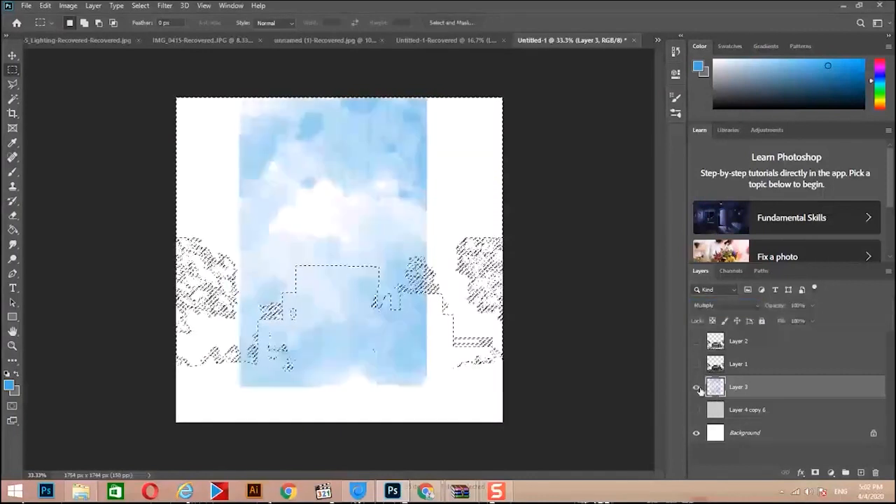
Step: Undo the first deletion on Layer 3, invert the selection again, and delete the sky inside the house and landscape silhouette
key("Delete")
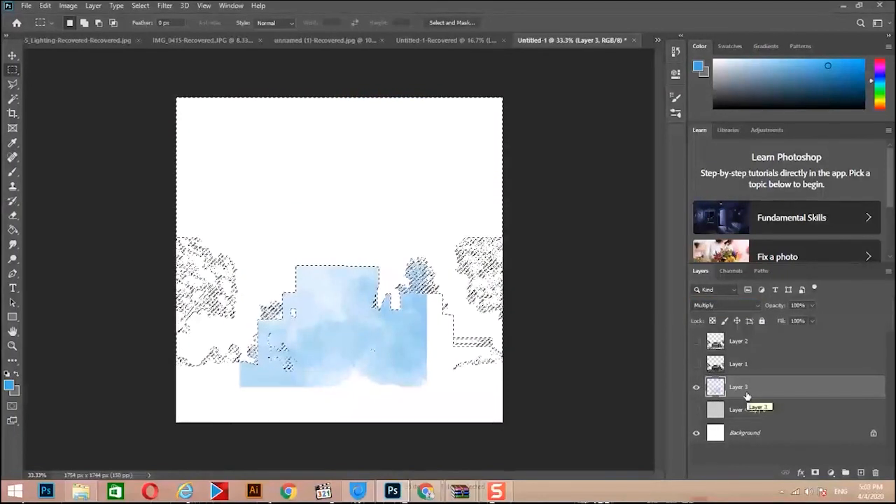
key("ctrl+z")
left_click(168, 7)
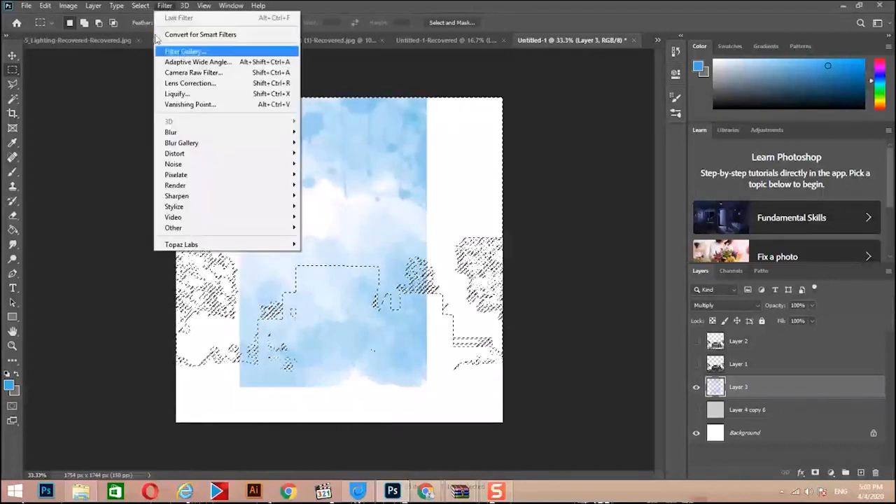
left_click(165, 50)
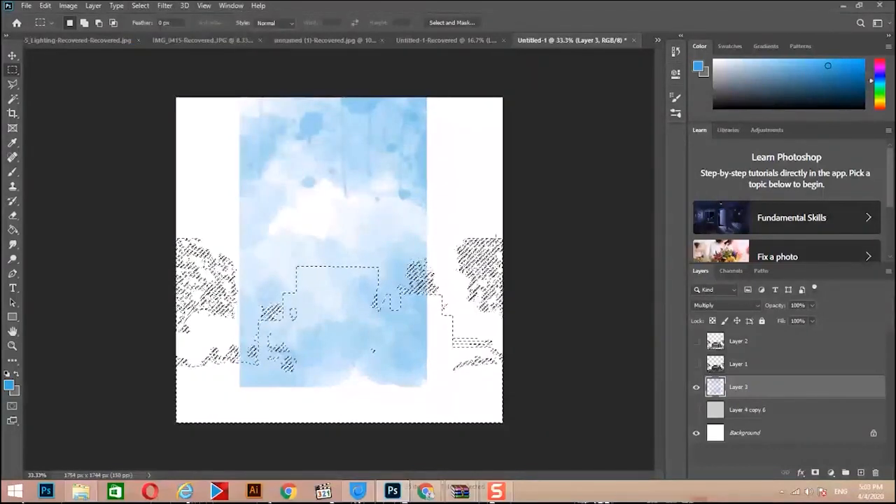
key("Delete")
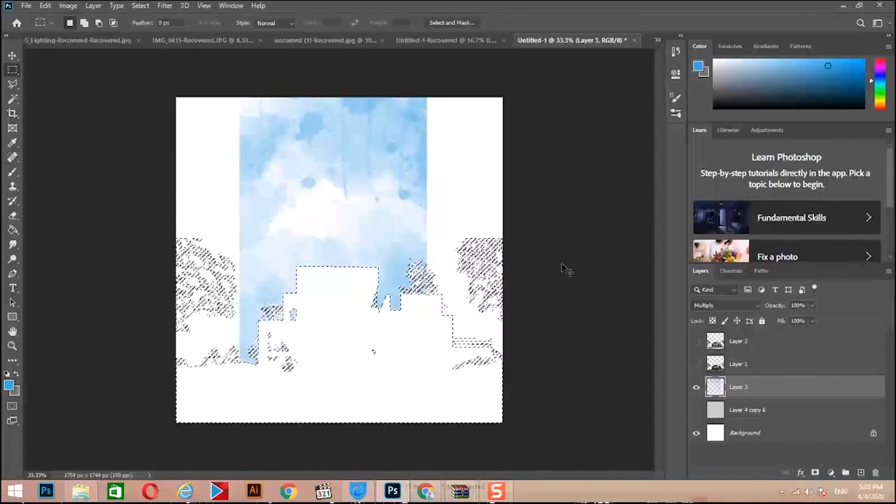
Step: Deselect everything and show Layer 2 and the paper texture layer again
key("ctrl+d")
left_click(697, 341)
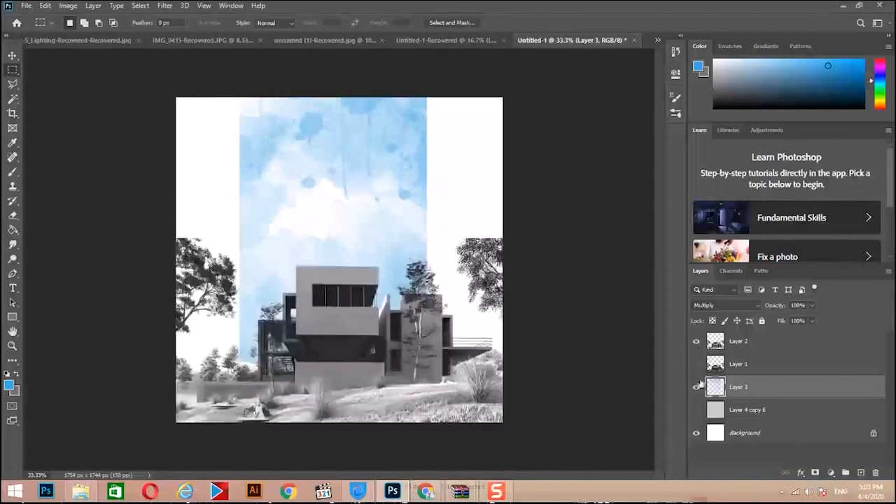
left_click(698, 413)
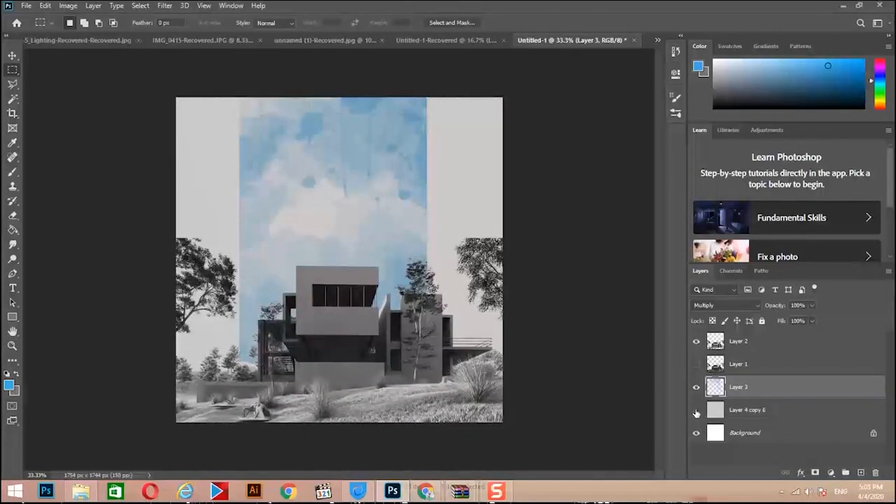
Step: Brighten the paper texture on Layer 4 copy 6 with Levels, setting the white input level to 221
left_click(743, 411)
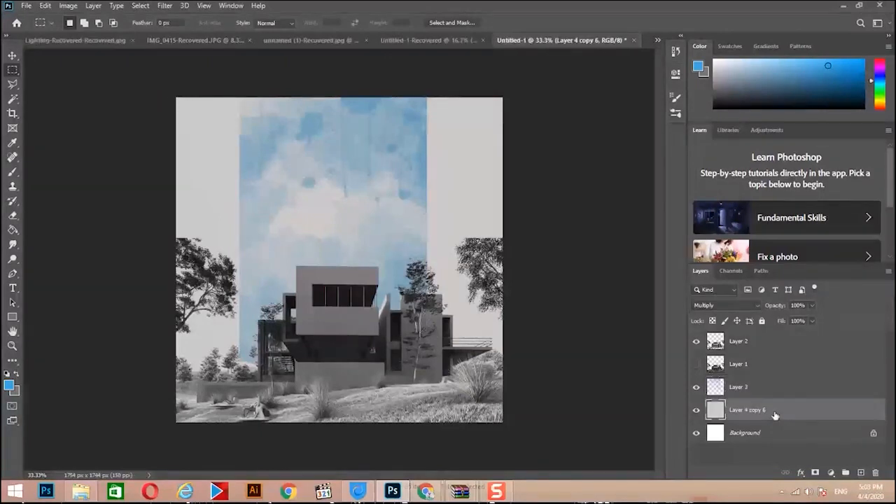
key("ctrl+l")
left_click_drag(789, 209, 770, 212)
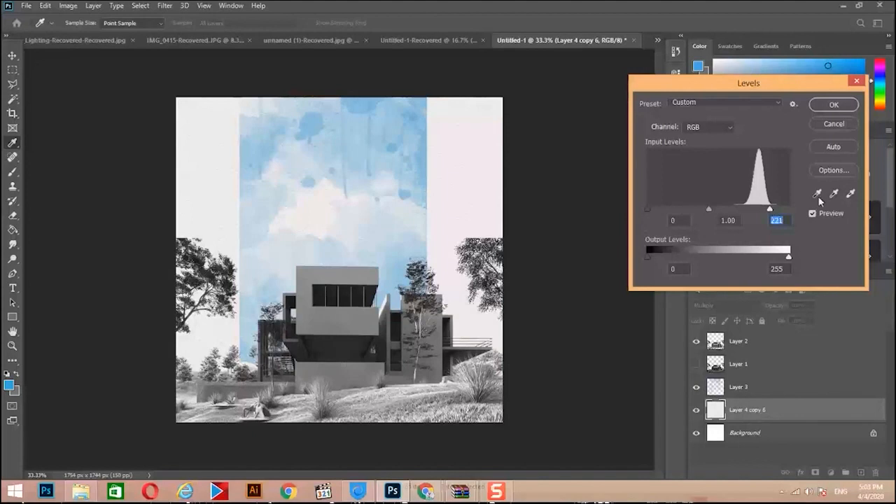
left_click(834, 105)
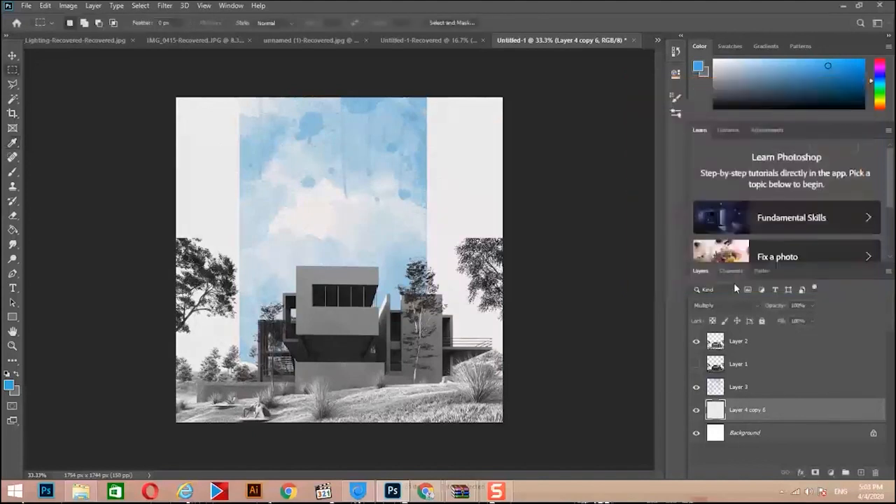
Step: Lighten the house render on Layer 2 with Levels, setting the midtone input to 1.51
left_click(758, 366)
left_click(752, 343)
key("ctrl+l")
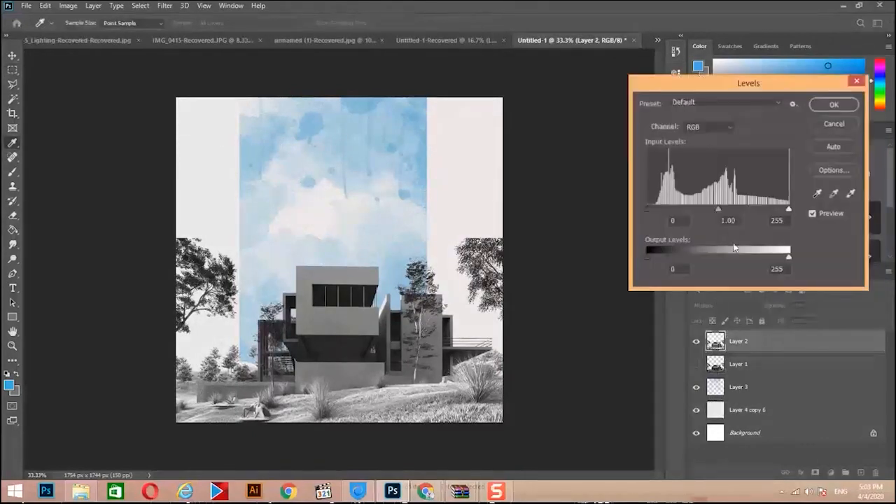
left_click_drag(718, 211, 698, 211)
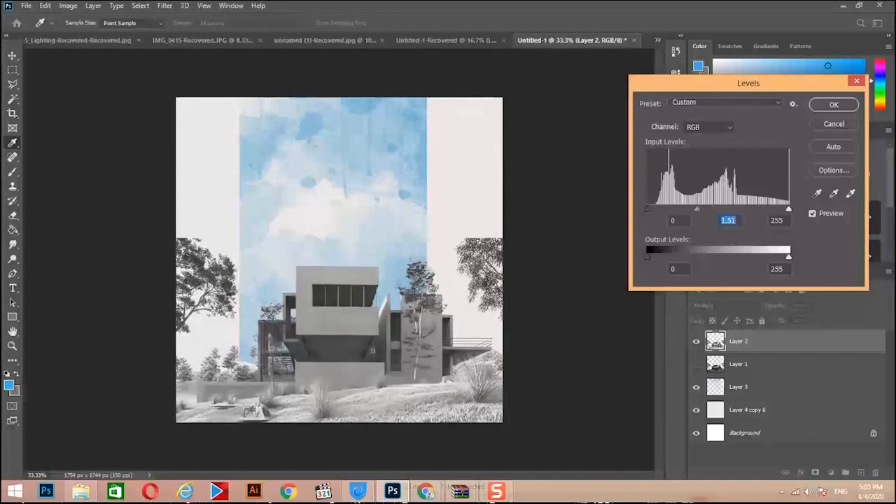
left_click(833, 105)
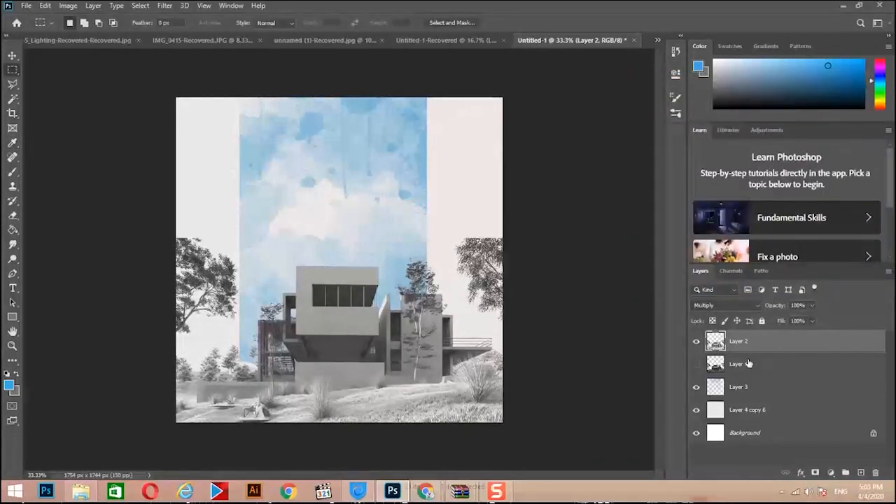
Step: Add a new layer above Layer 2 and set the foreground color to golden yellow
left_click(862, 473)
left_click(10, 385)
mouse_move(739, 345)
left_mouse_down()
mouse_move(744, 416)
mouse_move(740, 408)
left_mouse_up()
left_click(713, 283)
left_click(828, 280)
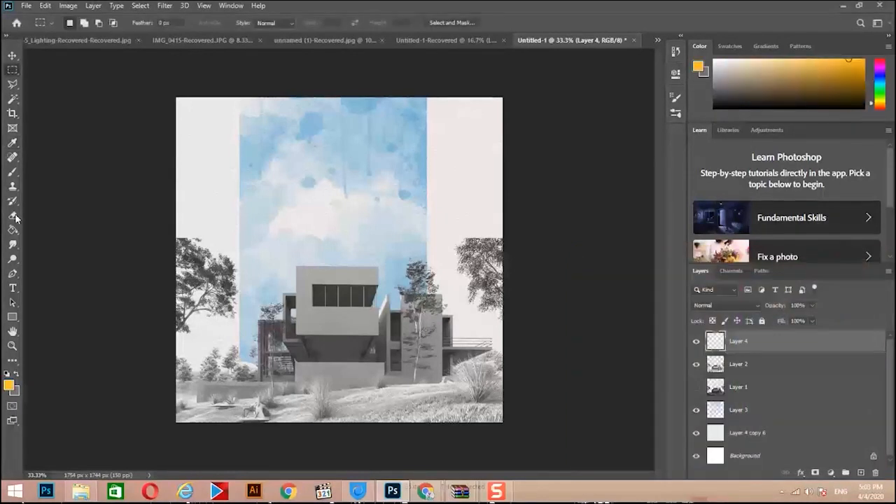
Step: Try a golden yellow paint splash over the lower house with the 1500 px brush, and undo it
left_click(14, 172)
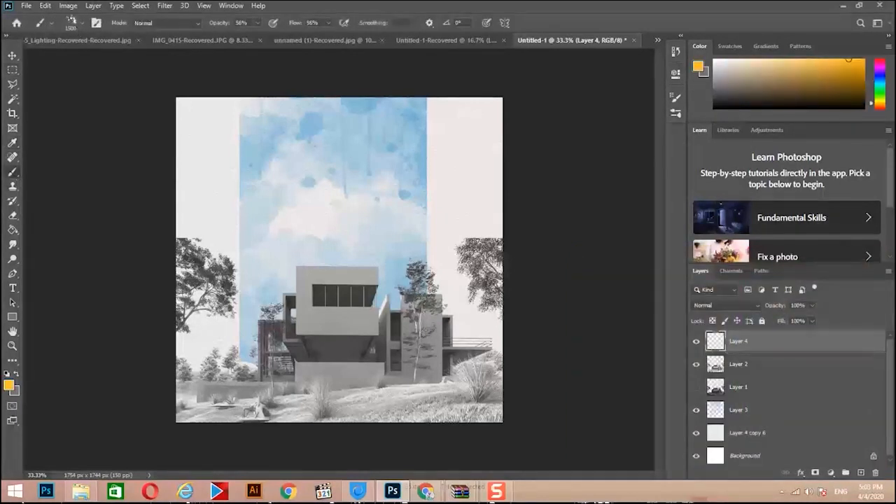
left_click(347, 366)
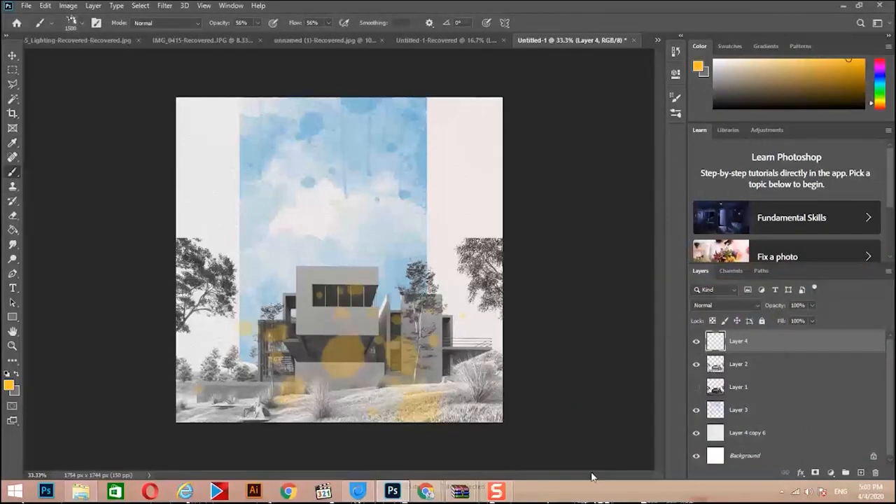
key("ctrl+z")
Step: Stamp a golden yellow wash over the ground and house base with a 2137 px brush preset, and set Layer 4 to Multiply
left_click(80, 28)
scroll(84, 231, "up", 3)
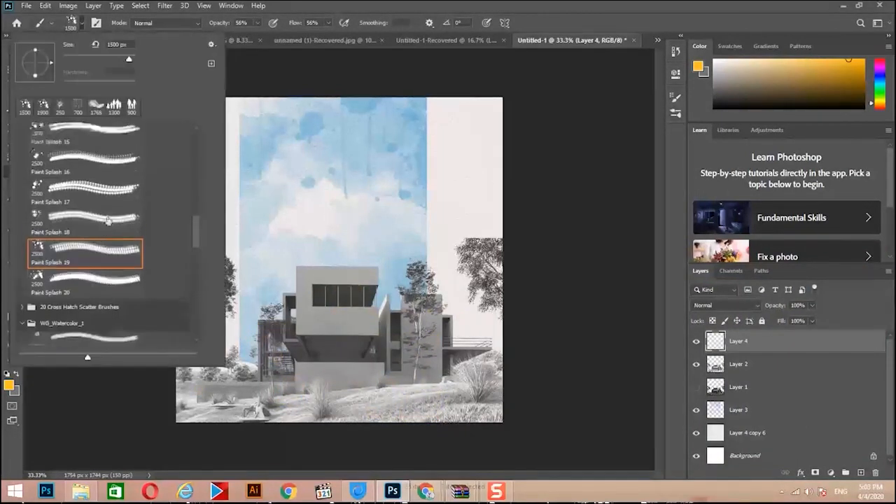
left_click(77, 105)
mouse_move(197, 249)
left_mouse_down()
mouse_move(197, 235)
mouse_move(196, 285)
left_mouse_up()
double_click(73, 261)
left_click(339, 378)
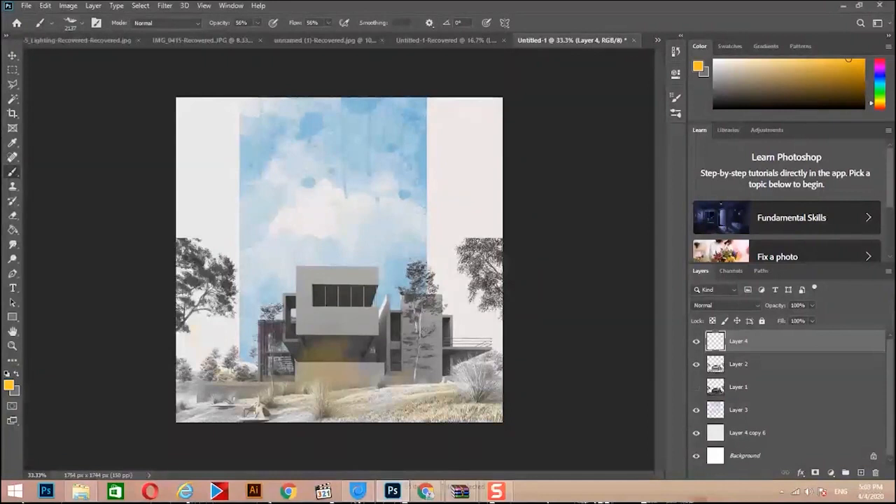
left_click(734, 306)
left_click(732, 249)
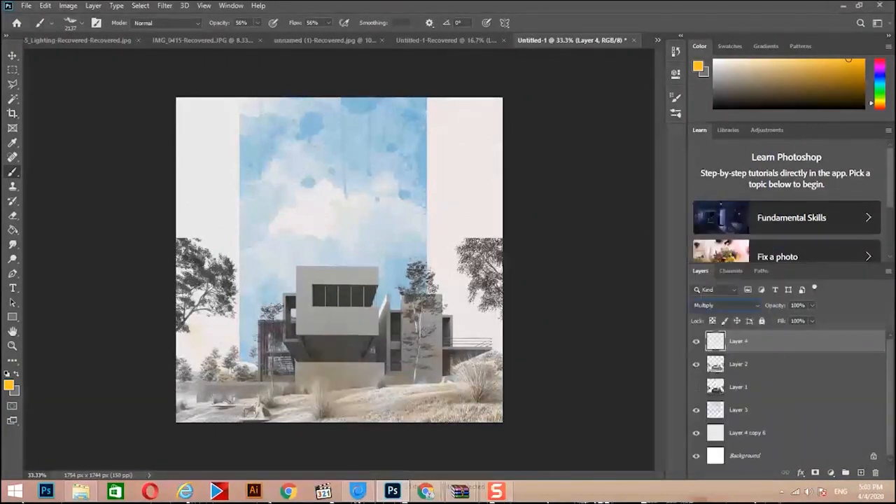
Step: Compare the image with and without the yellow wash, leaving Layer 4 hidden
left_click(699, 343)
left_click(699, 342)
left_click(699, 342)
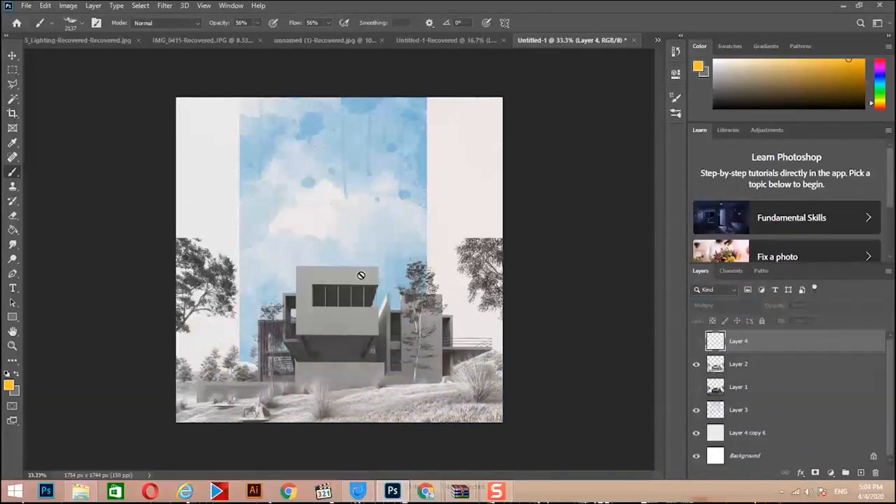
Step: Import the brush set Bird brushes.abr from the brush folder and expand its group to browse the presets
left_click(52, 23)
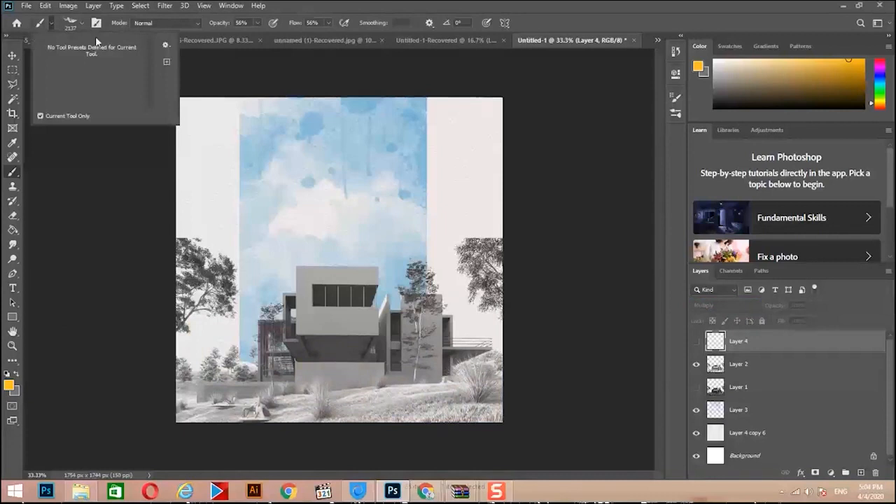
left_click(81, 24)
left_click(211, 44)
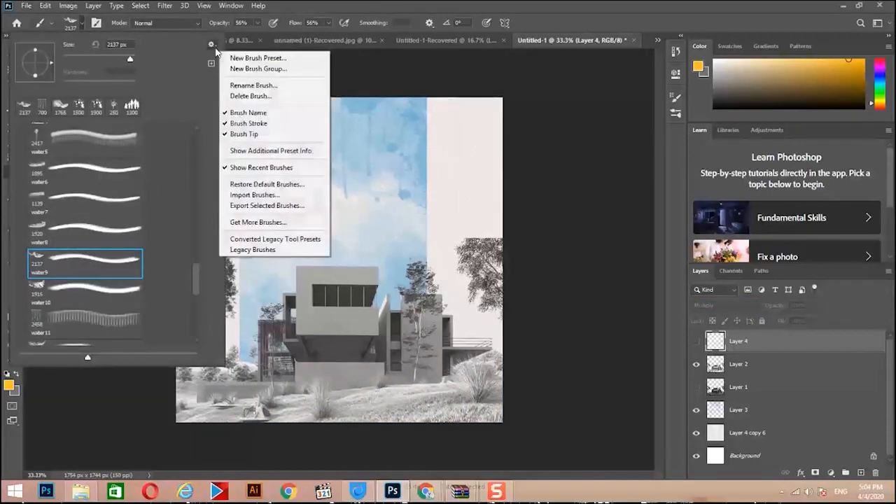
left_click(265, 196)
left_click(224, 220)
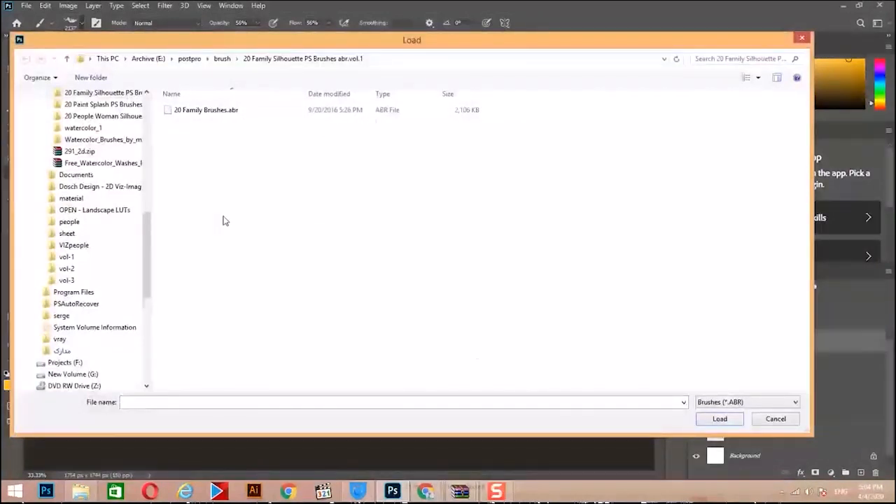
key("BackSpace")
double_click(199, 252)
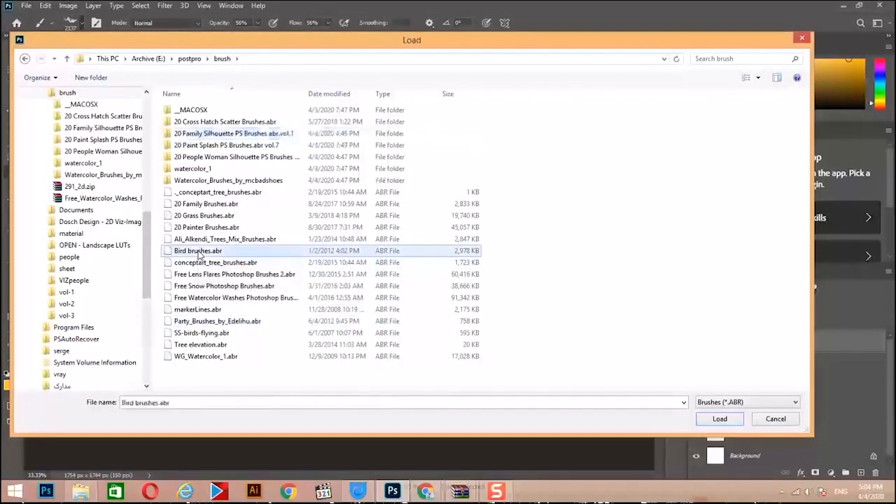
left_click_drag(195, 276, 194, 330)
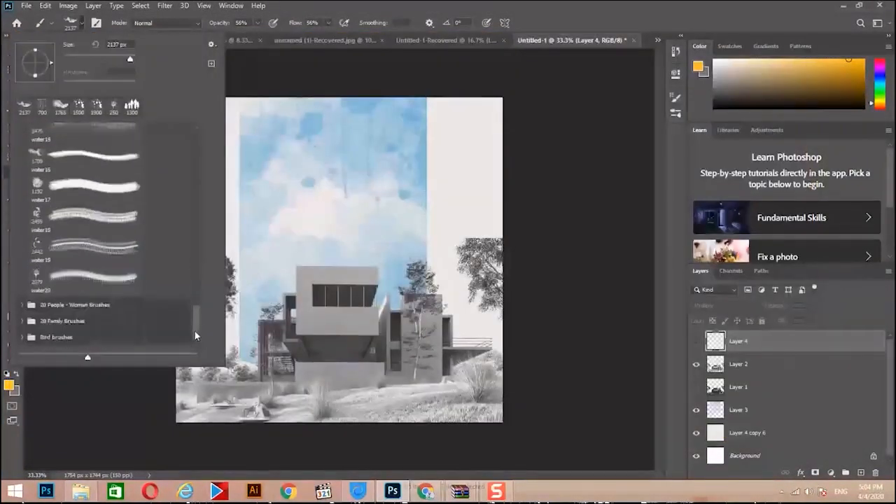
left_click(23, 341)
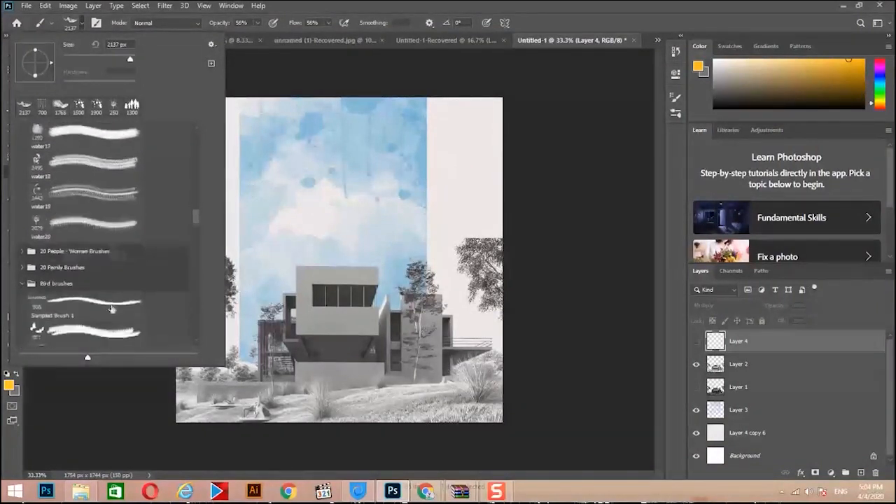
scroll(110, 320, "down", 3)
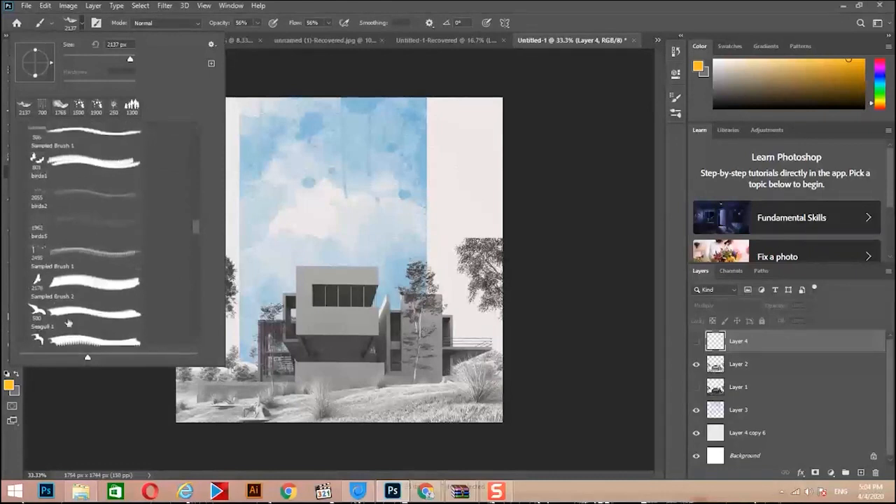
Step: Set the foreground color to black, 000000
left_click(10, 386)
left_click_drag(638, 371, 544, 466)
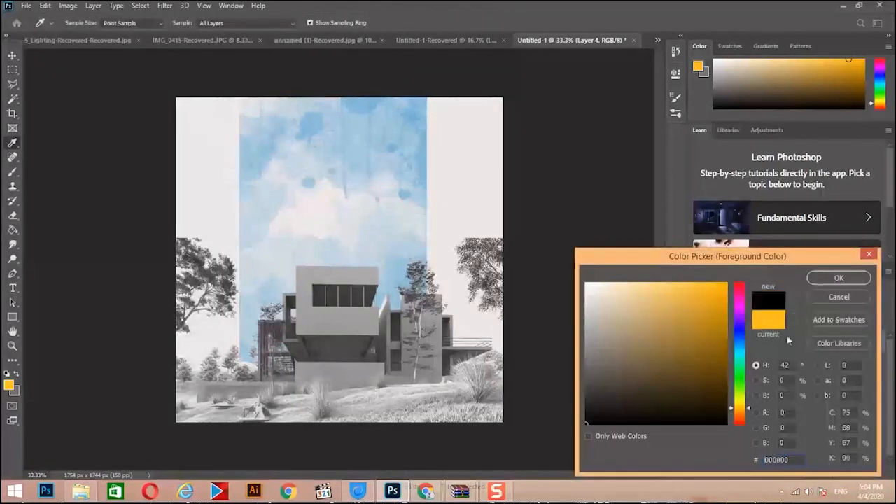
left_click(833, 279)
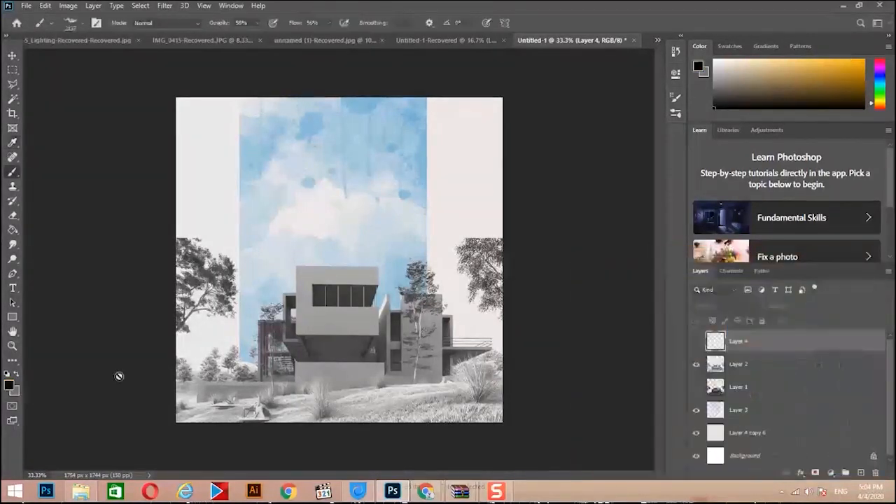
Step: Choose the 480 px bird flock brush preset and add a new layer above Layer 4
left_click(71, 30)
scroll(173, 281, "down", 1)
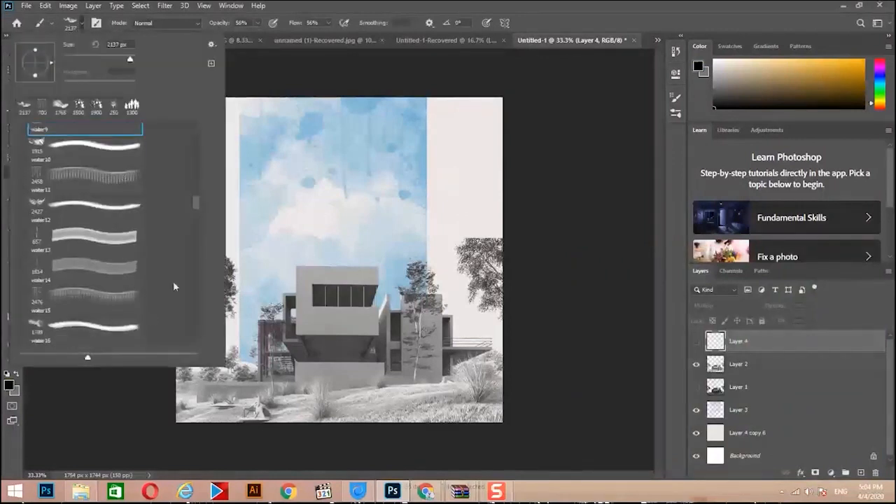
left_click_drag(194, 204, 191, 339)
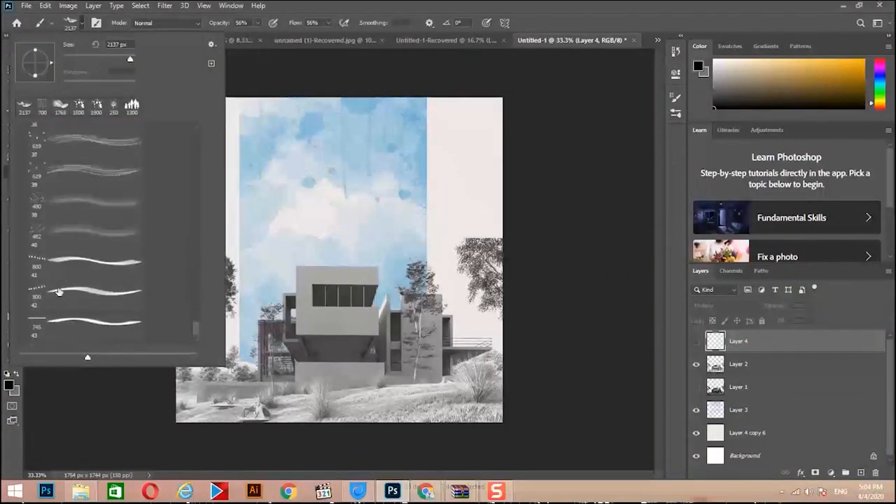
double_click(33, 203)
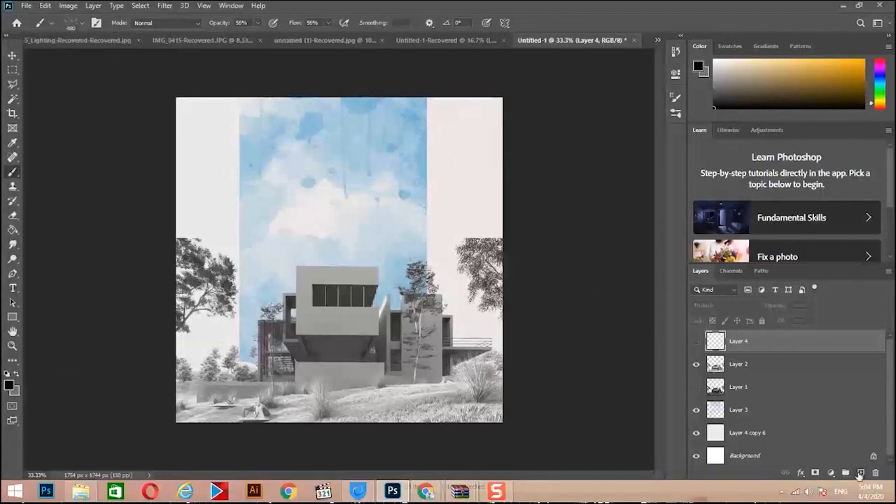
left_click(860, 473)
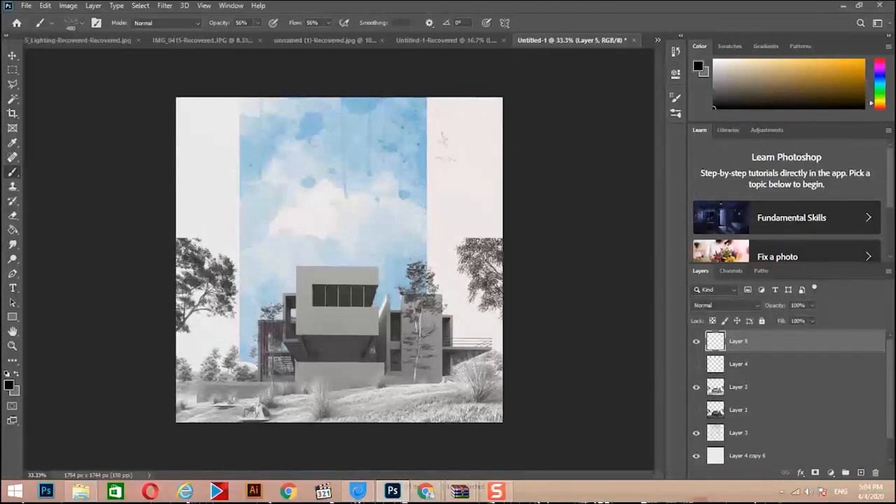
Step: Set the brush opacity to 100% and flow to 86%, then undo a trial flock stamped over the sky panel's upper right edge
left_click_drag(258, 22, 298, 43)
left_click(328, 23)
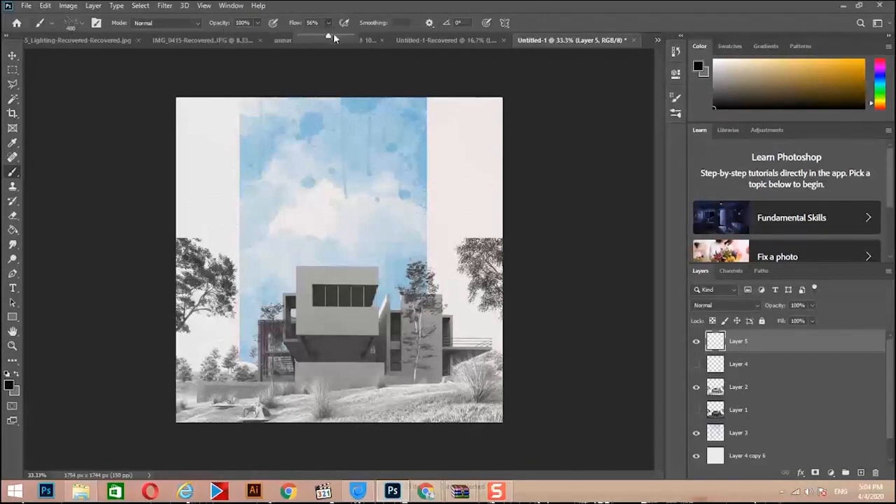
left_click(430, 144)
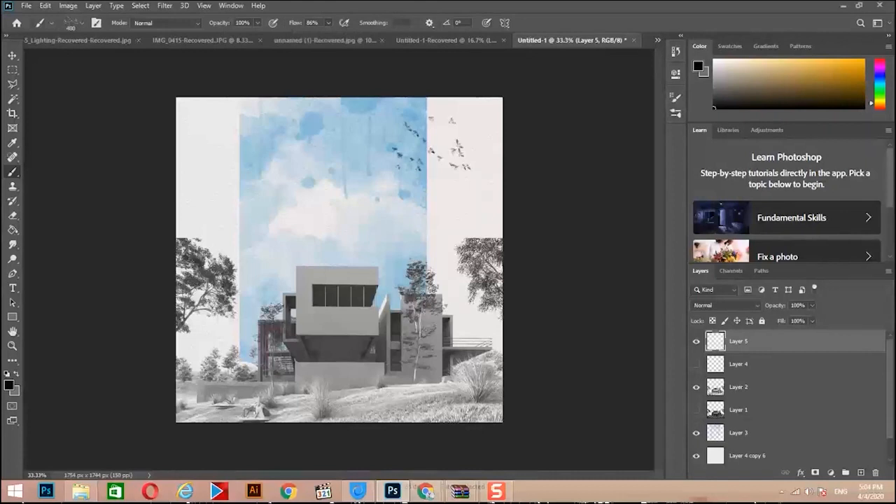
key("ctrl+z")
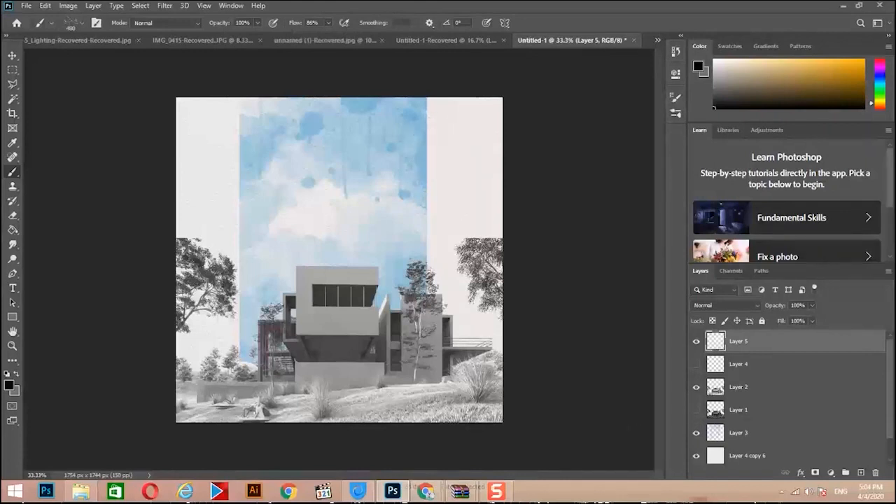
Step: Stamp a black bird flock across the sky panel's upper left edge with the 794 px bird preset reduced to 400 px
left_click(76, 23)
scroll(90, 237, "up", 3)
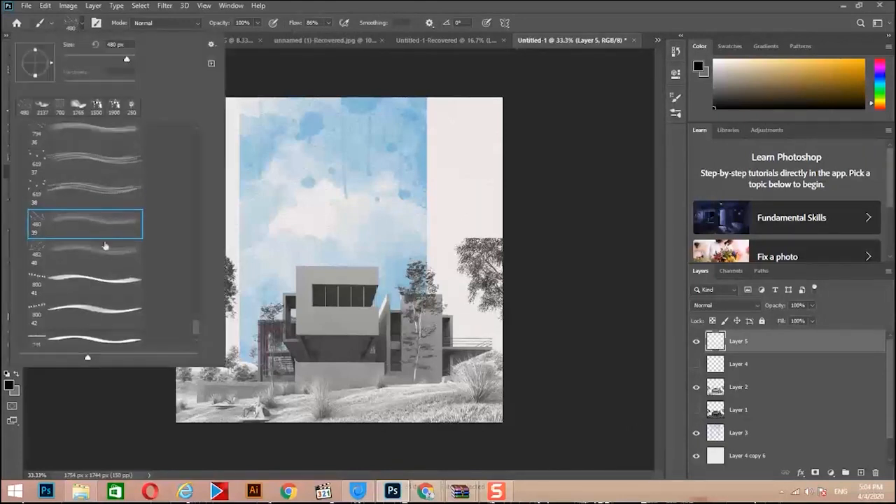
scroll(90, 236, "up", 4)
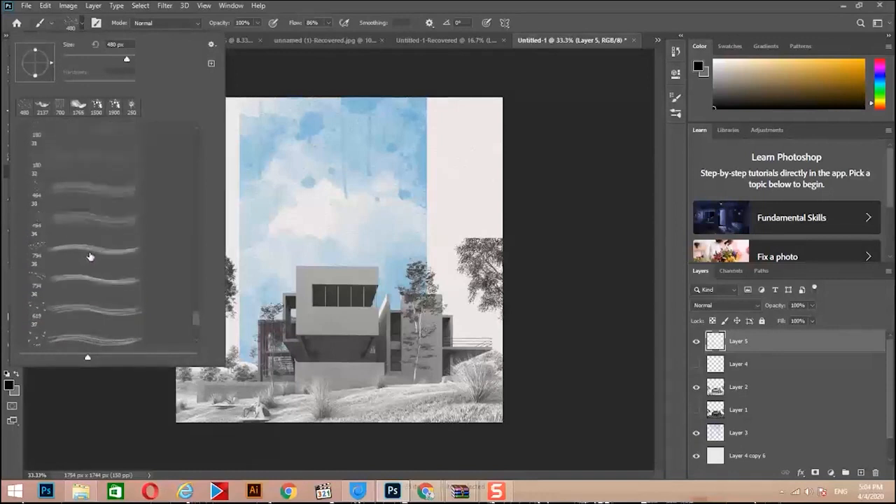
double_click(78, 244)
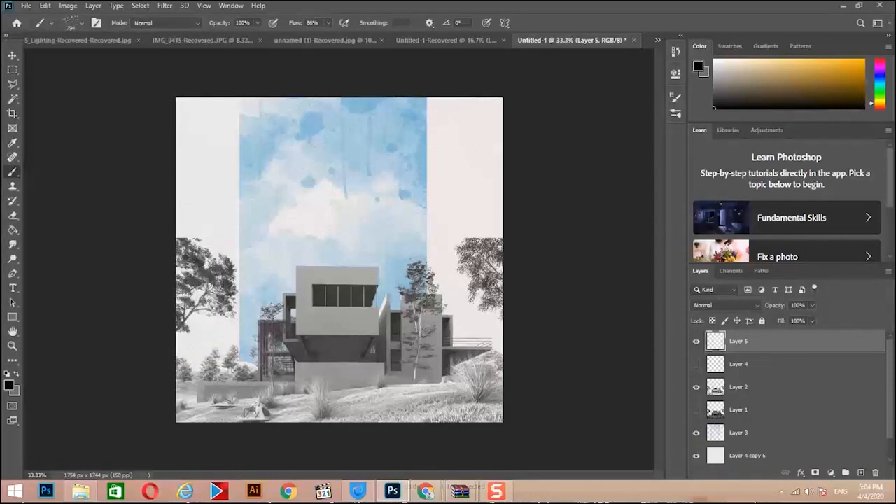
left_click(265, 133)
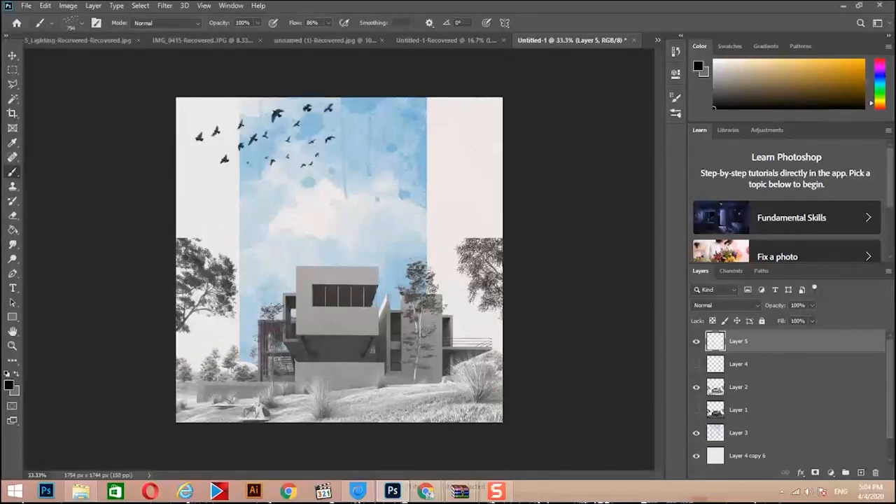
key("ctrl+z")
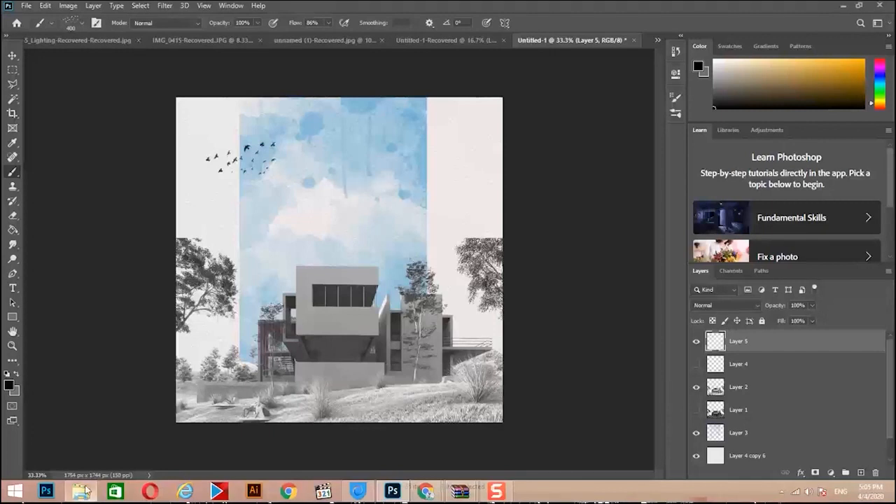
Step: Open the cutout skalgubbar_339_p_and_the_children_on_a_walk-612x1024.png from the Downloads folder, displaying the files as thumbnails
left_click(26, 6)
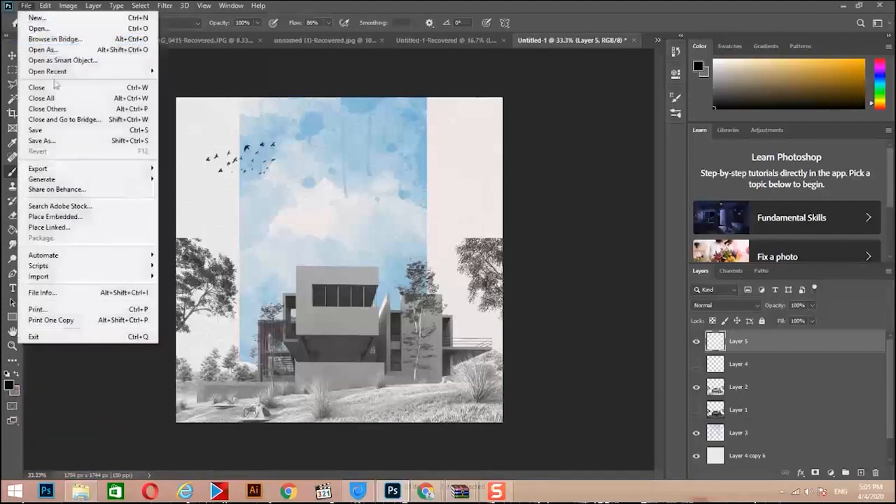
left_click(68, 28)
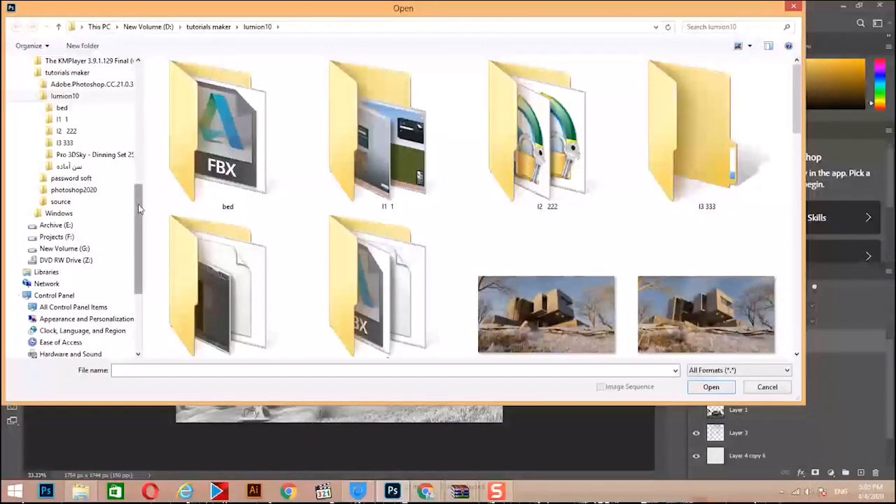
left_click_drag(137, 204, 142, 82)
left_click(52, 68)
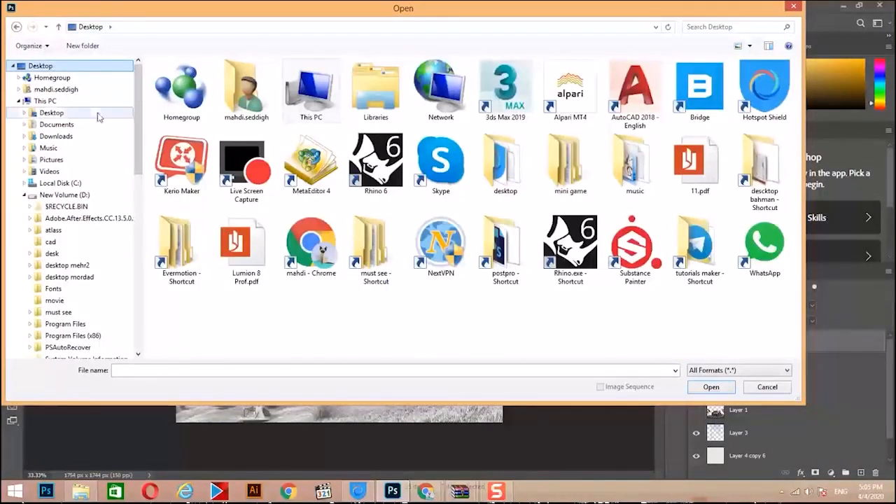
left_click(56, 137)
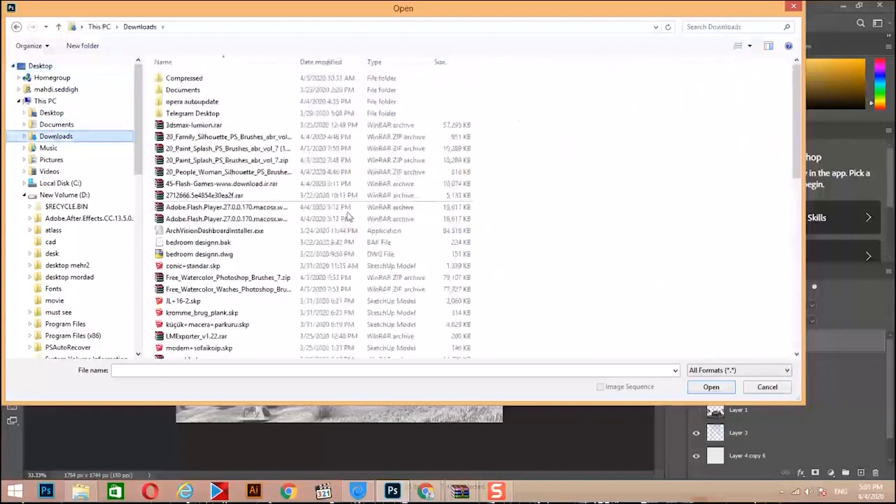
scroll(594, 243, "down", 1)
scroll(594, 243, "down", 10)
right_click(613, 155)
mouse_move(634, 158)
left_click(750, 179)
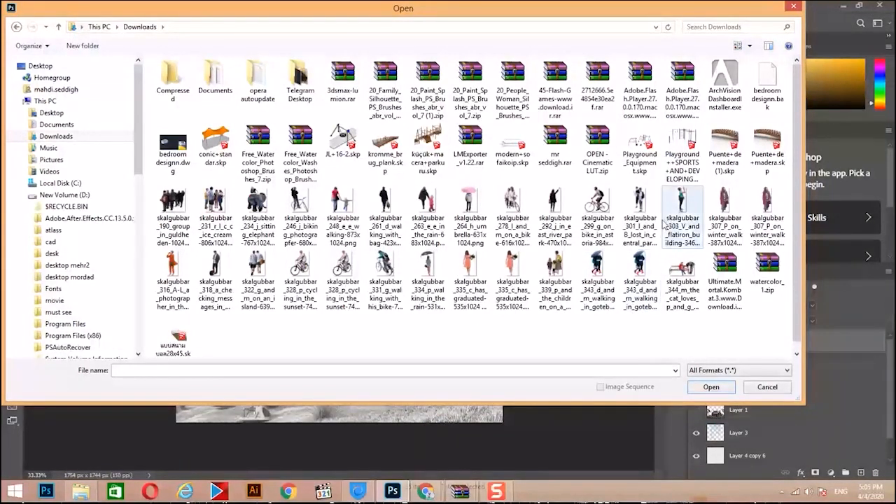
left_click(559, 270)
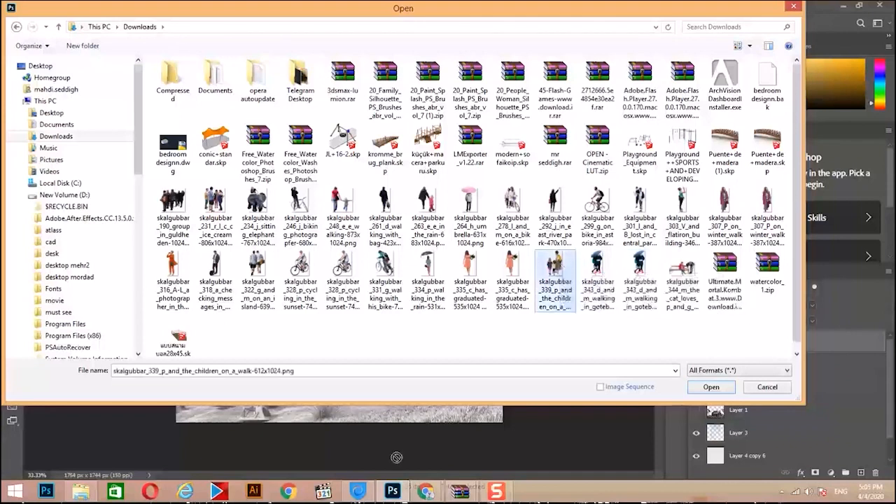
double_click(553, 264)
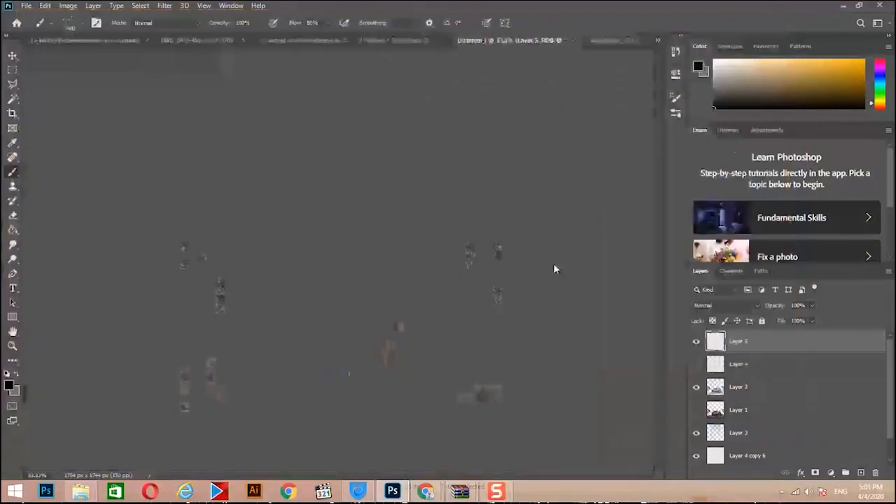
Step: Bring the woman-and-children cutout into the Untitled-1 poster as a new layer in front of the house's lower right
left_click_drag(313, 43, 648, 47)
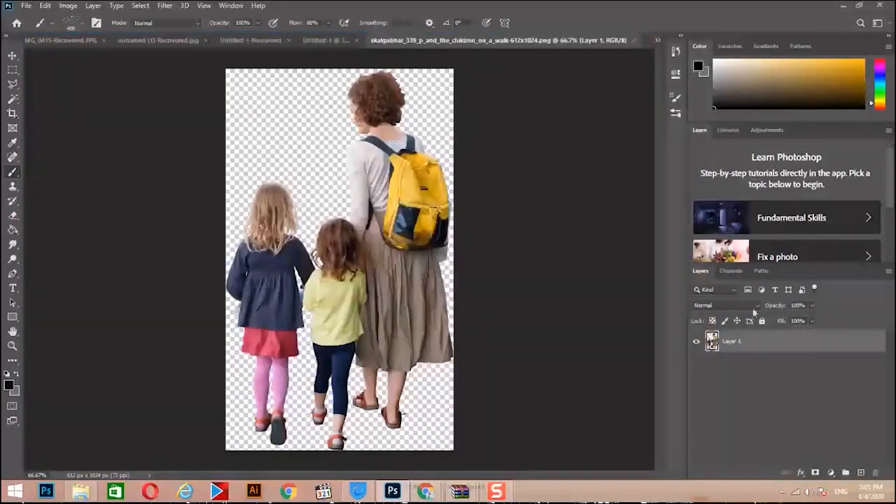
left_click(317, 40)
left_click_drag(345, 184, 437, 419)
left_click(12, 56)
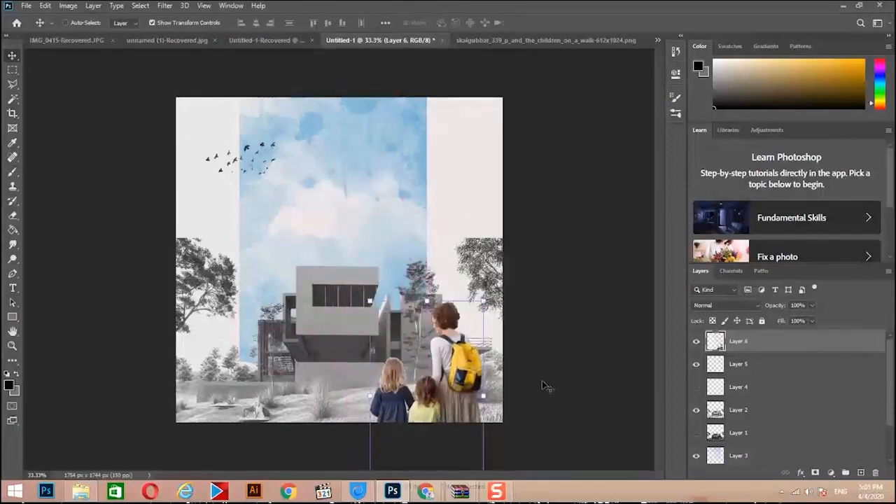
Step: Desaturate the figures on Layer 6 with Hue/Saturation, setting Saturation to -100
key("ctrl+u")
left_click_drag(695, 208, 611, 202)
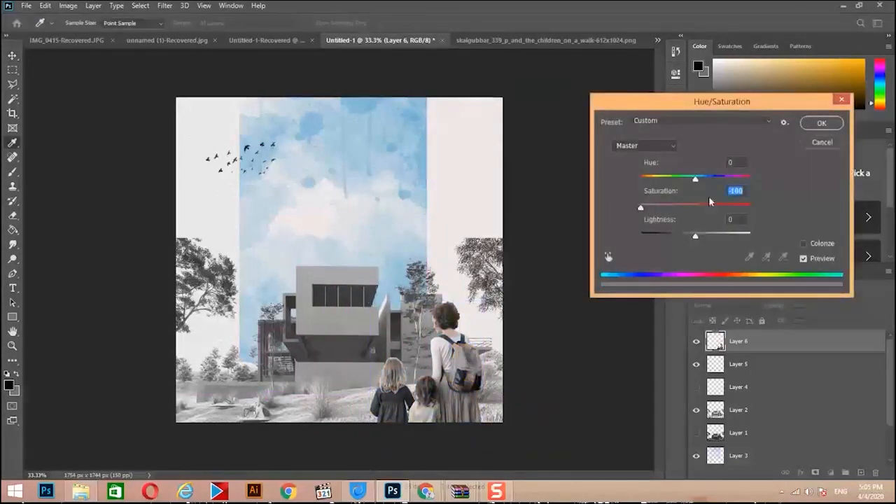
left_click(823, 123)
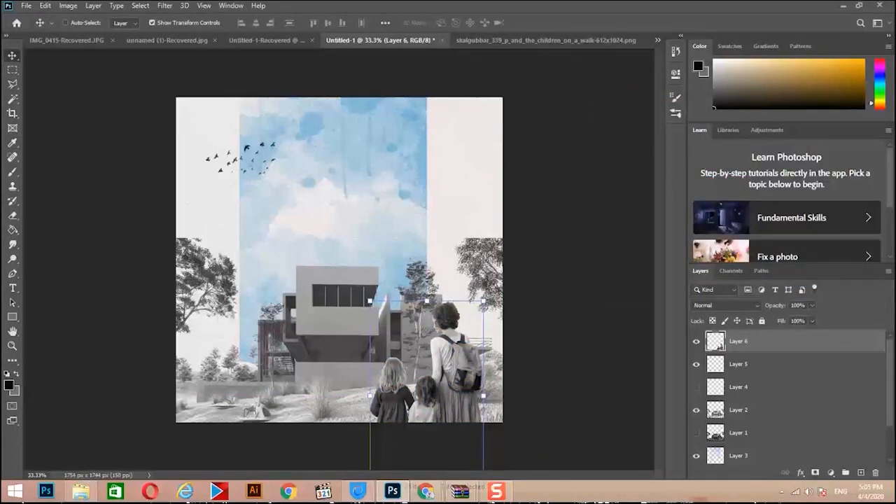
Step: Flip the woman-and-children figures horizontally, scale them to about 76%, and place them in the poster's lower left corner
left_click_drag(460, 401, 272, 396)
left_click_drag(182, 395, 244, 394)
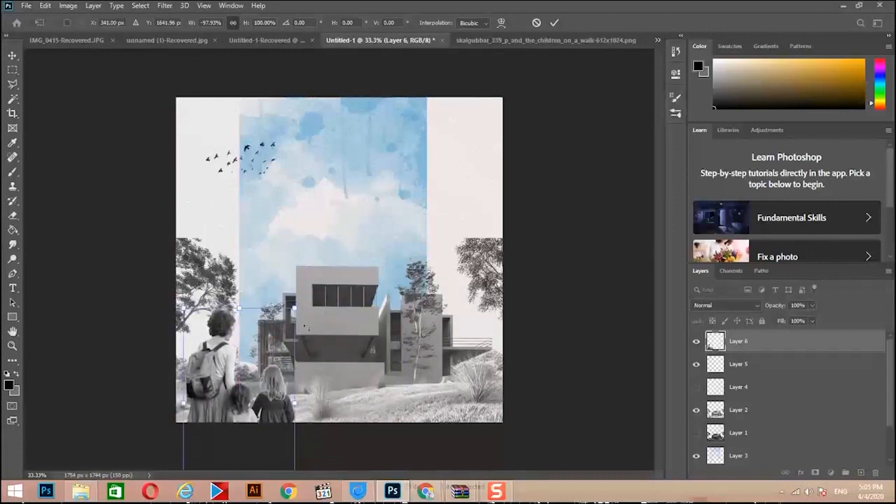
left_click_drag(294, 309, 268, 353)
left_click_drag(226, 401, 228, 376)
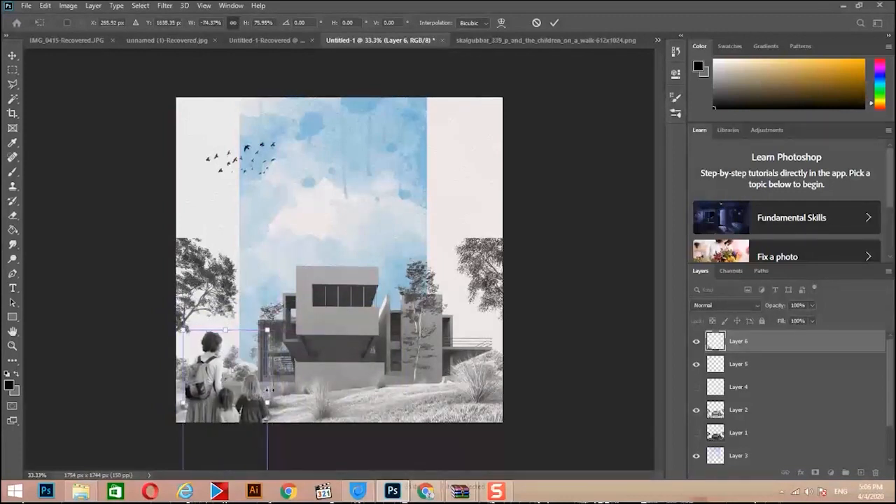
left_click_drag(272, 398, 275, 398)
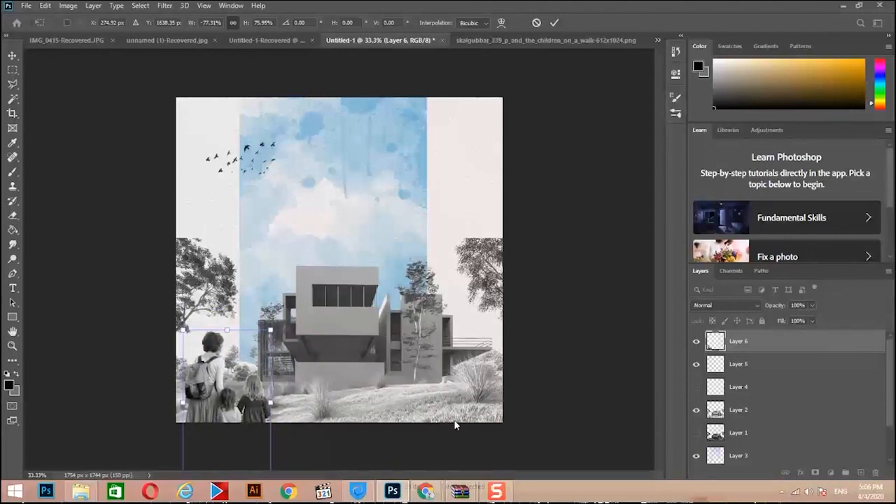
key("Return")
left_click_drag(238, 393, 248, 391)
key("m")
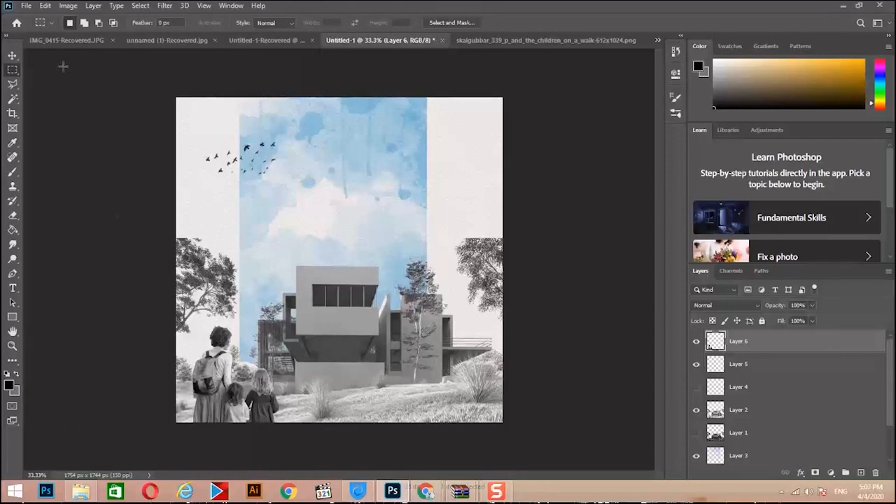
Step: Open the cutout skalgubbar_278_l_and_m_on_a_bike-616x1024.png from the Downloads folder
left_click(28, 6)
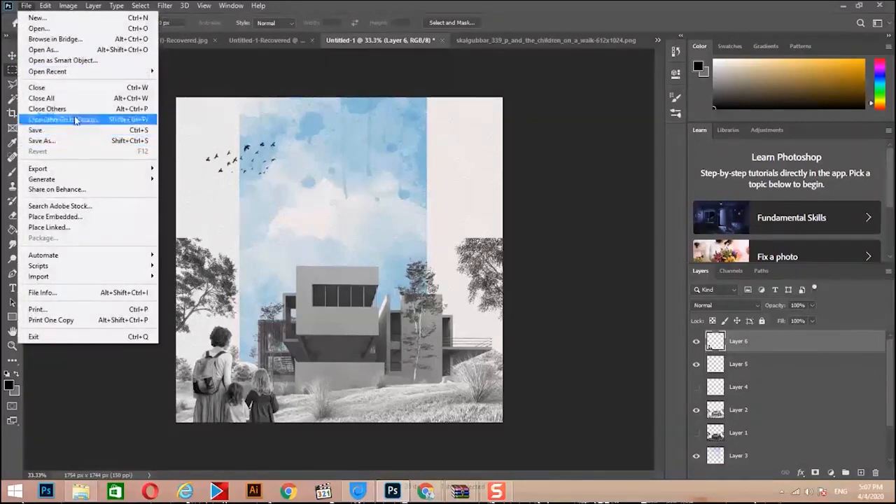
left_click(71, 31)
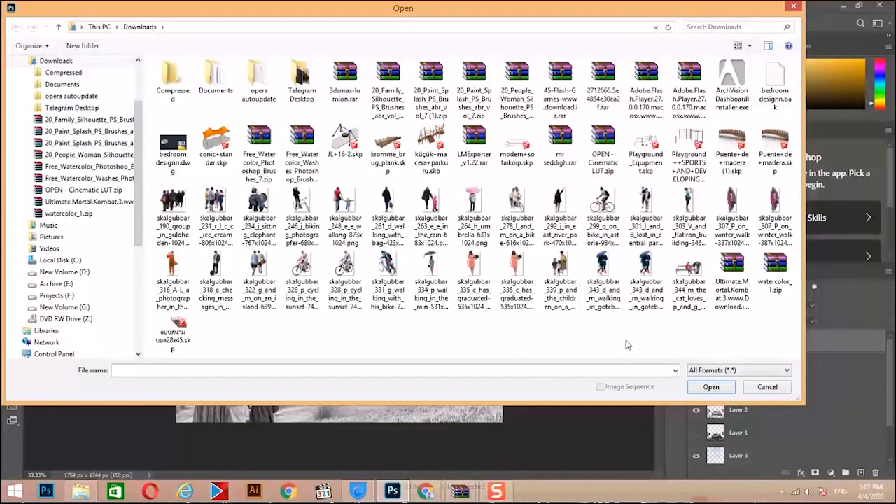
double_click(511, 204)
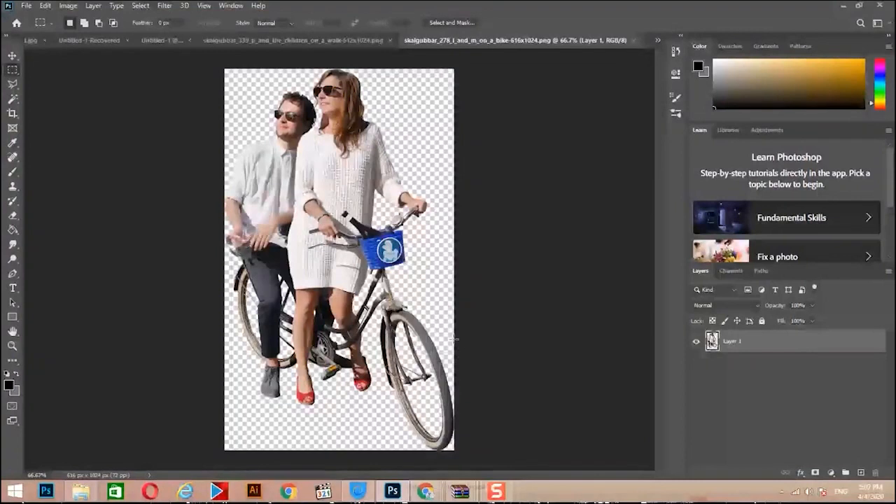
key("ctrl+minus")
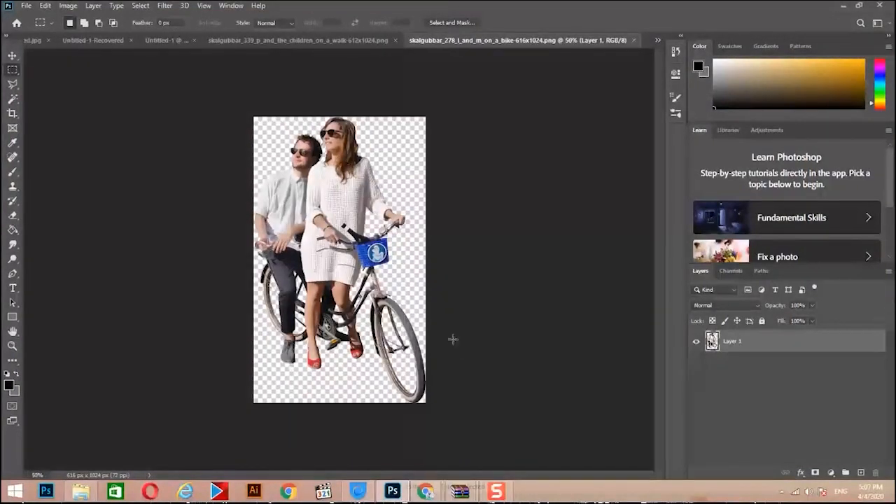
Step: Define the couple-on-a-bike cutout as a brush preset named f1
left_click(45, 5)
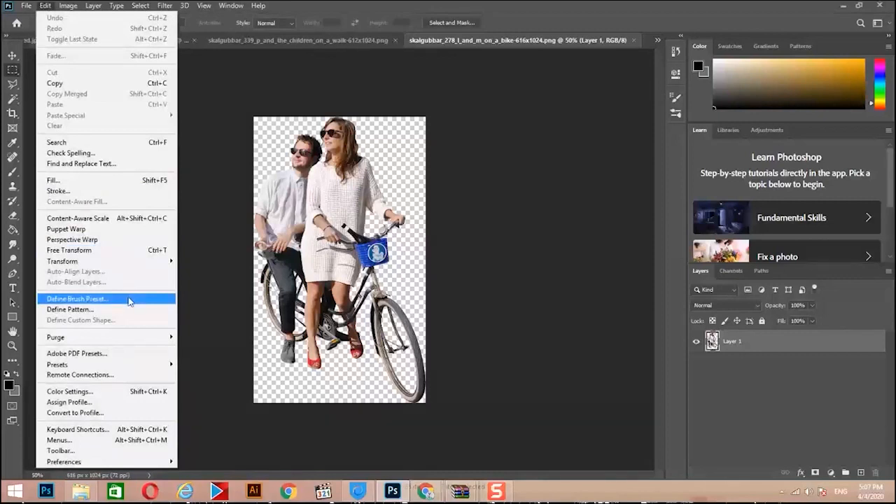
left_click(130, 301)
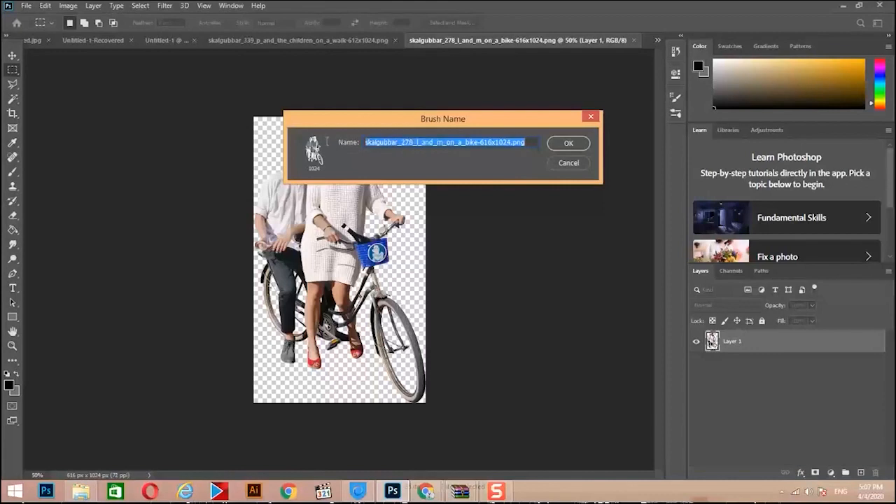
type("f1")
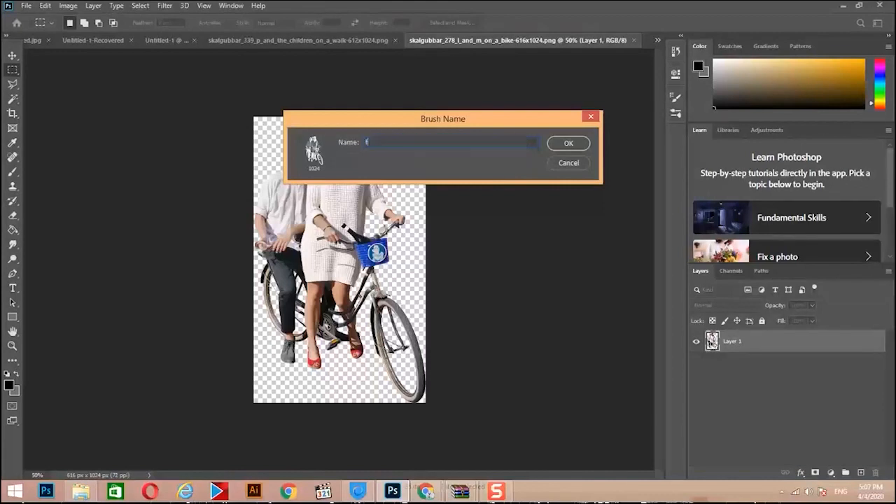
left_click(569, 144)
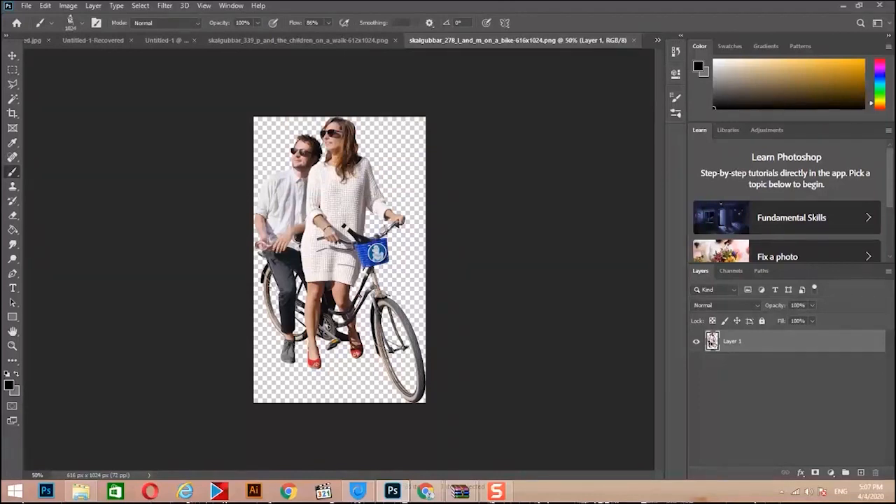
Step: Close the woman-and-children cutout and try a black stamp of the f1 brush on the Untitled-1 poster
left_click(266, 40)
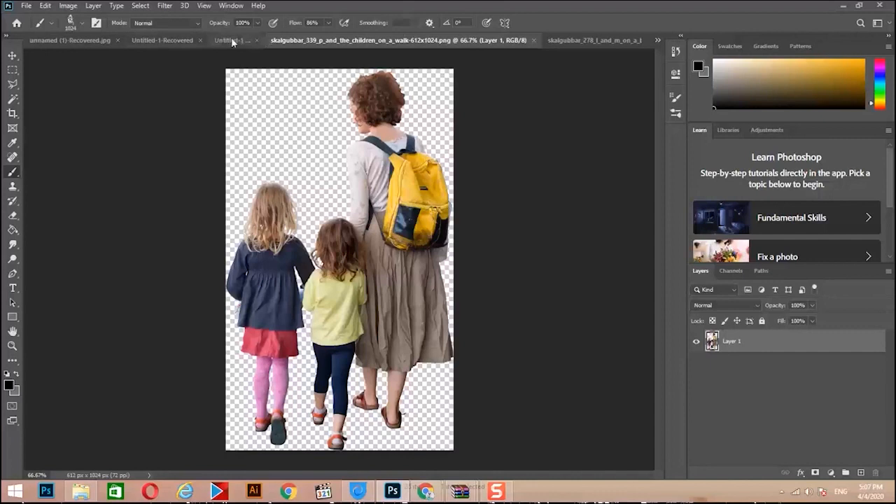
left_click(556, 40)
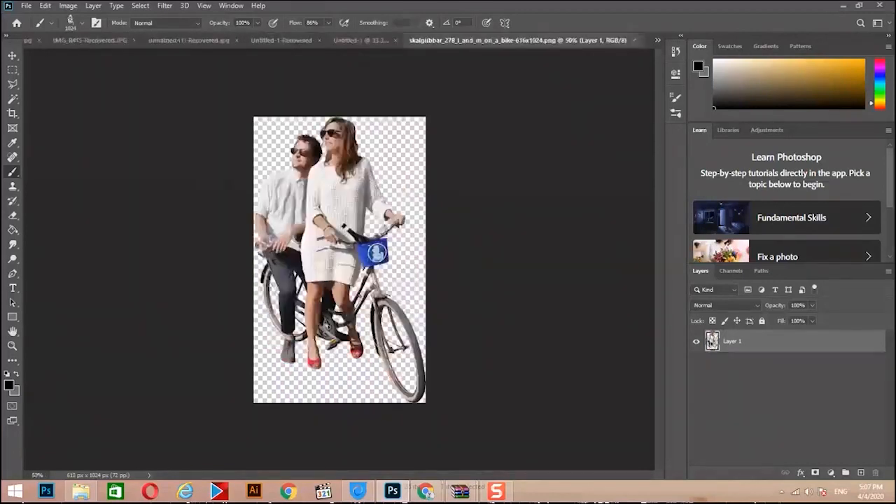
left_click(379, 42)
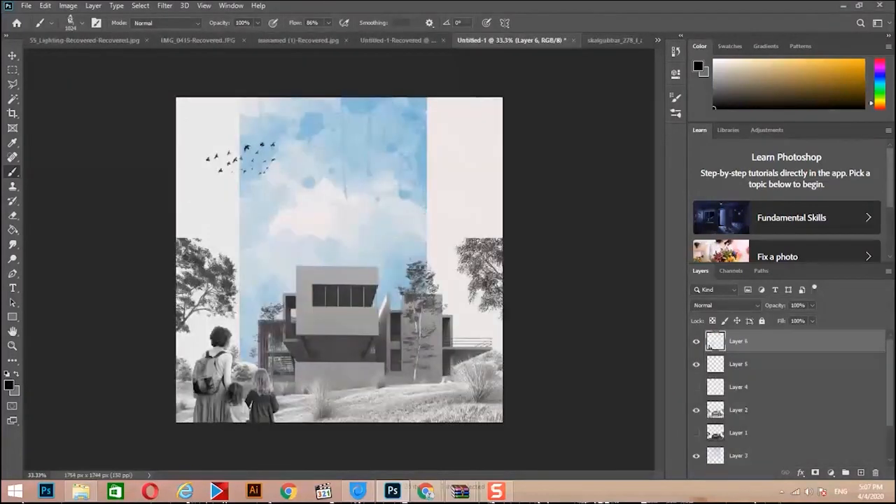
key("ctrl+v")
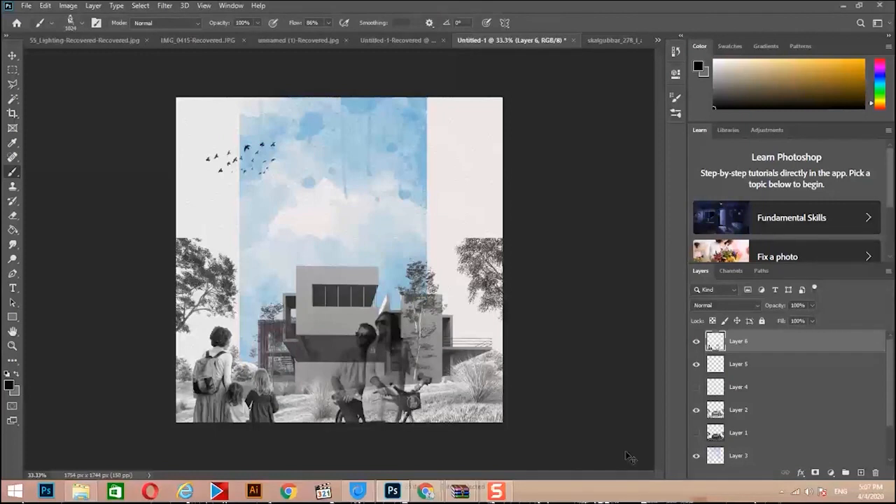
key("ctrl+z")
Step: Add a new layer above Layer 6 and try a white (ffffff) stamp of the f1 brush in front of the house
left_click(861, 473)
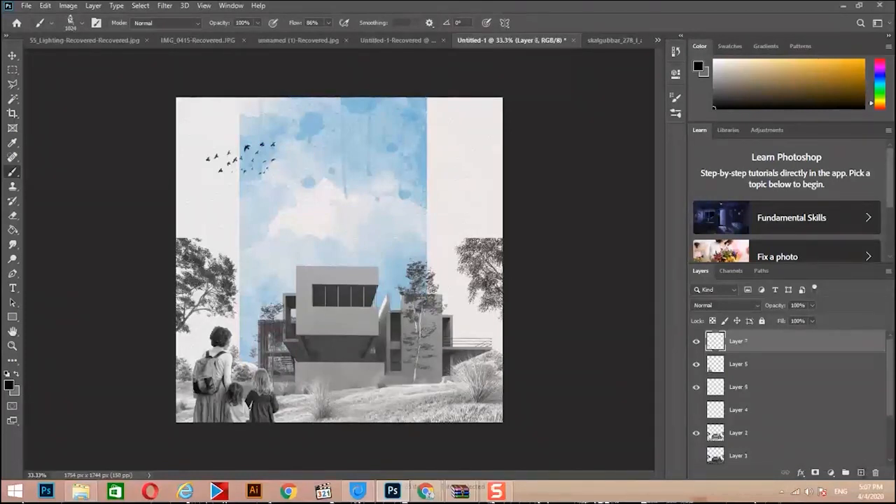
left_click(9, 386)
left_click_drag(607, 301, 530, 274)
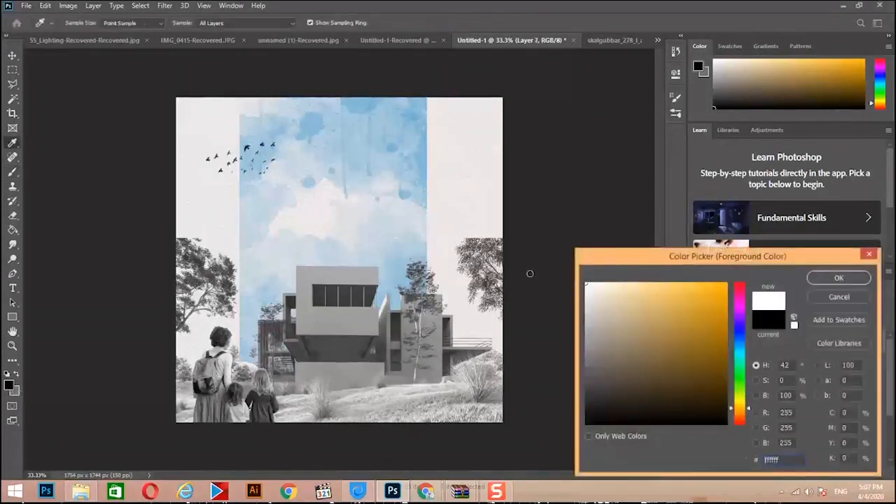
left_click(838, 278)
key("b")
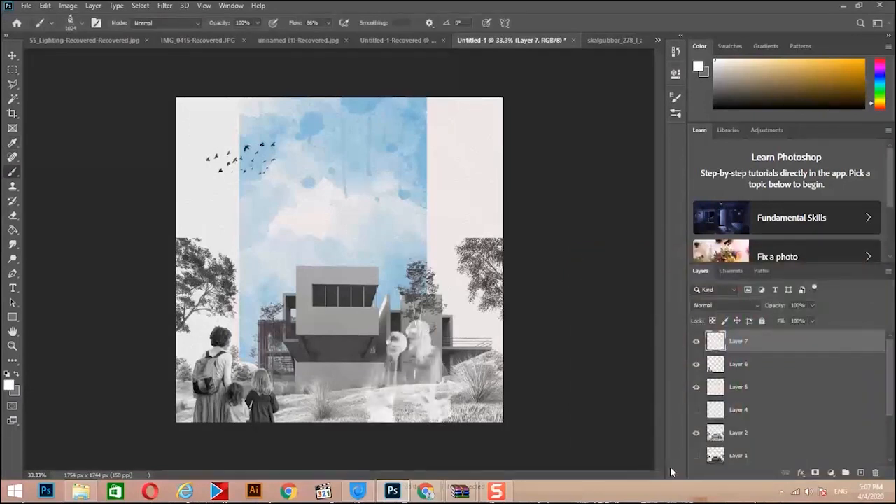
key("ctrl+z")
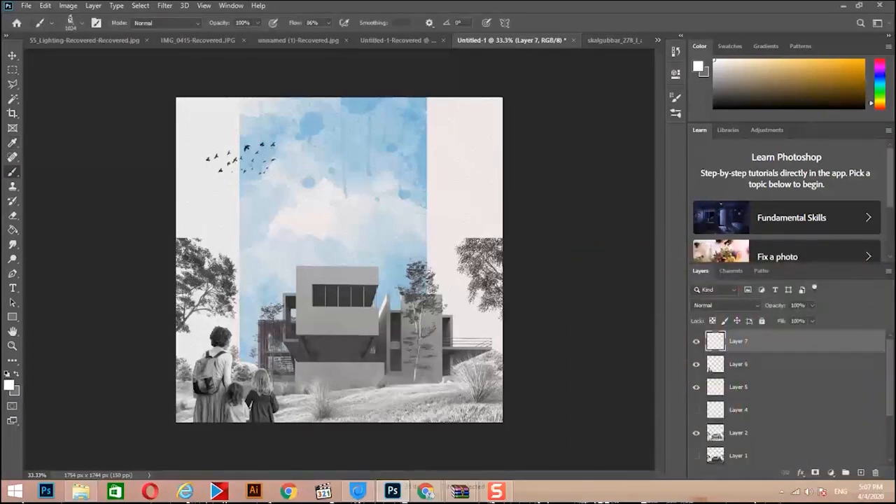
Step: Apply a partly transparent white Color Overlay to Layer 1 of the couple-on-a-bike cutout
left_click(608, 40)
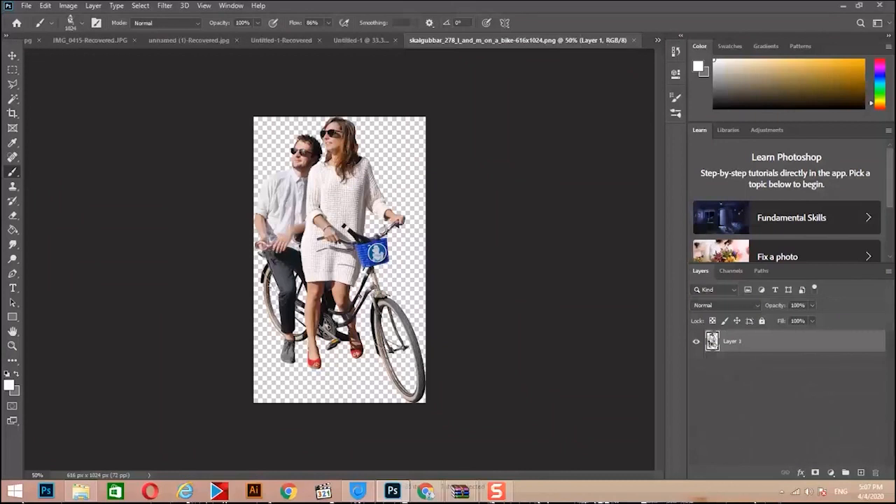
key("h")
double_click(713, 348)
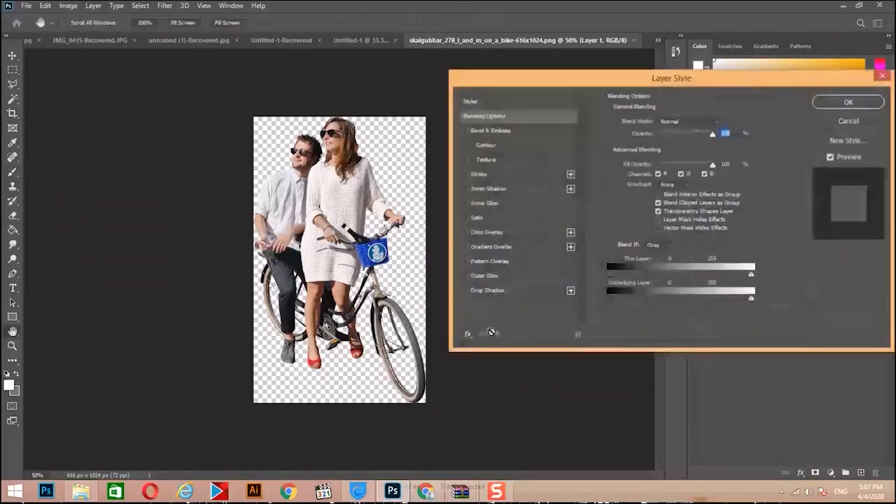
left_click(466, 232)
mouse_move(713, 138)
left_mouse_down()
mouse_move(690, 139)
mouse_move(709, 140)
left_mouse_up()
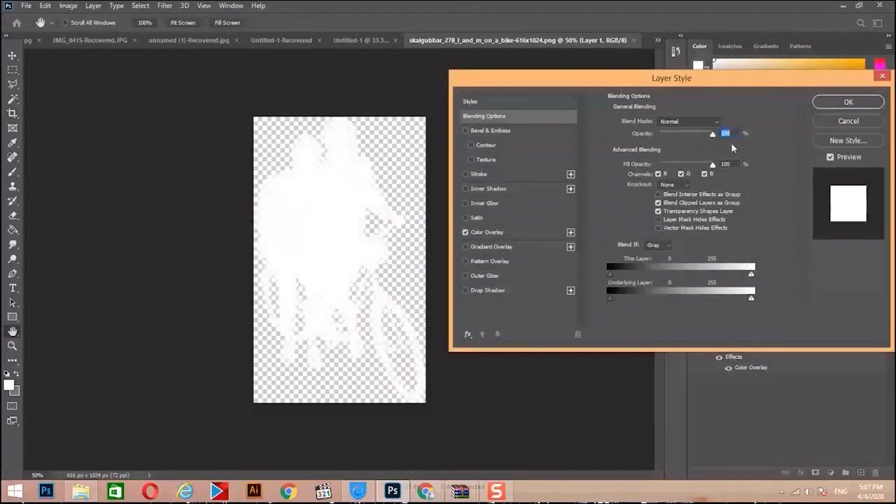
left_click(504, 235)
mouse_move(702, 138)
left_mouse_down()
mouse_move(682, 140)
mouse_move(691, 138)
left_mouse_up()
left_click(849, 102)
key("b")
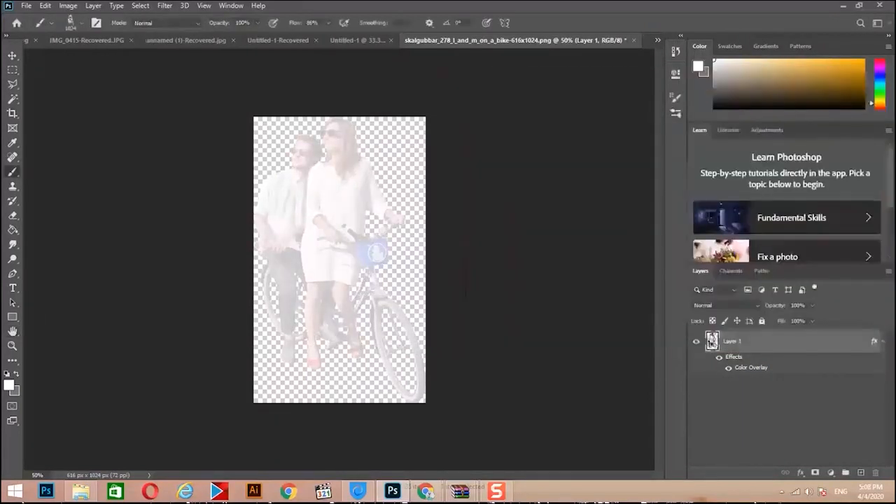
Step: Define the whitened couple-on-a-bike cutout as a brush preset named f2
left_click(45, 5)
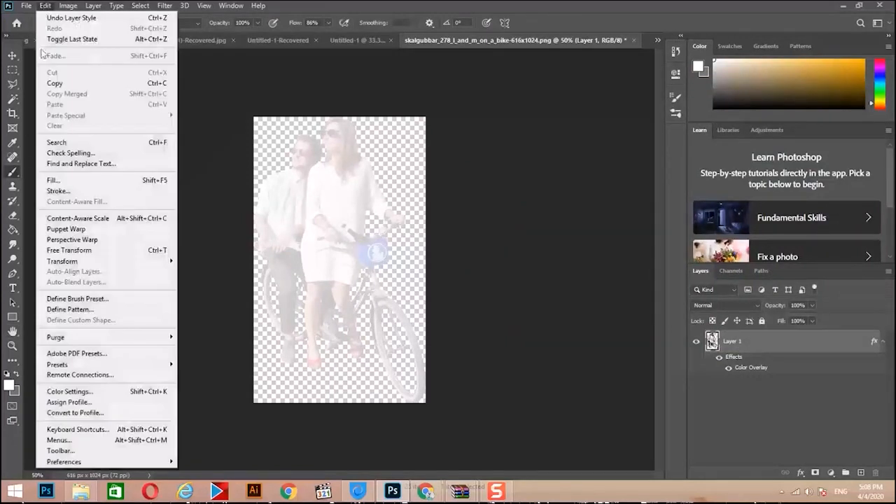
left_click(88, 301)
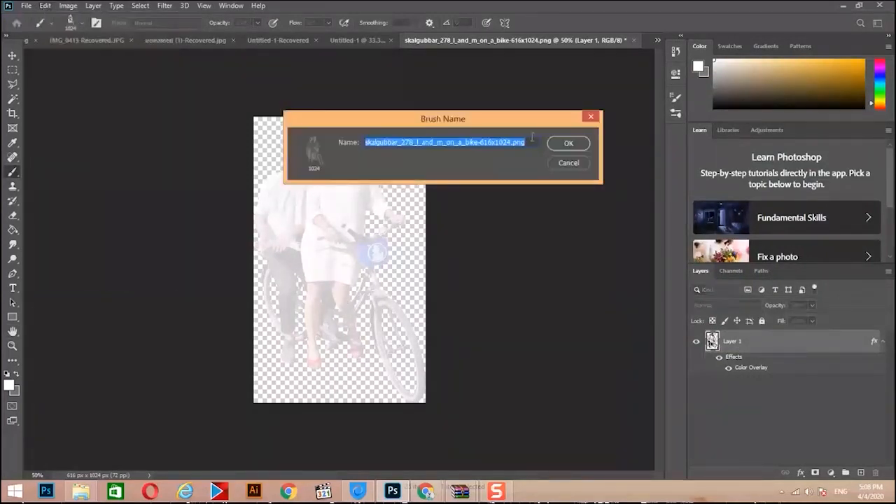
key("BackSpace")
type("f2")
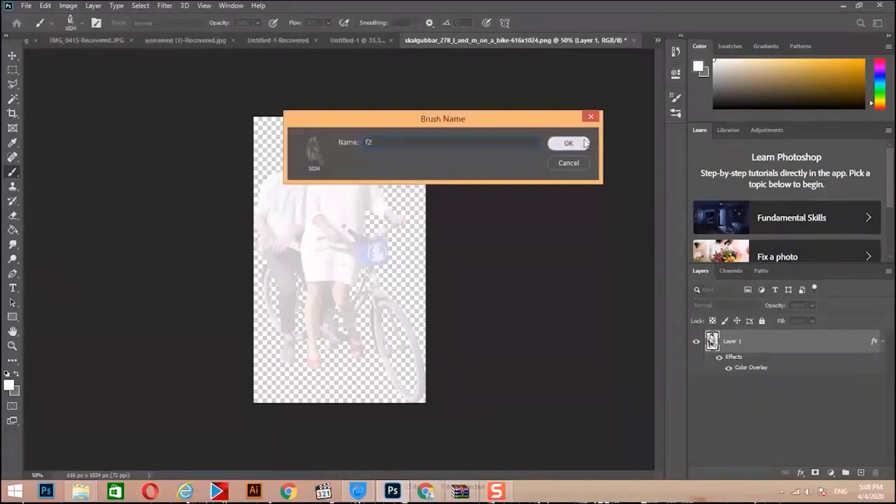
left_click(569, 143)
Step: Check the poster, return to the bike cutout, and set its white Color Overlay opacity to 100%
left_click(345, 41)
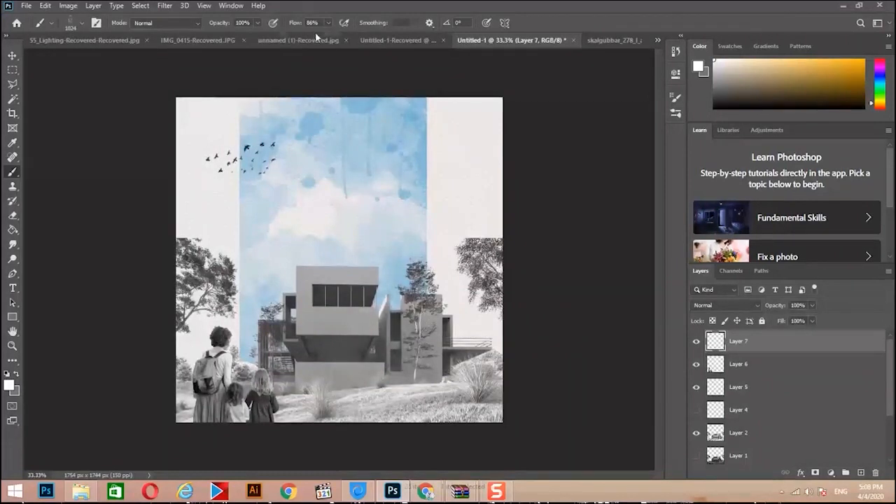
left_click(607, 40)
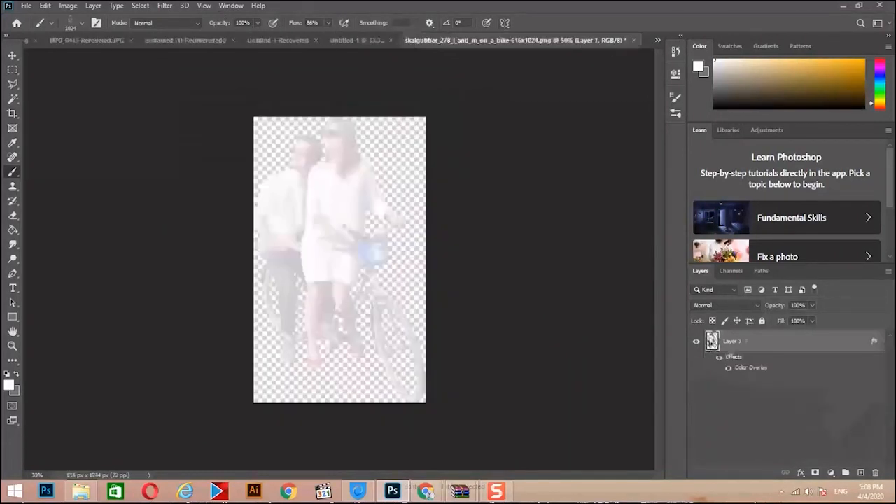
double_click(750, 369)
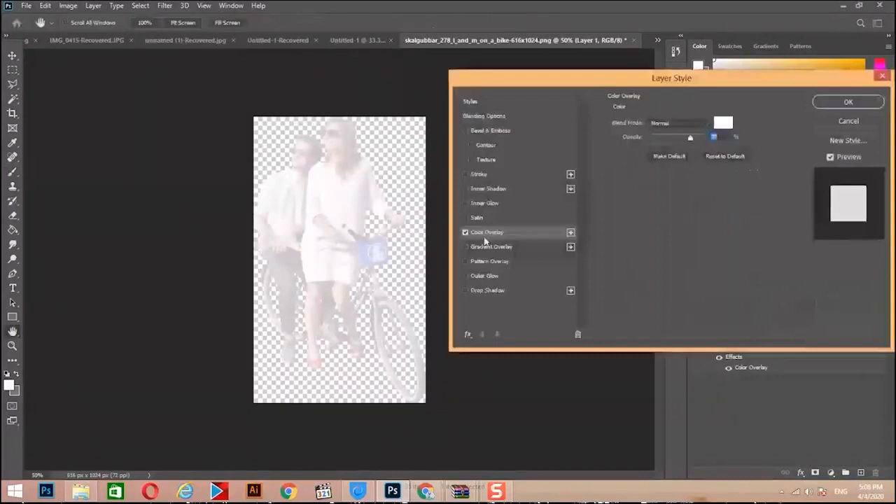
left_click_drag(698, 141, 760, 137)
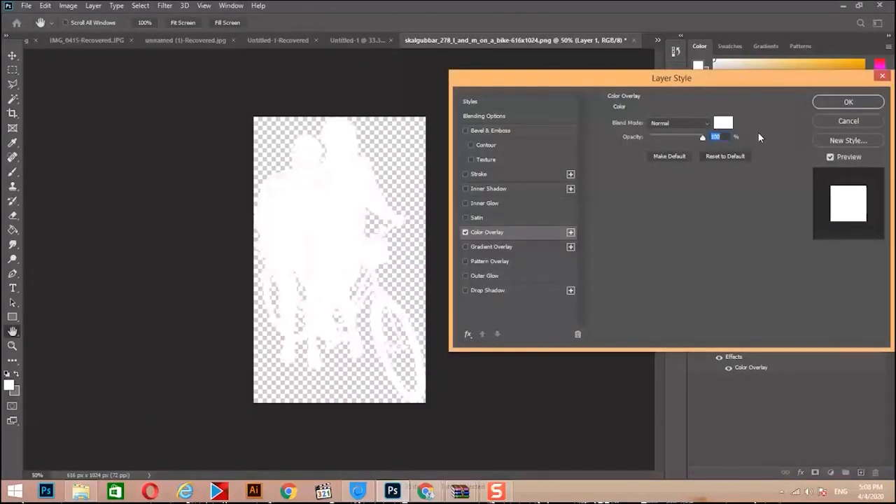
left_click(843, 103)
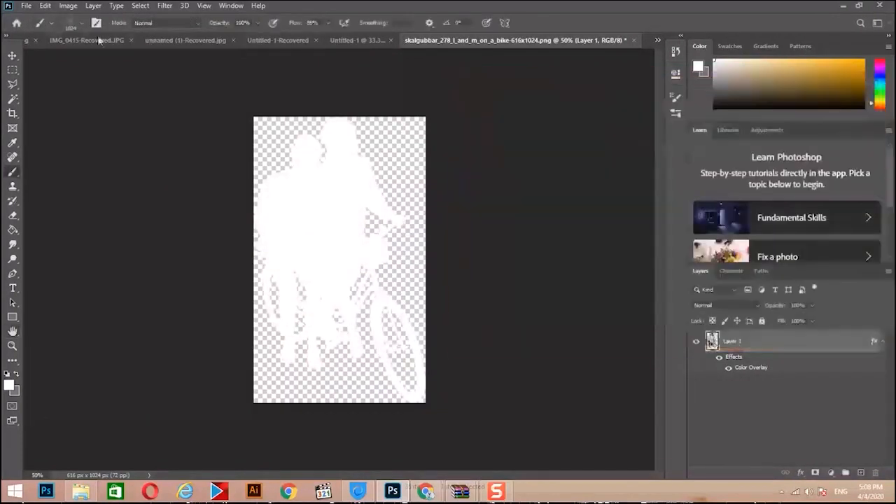
Step: Change the bike cutout's Color Overlay from white to black, forming a solid silhouette
double_click(761, 368)
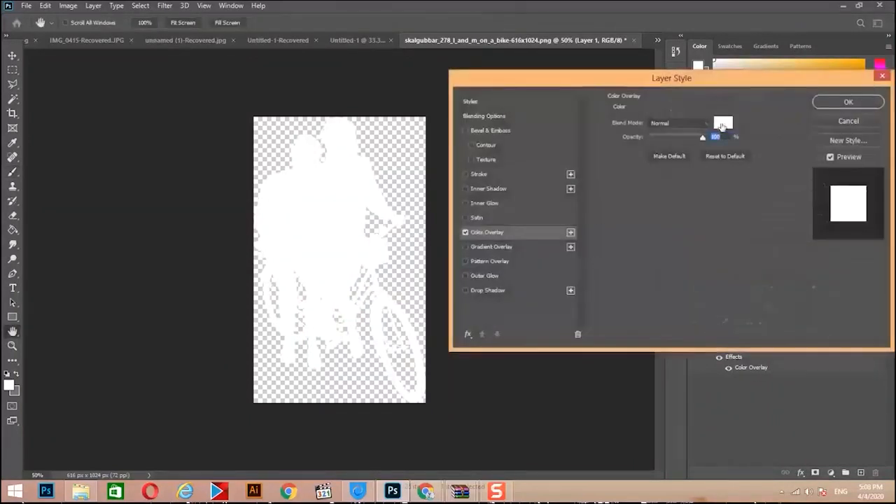
left_click(723, 126)
left_click(592, 424)
left_click(836, 284)
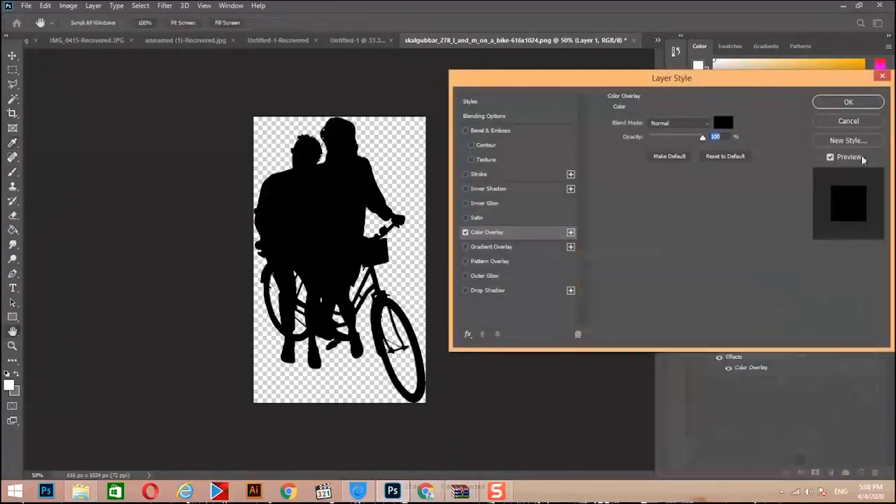
left_click(849, 102)
Step: Define the black couple-on-a-bike silhouette as a brush preset named f3
left_click(45, 4)
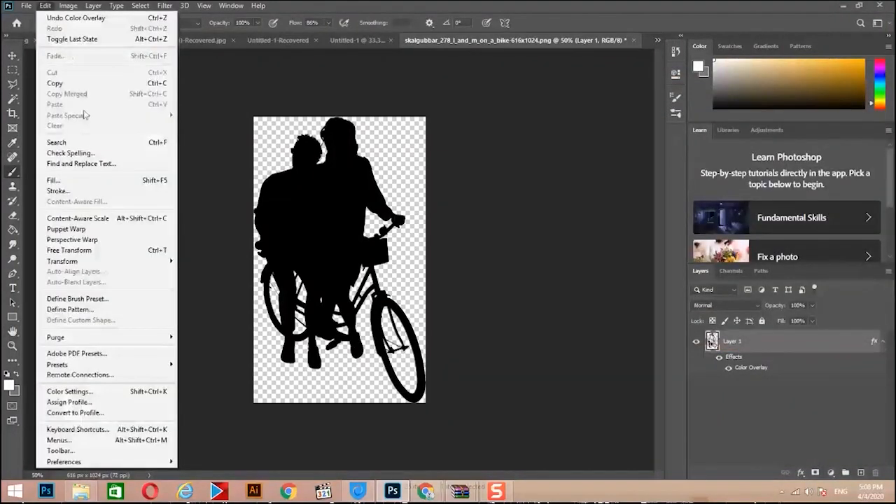
left_click(98, 299)
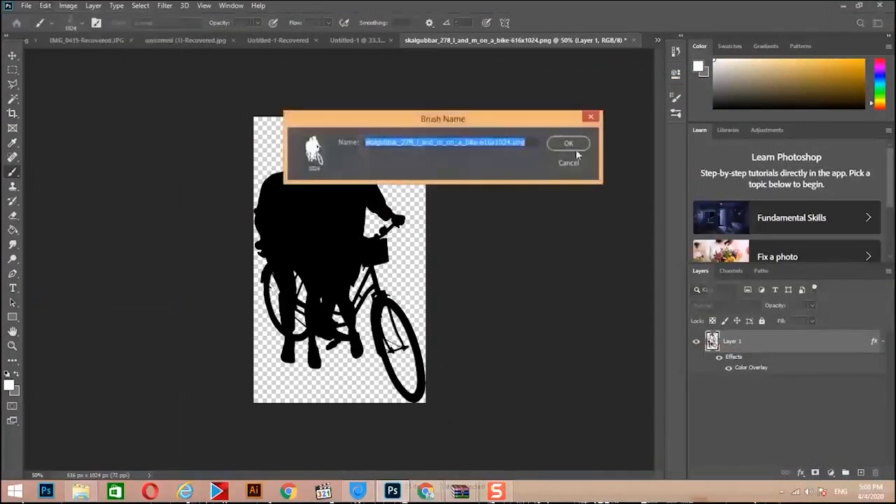
type("f3")
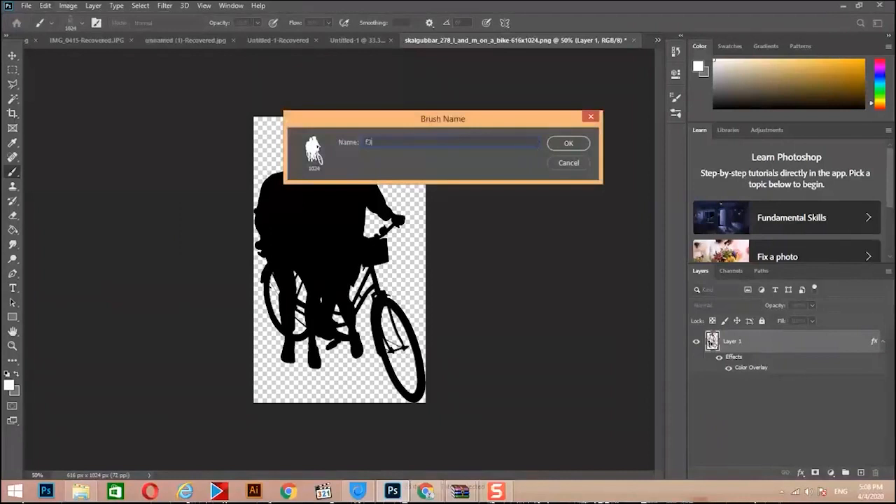
left_click(568, 143)
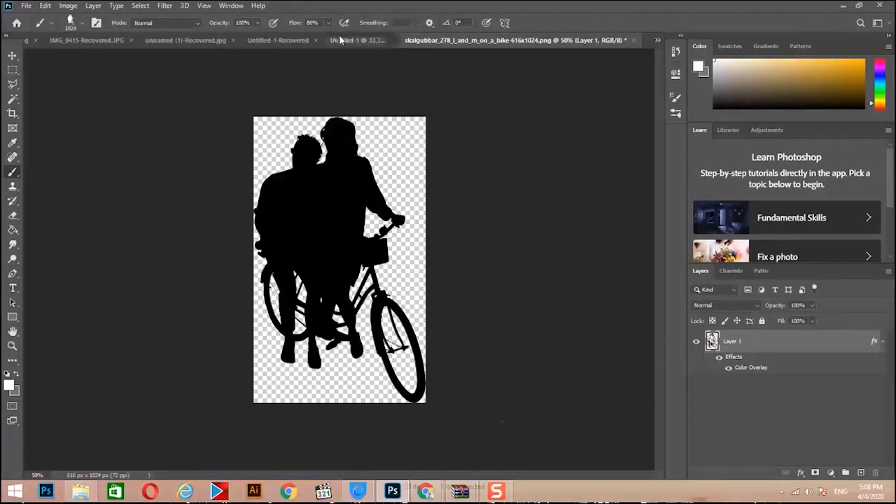
Step: Return to the poster, undo the last couple stamp, and stamp the f3 silhouette in white at the lower edge before the house
left_click(340, 40)
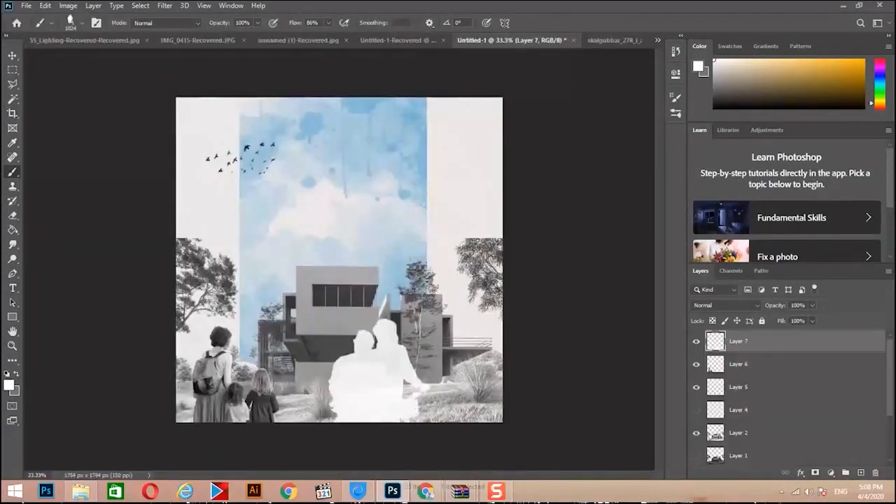
key("ctrl+z")
left_click(391, 448)
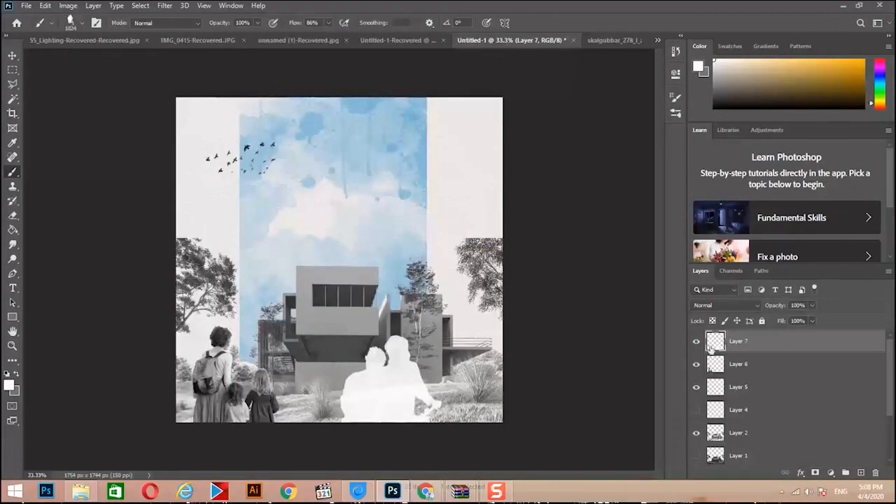
Step: Try a black 2 px inside Stroke effect on Layer 7's couple silhouette, then discard the layer style changes
double_click(712, 345)
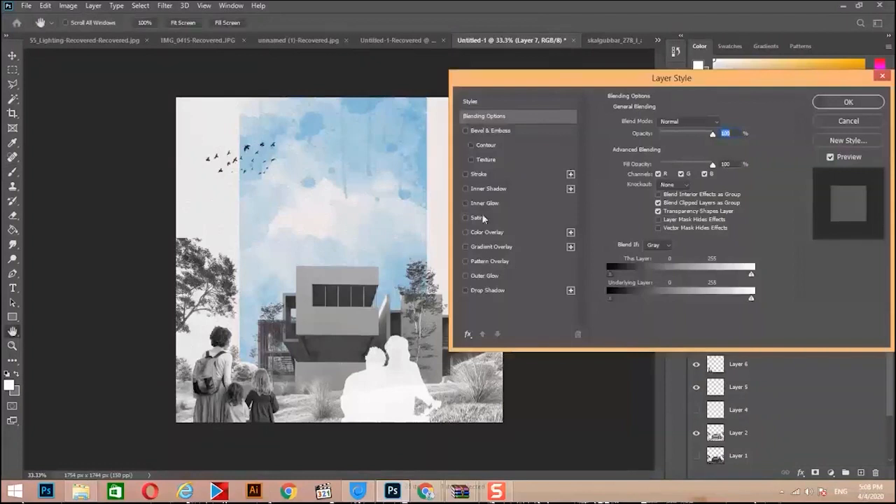
left_click(477, 173)
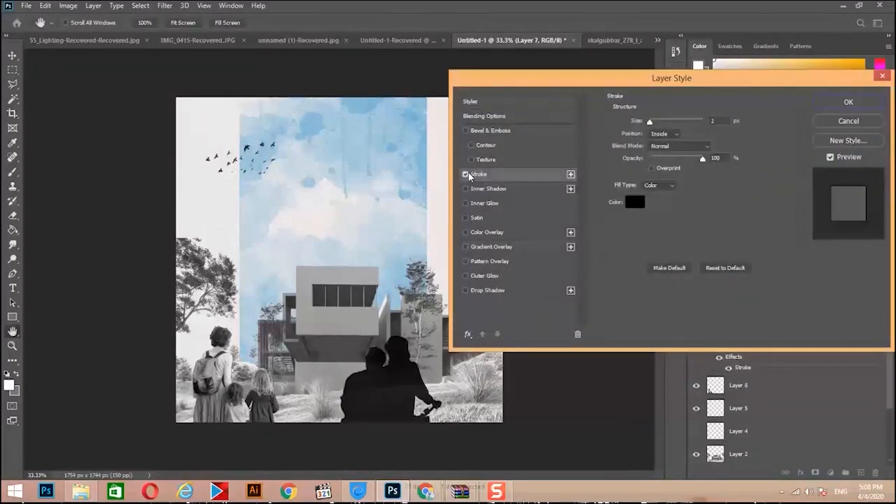
left_click(466, 174)
left_click(466, 175)
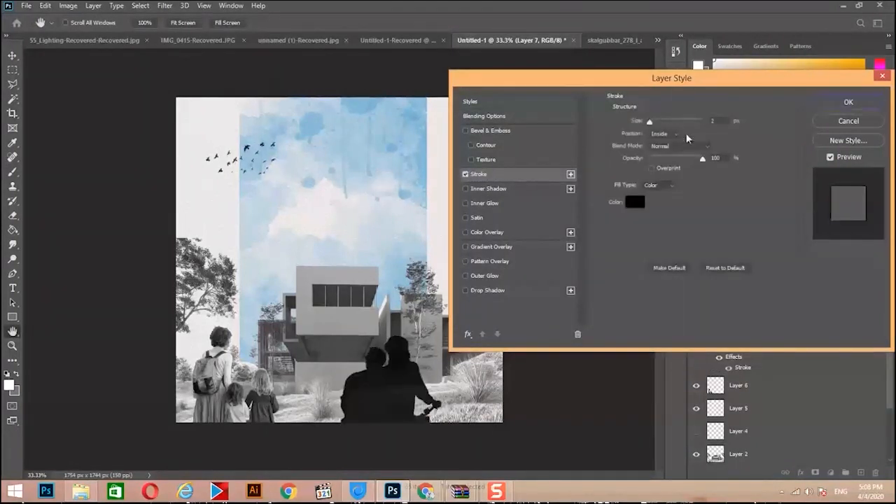
left_click_drag(680, 124, 615, 131)
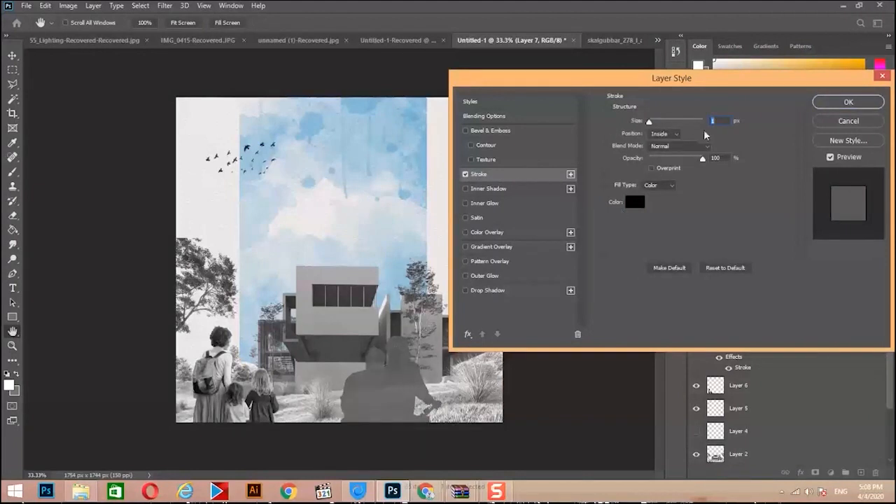
type("2")
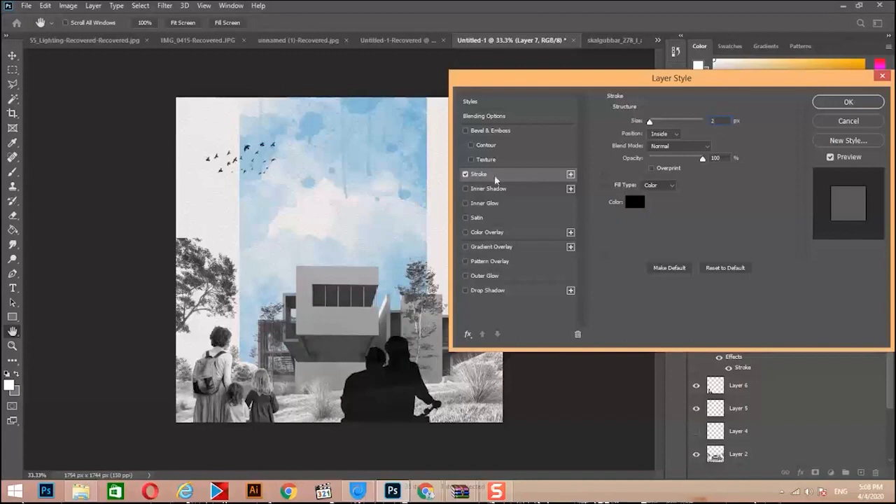
left_click(465, 173)
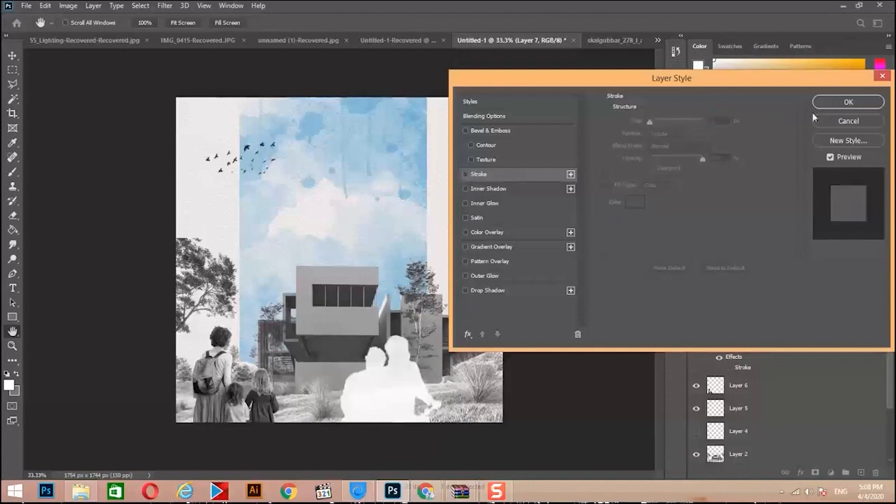
left_click(843, 120)
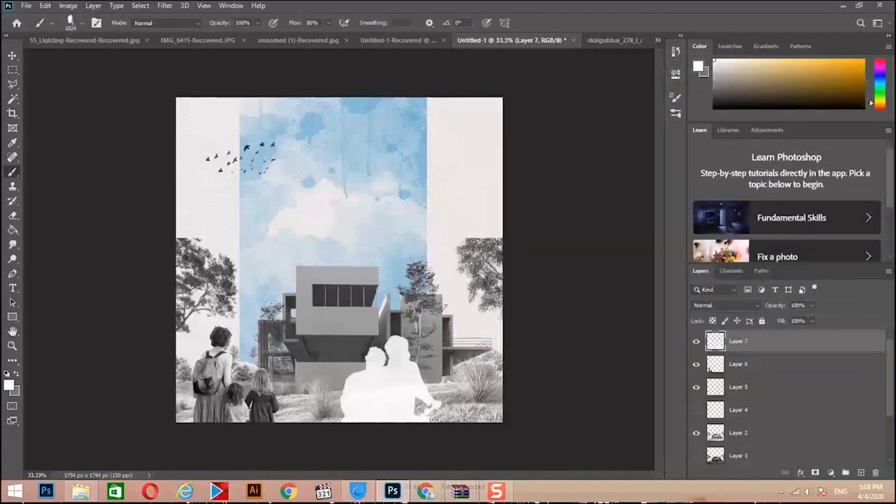
Step: Hide Layer 7 and gather the brushes f1, f2 and f3 in a new brush group named Group 1
left_click(693, 342)
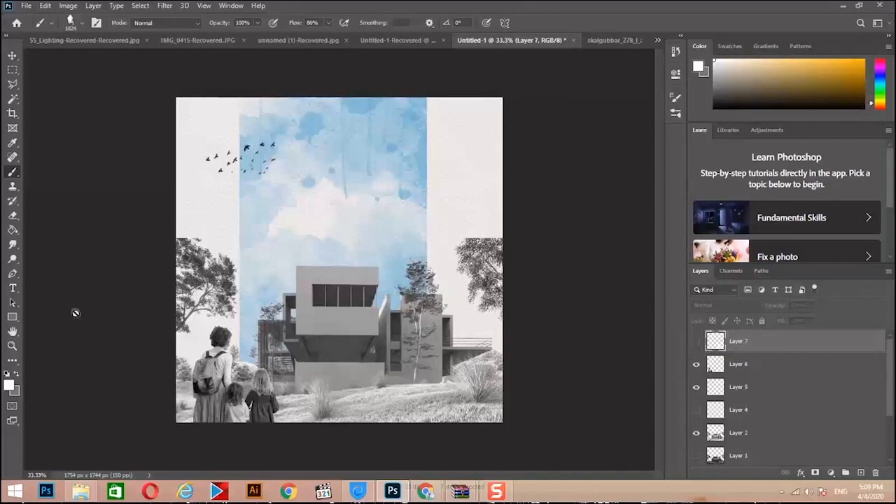
left_click(82, 27)
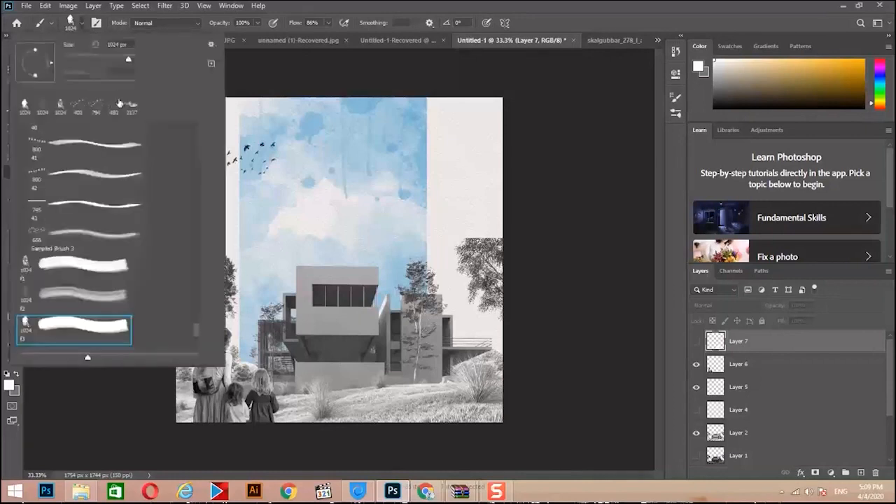
right_click(43, 332)
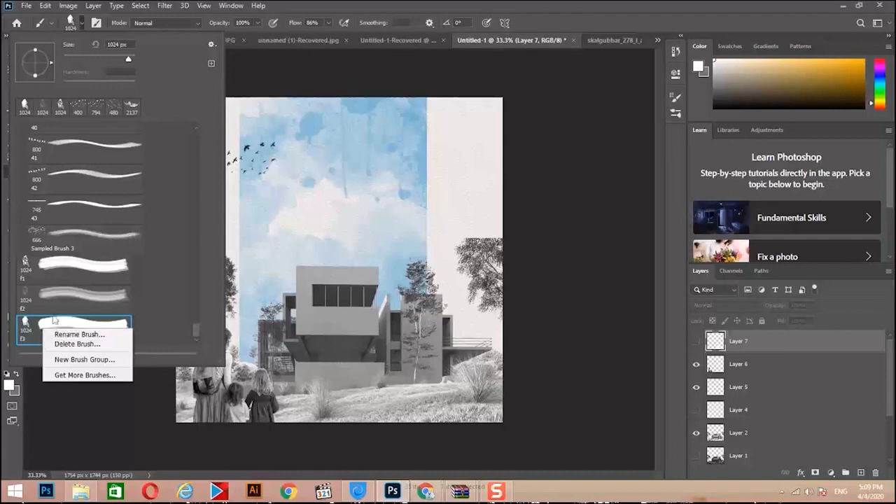
left_click(72, 273)
left_click(98, 278)
left_click(89, 299, "ctrl")
left_click(89, 325, "ctrl")
right_click(94, 309)
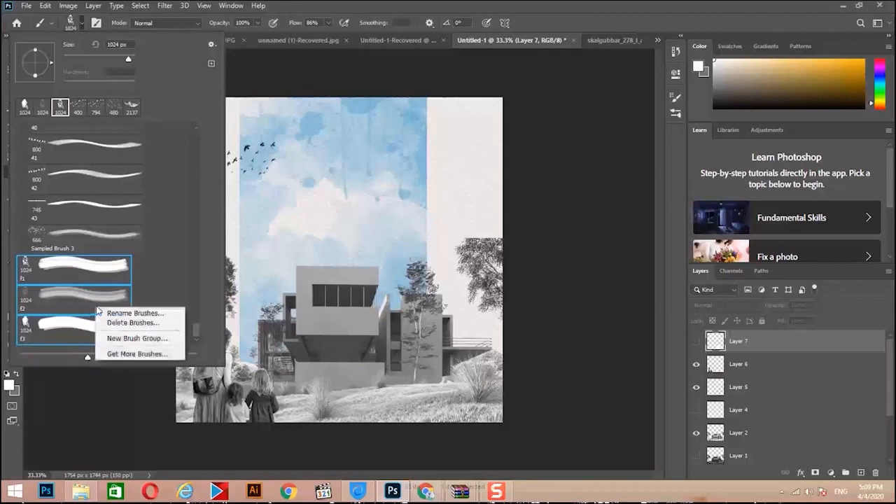
left_click(140, 339)
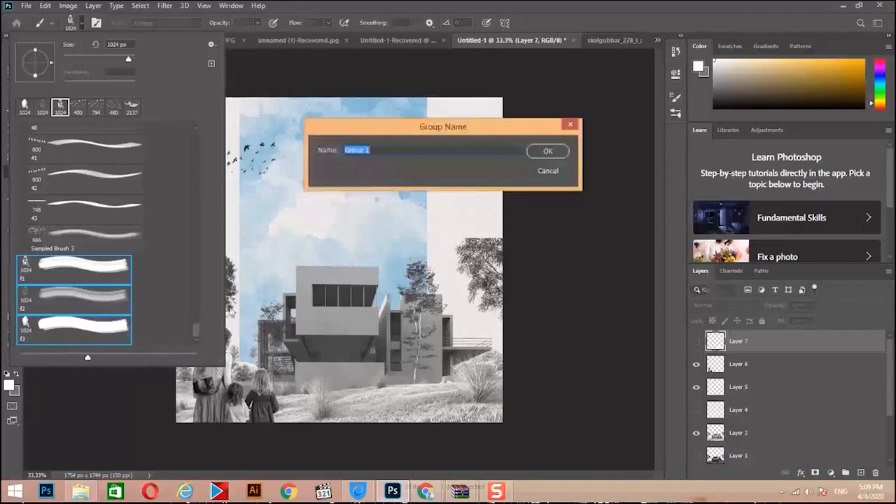
left_click(549, 150)
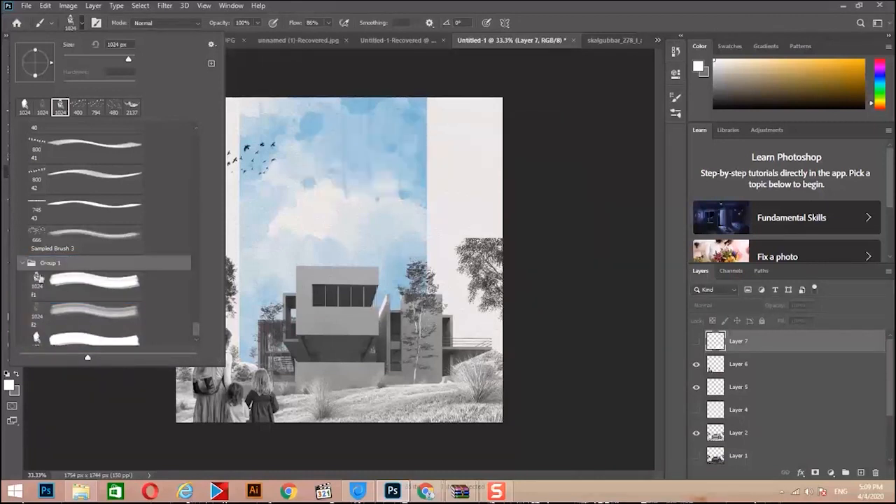
left_click(23, 265)
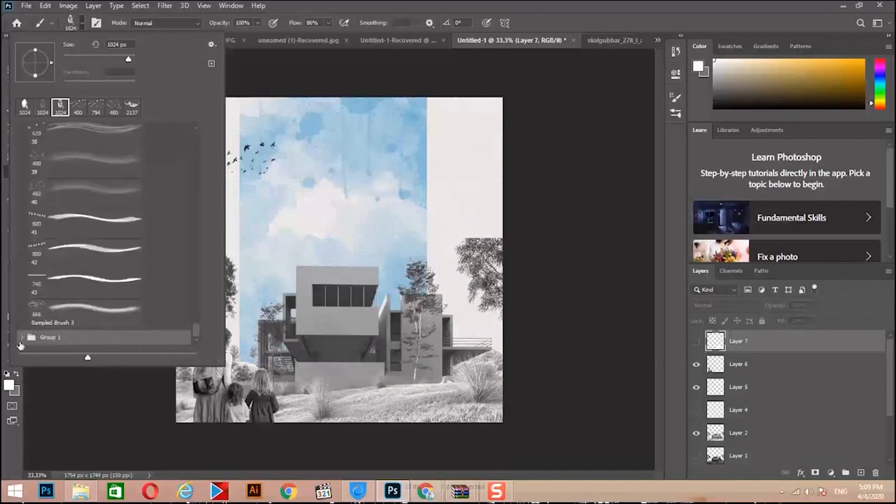
right_click(59, 339)
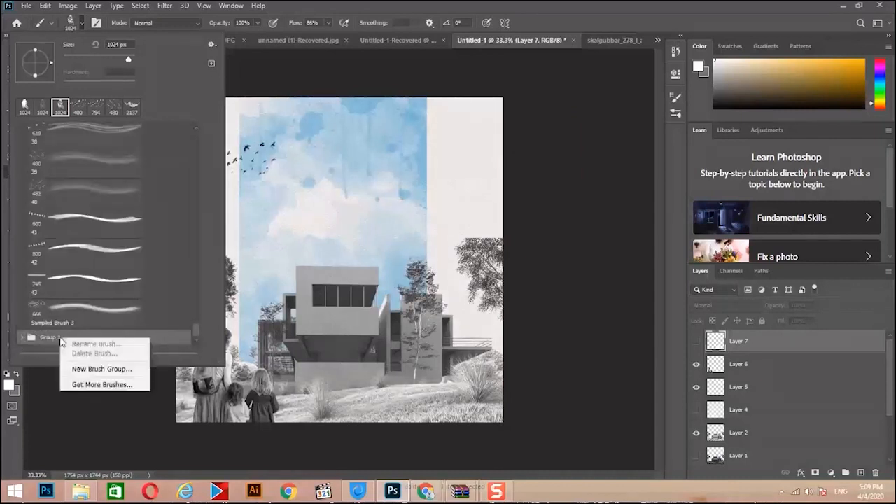
right_click(160, 340)
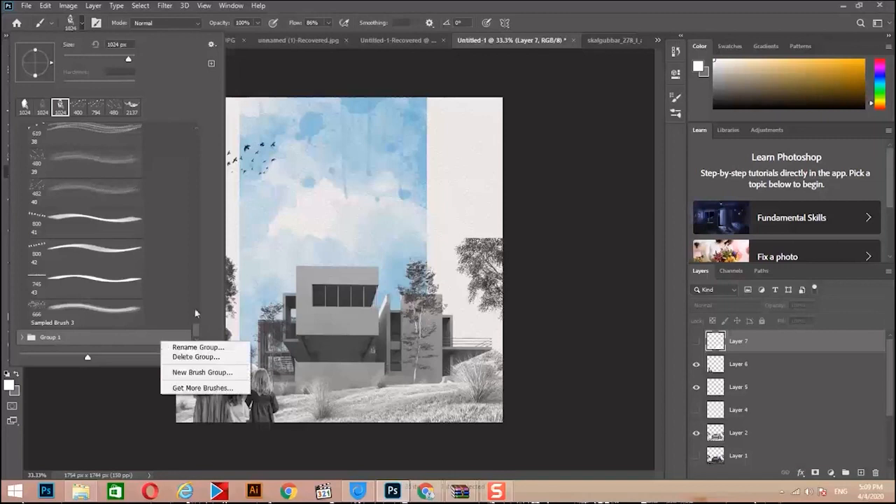
left_click(209, 248)
scroll(203, 250, "up", 5)
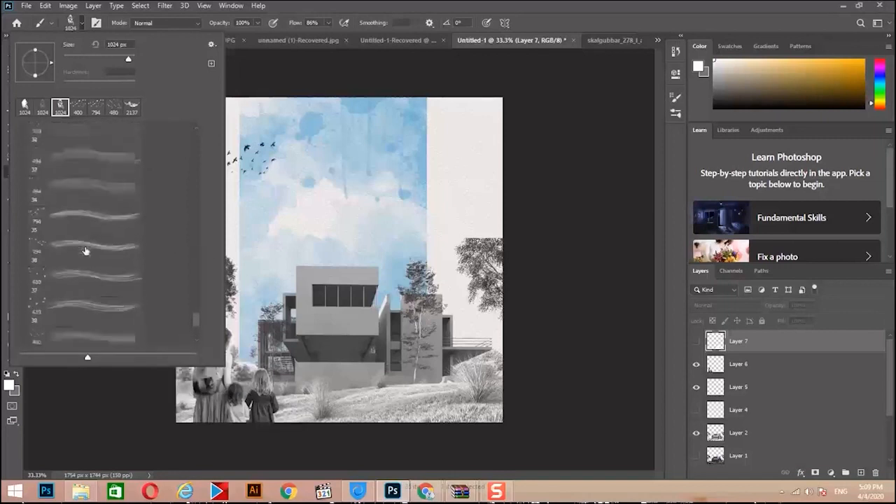
left_click_drag(193, 317, 194, 302)
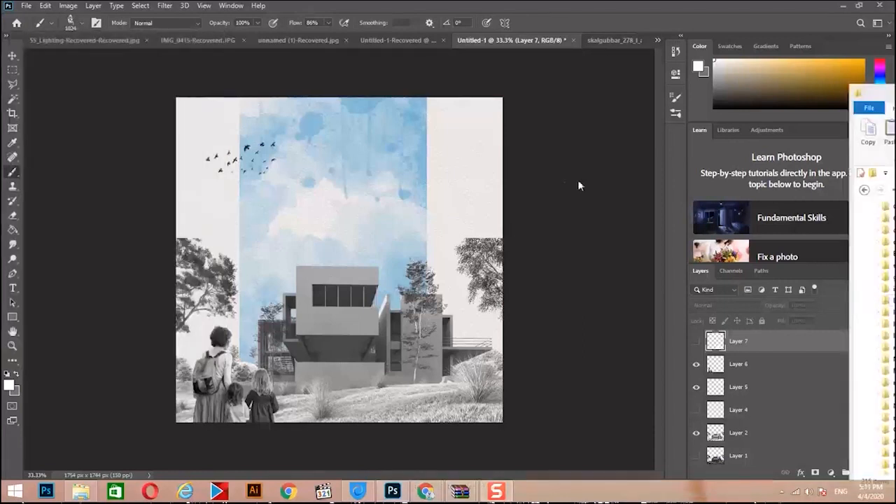
Step: Open the tree sketch IMG_0277.JPG from the Desktop
left_click(27, 6)
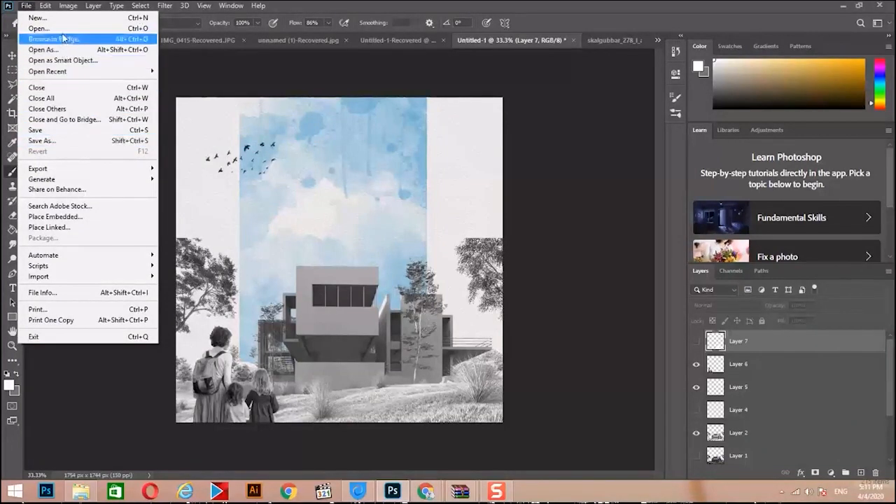
left_click(43, 28)
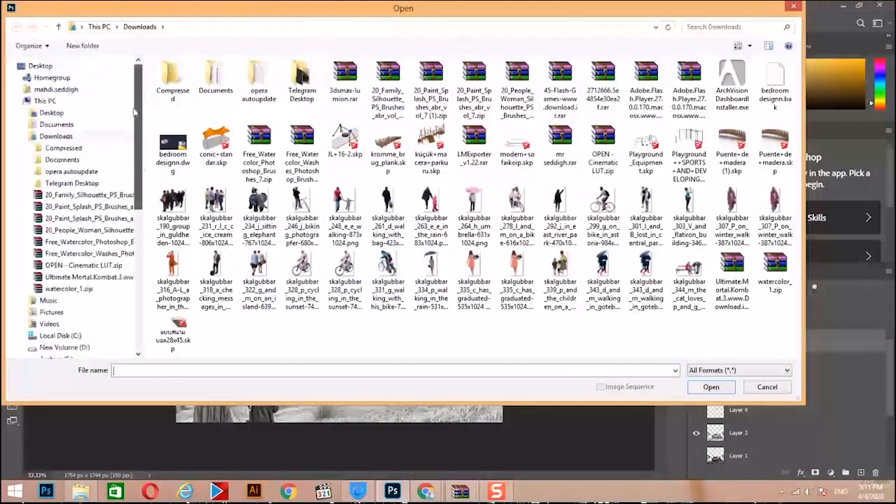
left_click(56, 66)
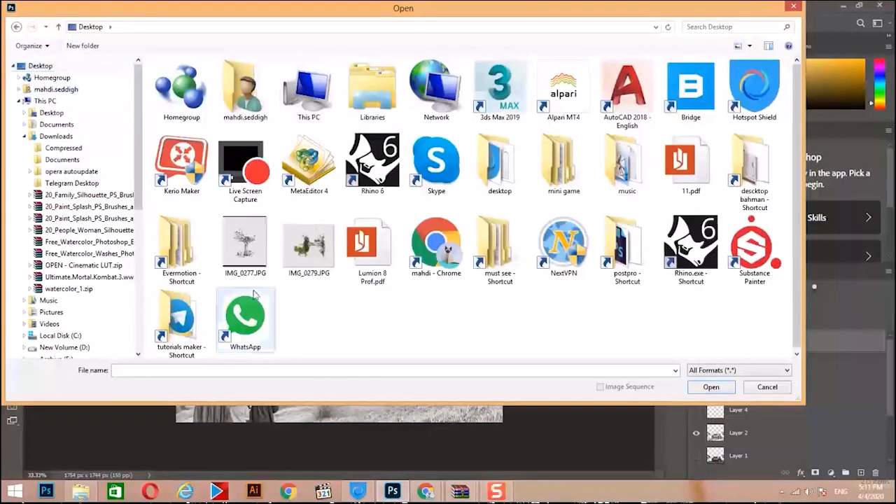
double_click(246, 245)
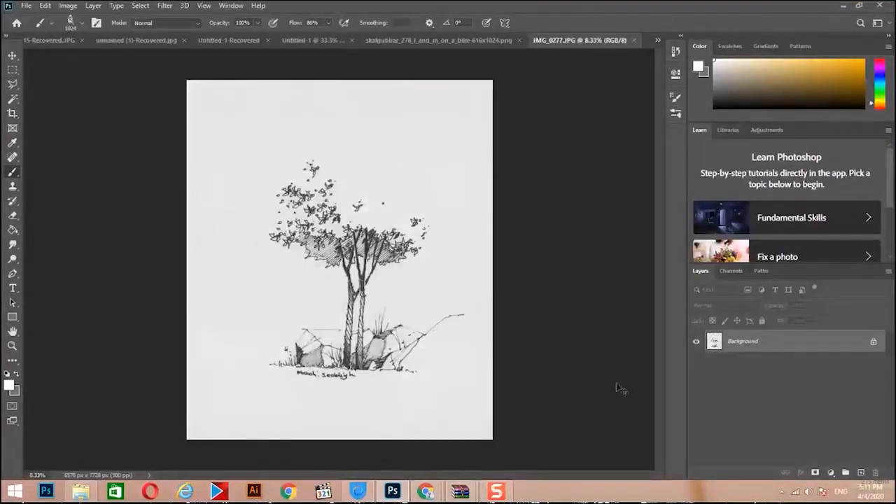
Step: Apply Levels to the tree sketch with input values 14, 0.48 and 198 to whiten the paper and darken the lines
key("ctrl+l")
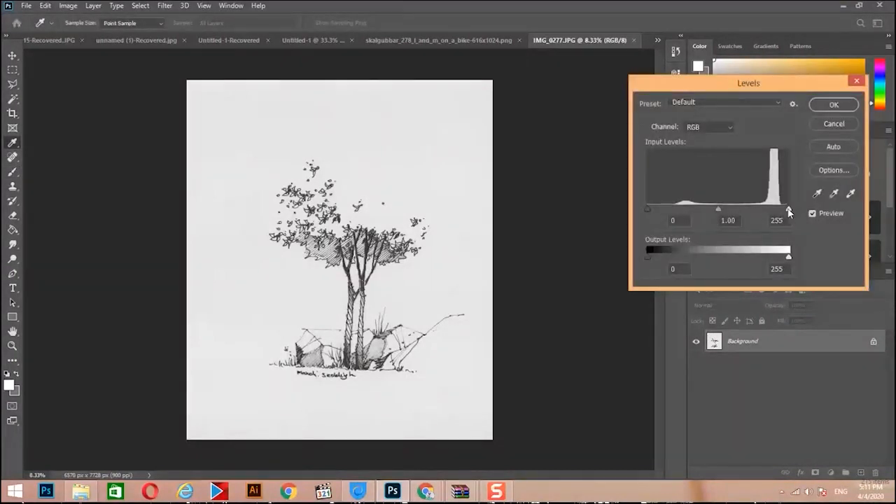
left_click_drag(787, 209, 757, 210)
left_click_drag(702, 210, 724, 212)
left_click_drag(647, 209, 655, 210)
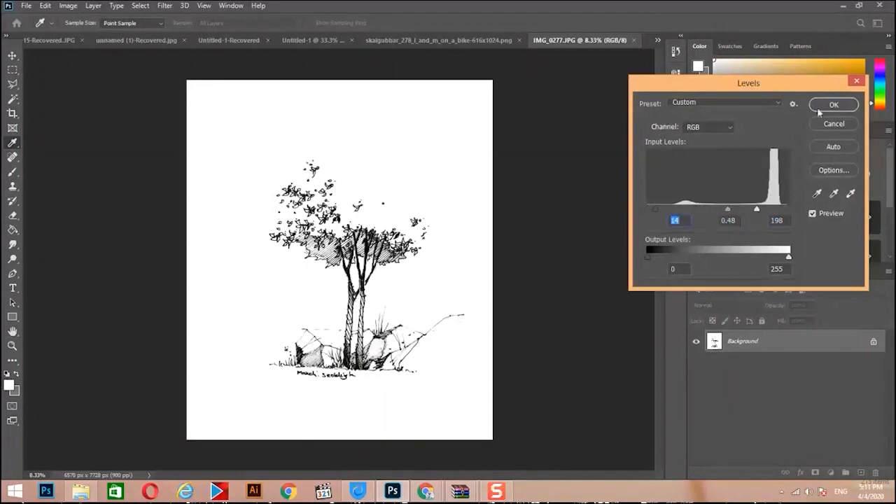
left_click(821, 109)
Step: Unlock the Background layer and delete a polygonal lasso selection around the signature beneath the tree
left_click(874, 341)
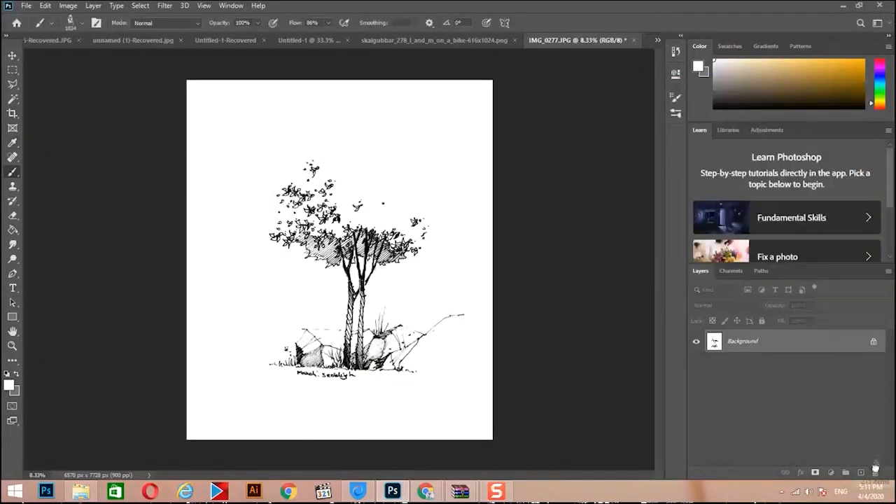
left_click(12, 83)
left_click(355, 371)
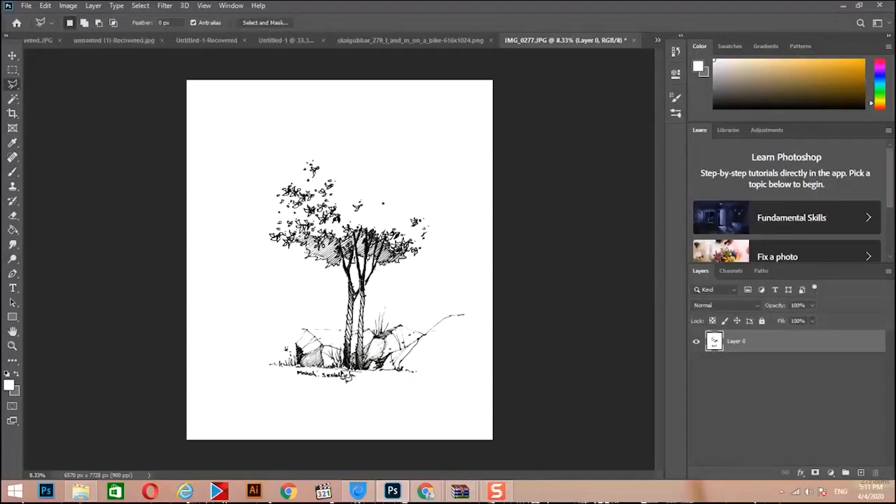
left_click(293, 371)
left_click(308, 385)
double_click(349, 386)
key("Delete")
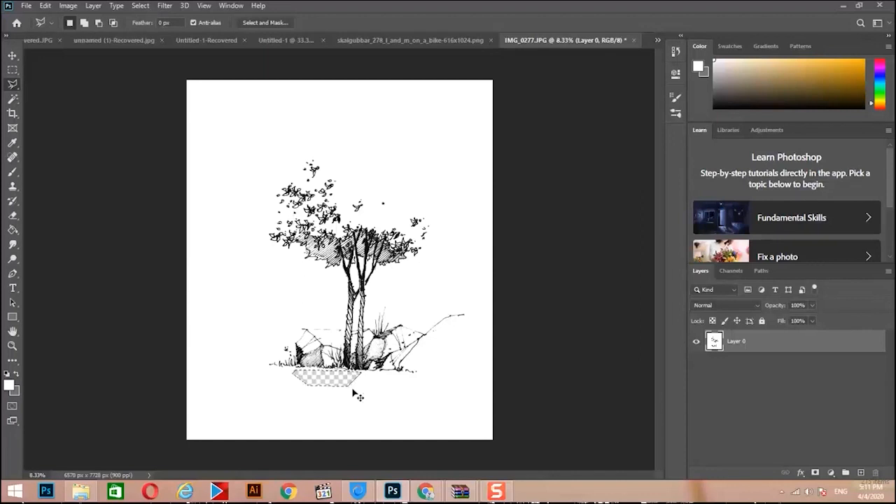
Step: Add a new layer beneath Layer 0 and fill it with white to cover the gap left by the signature
left_click(861, 474)
left_click_drag(772, 347, 762, 374)
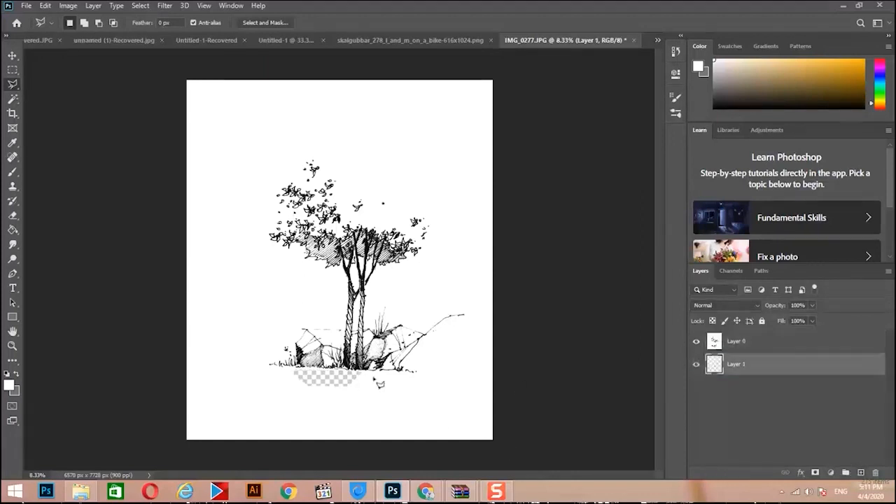
left_click(12, 229)
left_click(381, 378)
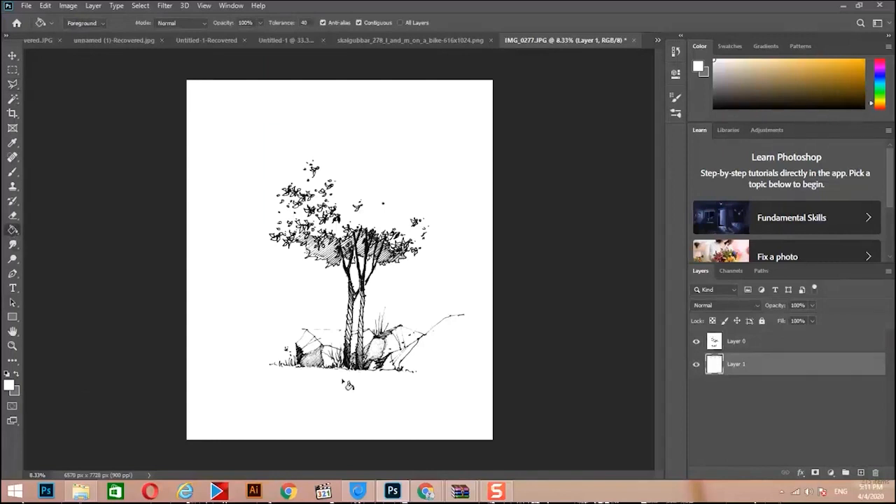
Step: Scale the tree drawing on Layer 0 up to about 112% and reposition it on the canvas
left_click(11, 69)
left_click(12, 55)
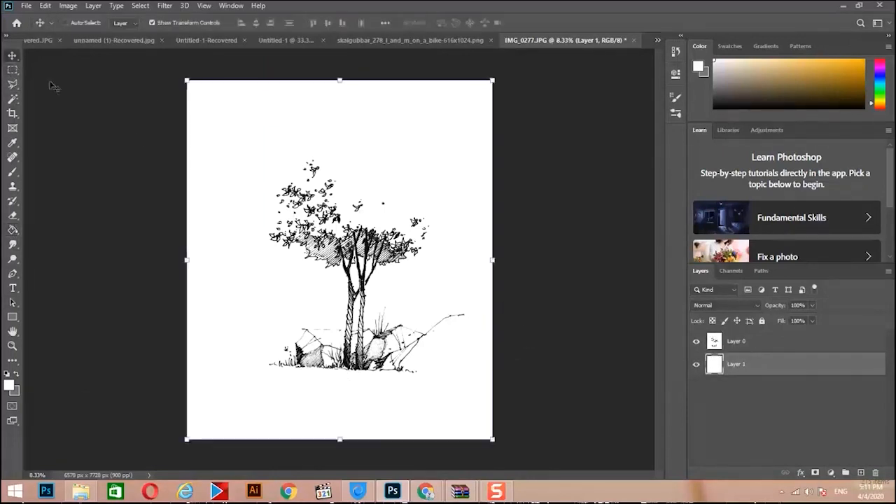
left_click_drag(499, 81, 555, 51)
left_click(755, 347)
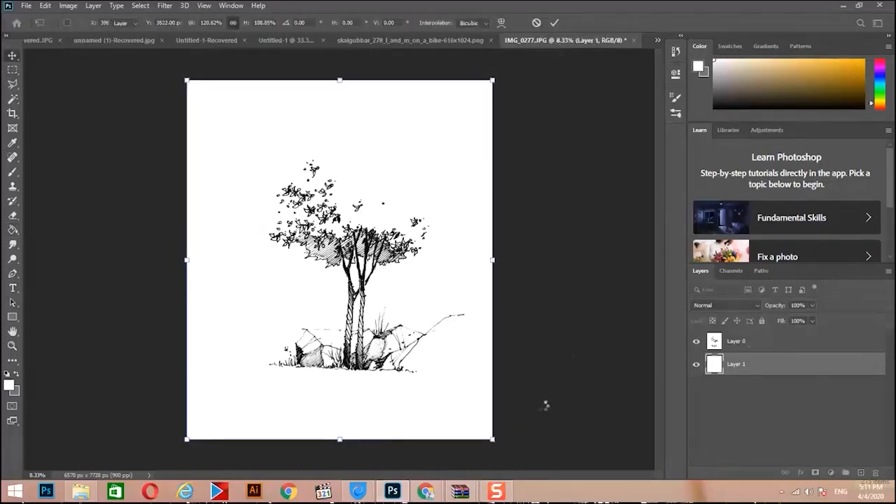
left_click_drag(187, 81, 141, 50)
left_click_drag(371, 223, 365, 252)
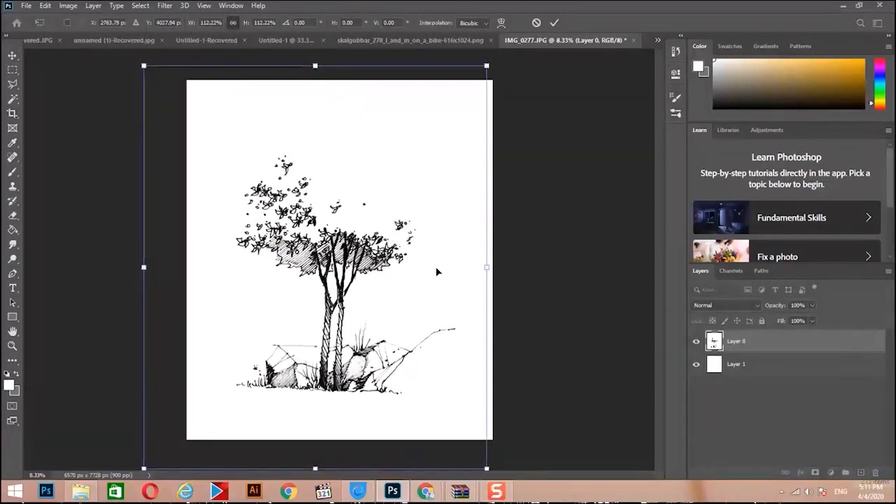
key("Return")
key("Return")
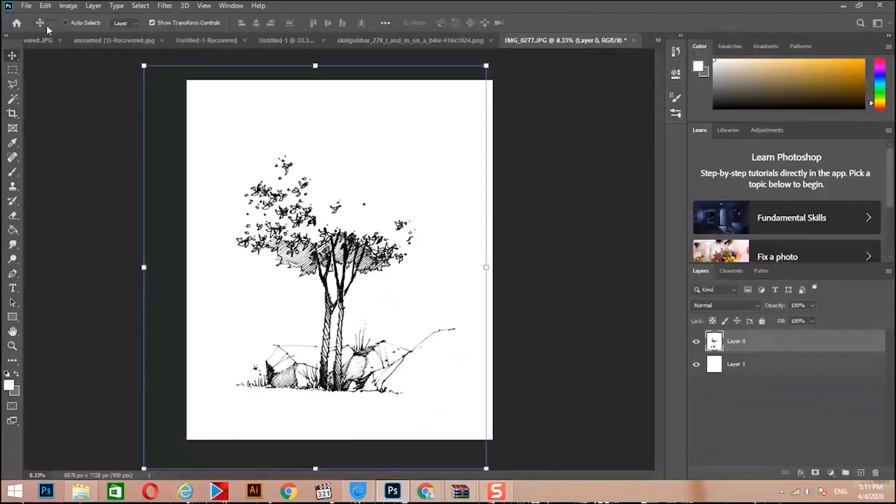
Step: Shift the enlarged tree slightly so its layer lines up with the canvas's right edge
left_click(26, 5)
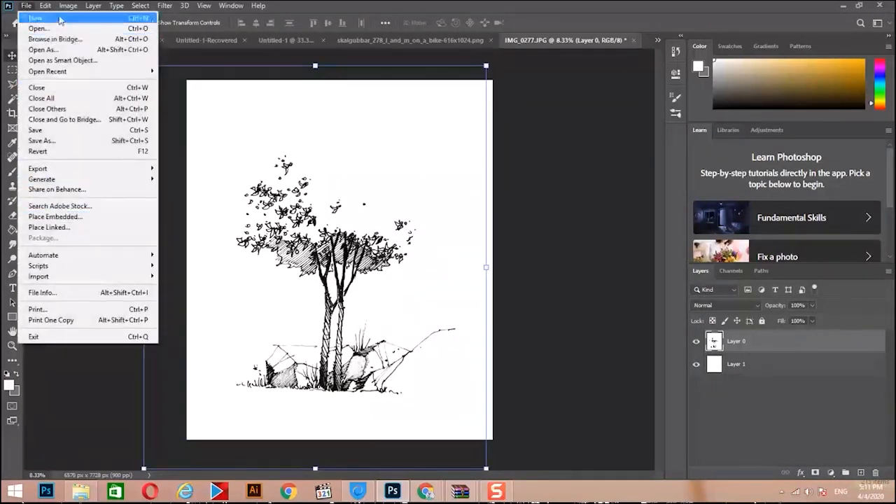
mouse_move(43, 9)
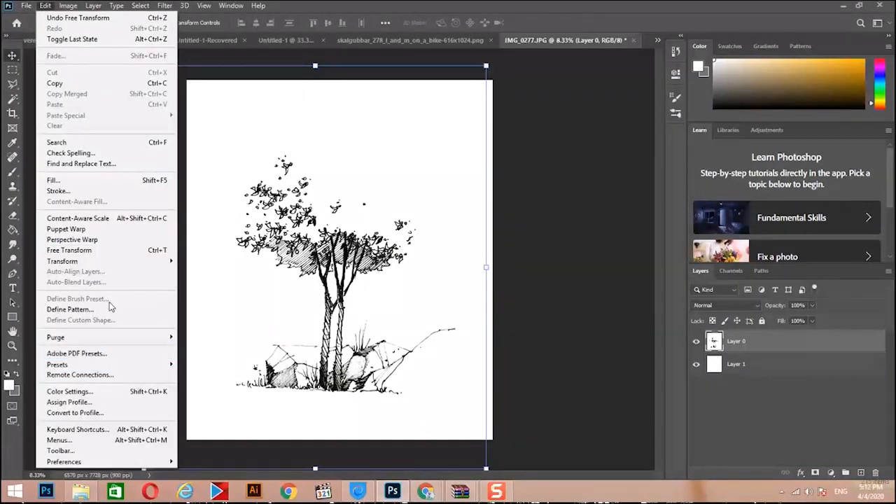
left_click(406, 255)
left_click_drag(414, 258, 421, 251)
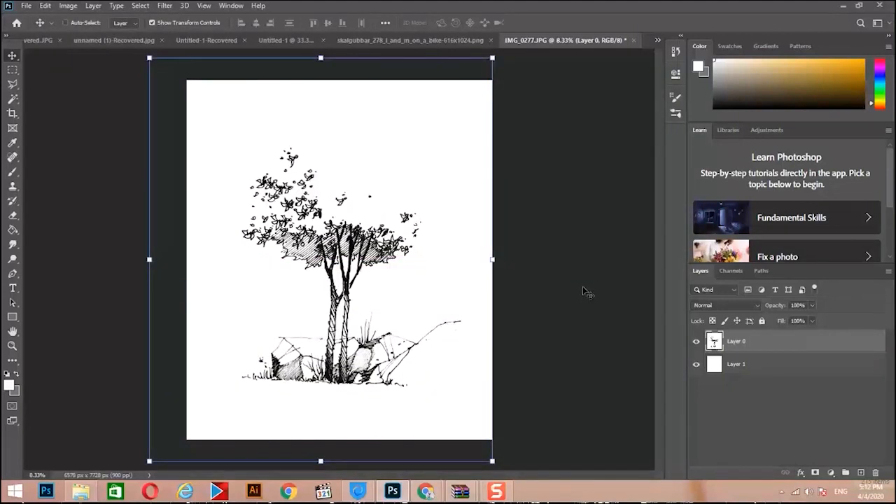
left_click(69, 6)
mouse_move(91, 21)
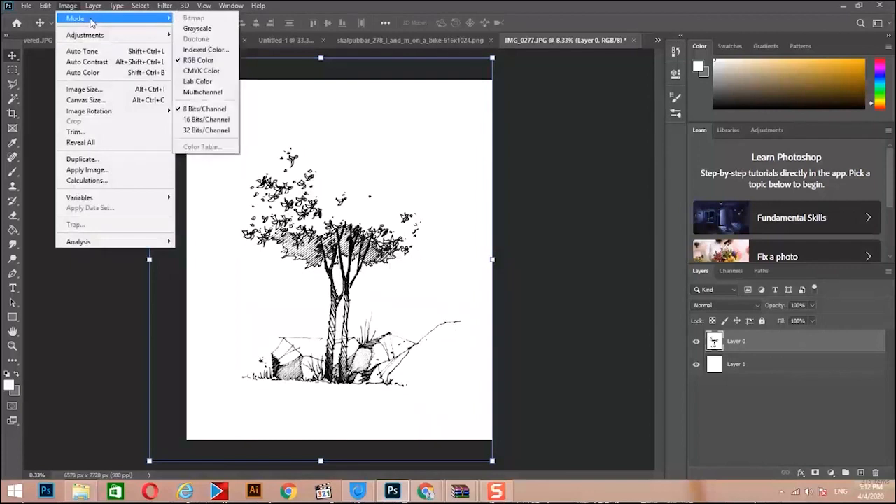
left_click(544, 253)
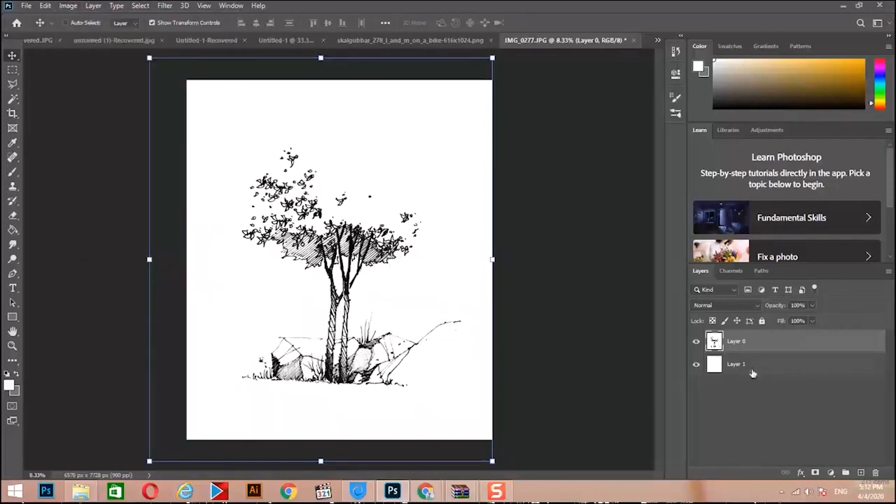
Step: Copy the tree layer into skalgubbar_278_l_and_m_on_a_bike-616x1024.png and hide that document's Layer 1
left_click_drag(714, 343, 334, 271)
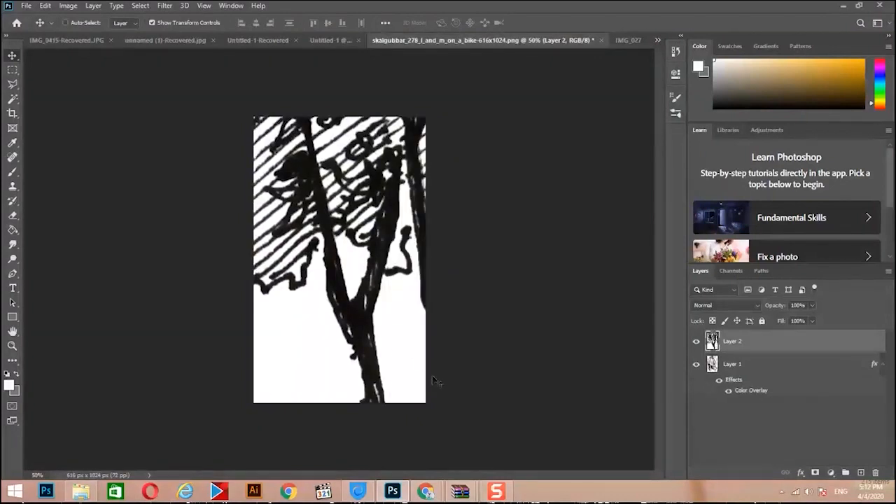
left_click_drag(345, 325, 307, 343)
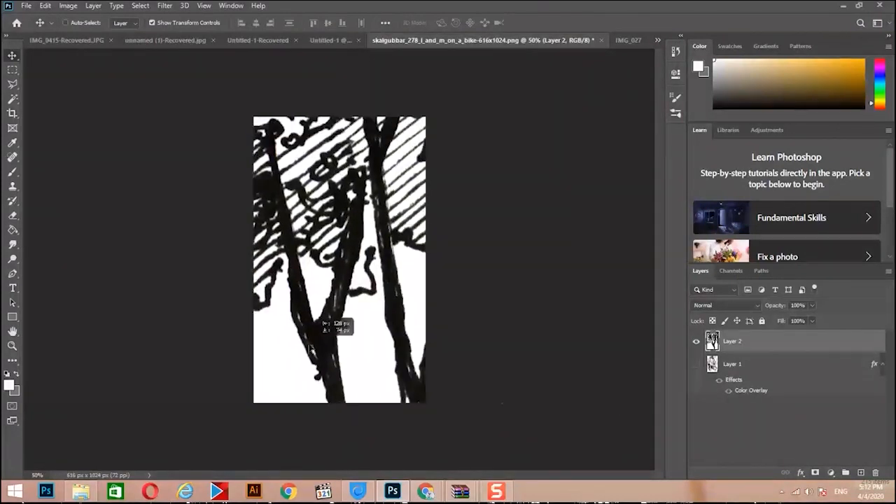
Step: Scale the copied tree layer down to 15.68% and position it so the whole tree fits on the canvas
key("ctrl+minus")
key("ctrl+minus")
key("ctrl+minus")
key("ctrl+minus")
key("ctrl+minus")
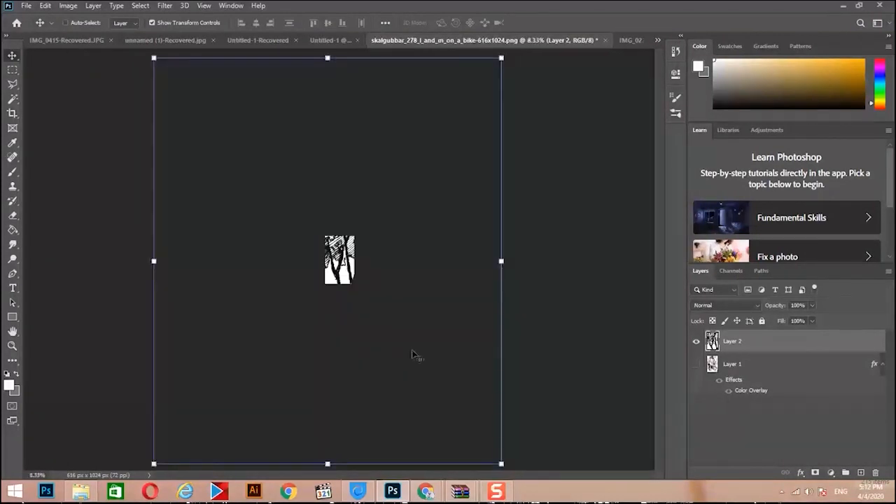
left_click(502, 464)
left_click_drag(501, 463, 247, 168)
left_click_drag(222, 124, 362, 281)
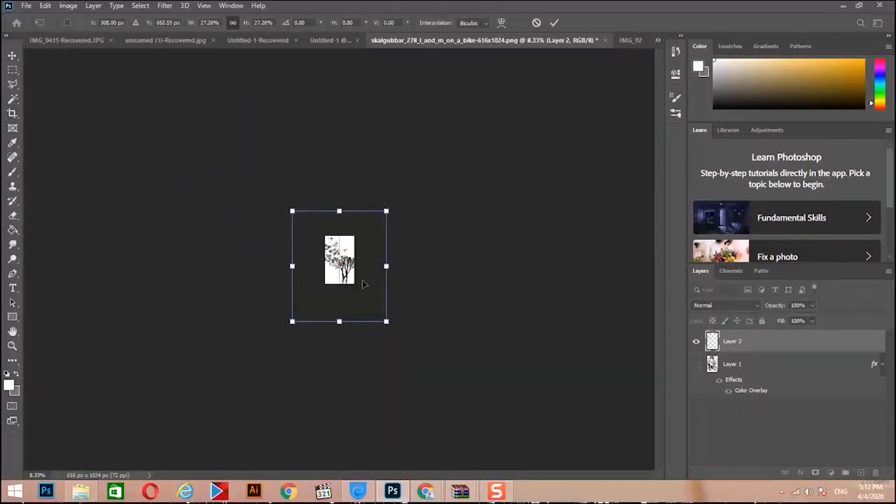
key("ctrl+plus")
key("ctrl+plus")
left_click_drag(481, 447, 361, 324)
left_click_drag(335, 286, 375, 324)
left_click_drag(422, 367, 394, 357)
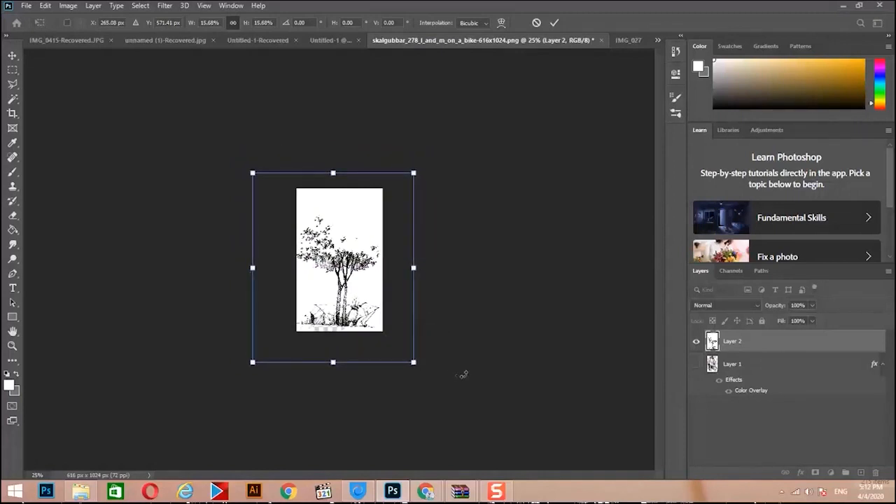
key("Return")
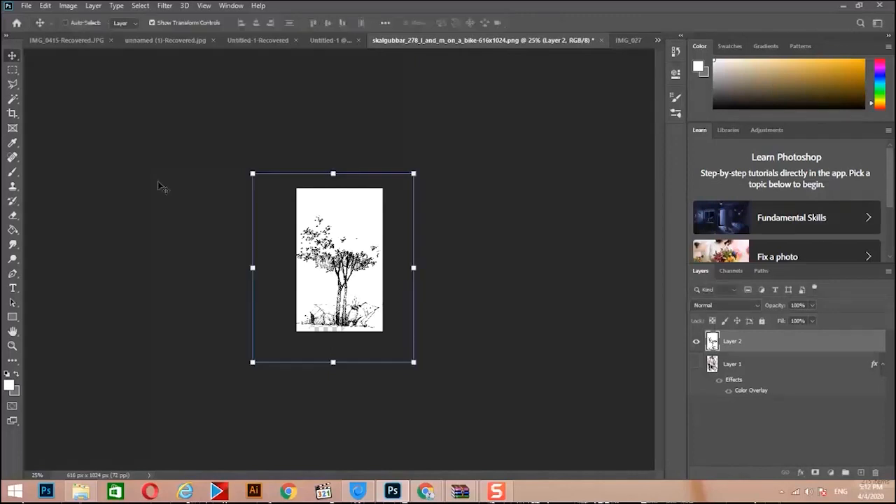
Step: Define a brush preset from the tree drawing, named "tree" followed by the artist's surname
left_click(45, 5)
mouse_move(97, 262)
left_click(95, 298)
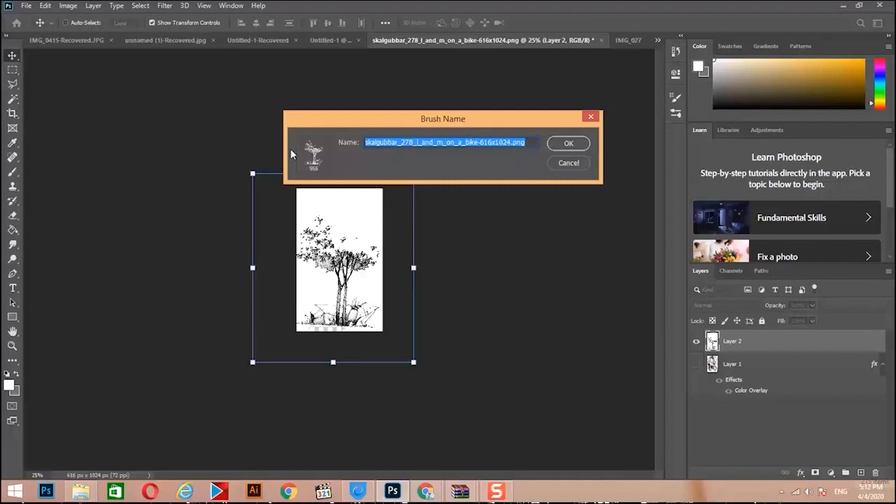
type("tree seddigh")
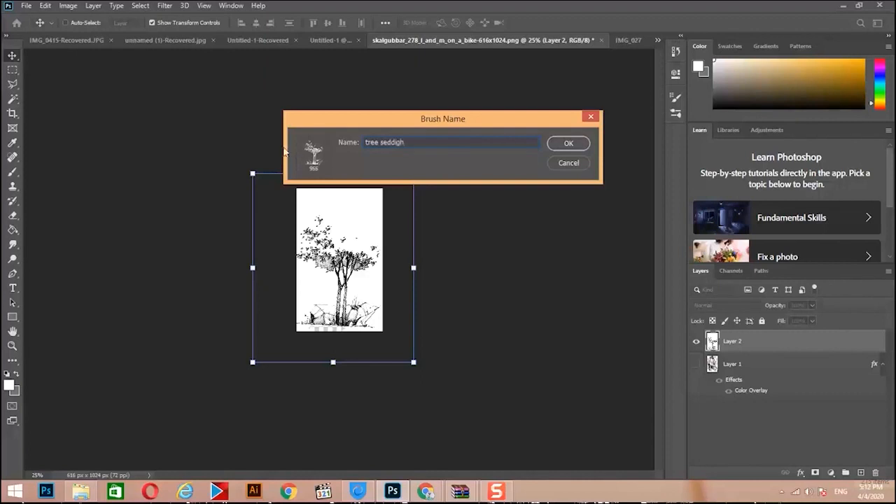
left_click(568, 145)
Step: Activate the Brush tool and add a new layer above Layer 3 in the IMG_0415-Recovered.JPG document
key("b")
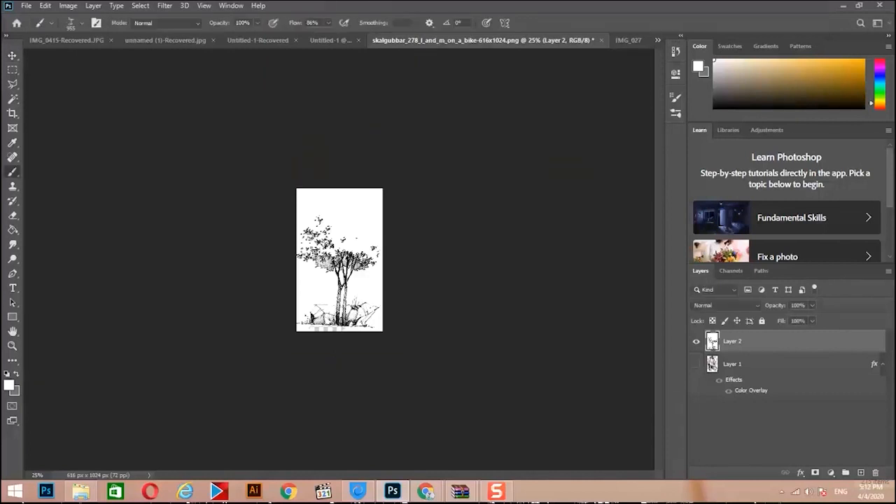
left_click(65, 40)
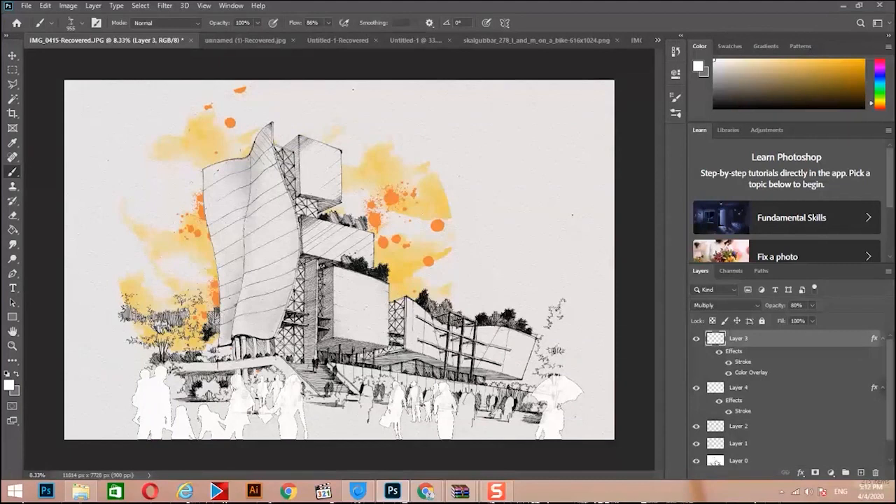
left_click(232, 41)
left_click(98, 40)
left_click(861, 472)
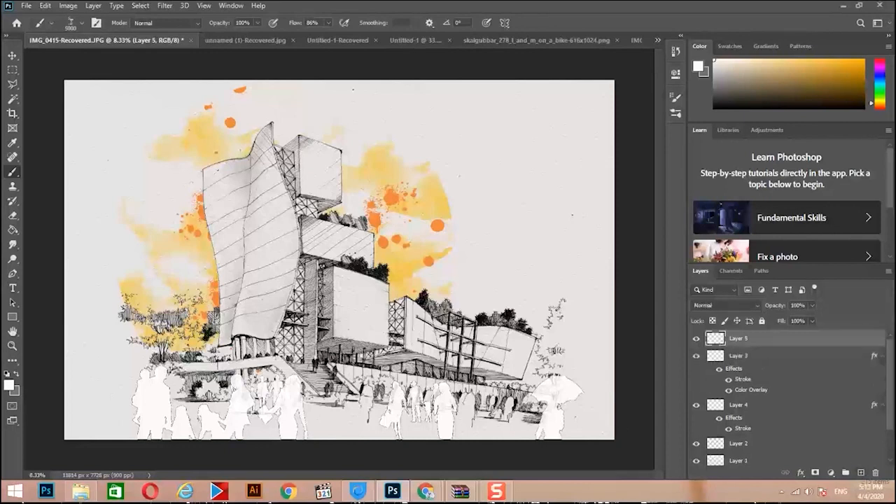
Step: Set the foreground colour to black 000000 and stamp the tree brush at 5000 px over the umbrella figure near the poster's lower-right corner
left_click(9, 384)
left_click_drag(628, 368, 542, 477)
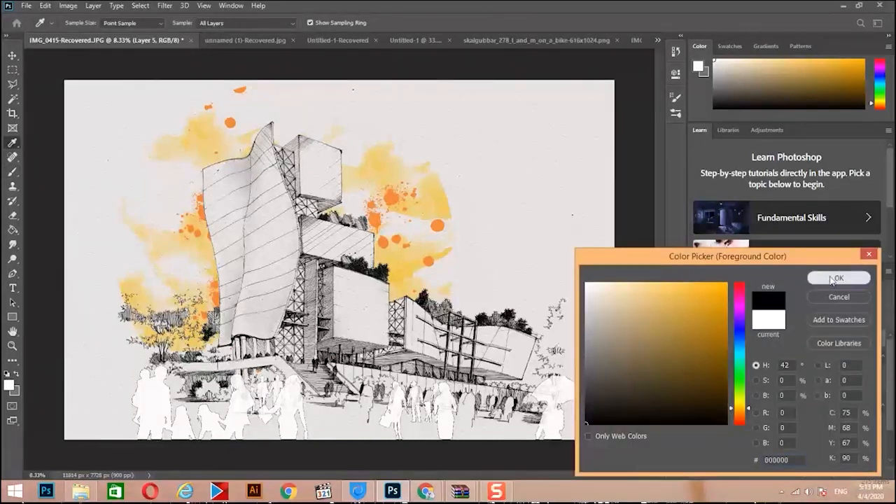
left_click(837, 278)
left_click(568, 385)
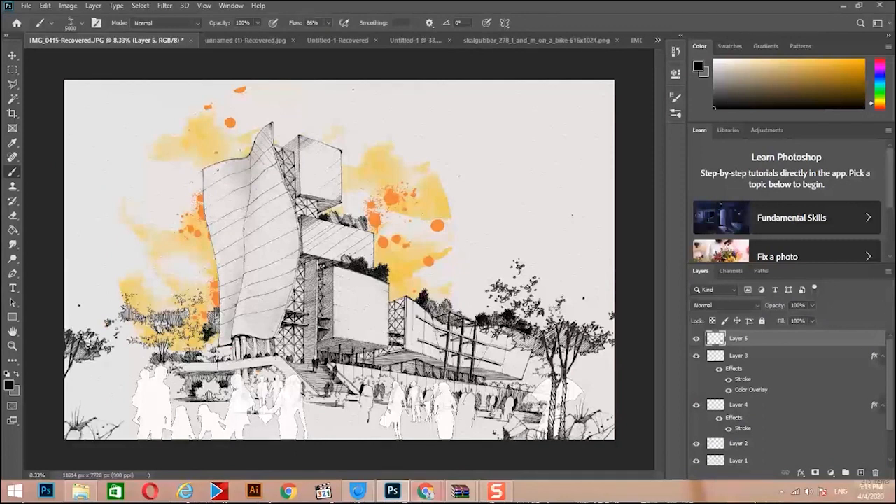
Step: Move the stamped tree's Layer 5 beneath Layer 3 so the tree sits behind the white figures
mouse_move(425, 491)
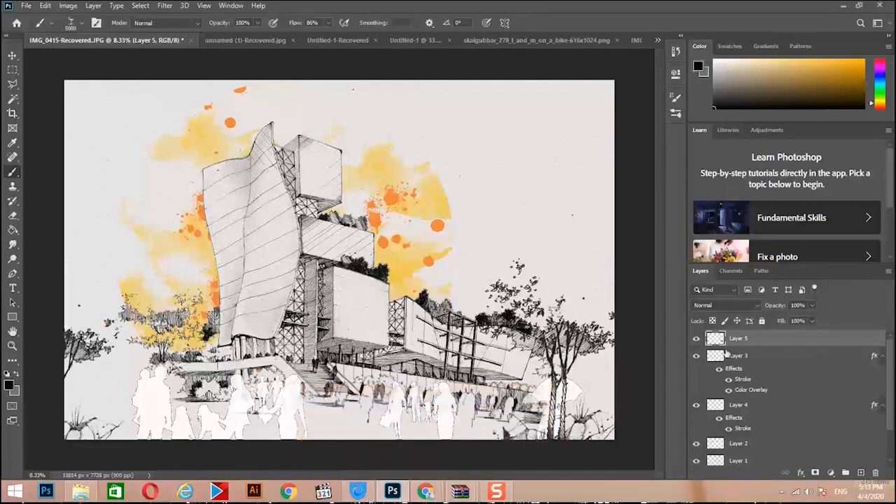
left_click_drag(721, 395, 723, 397)
scroll(726, 398, "down", 2)
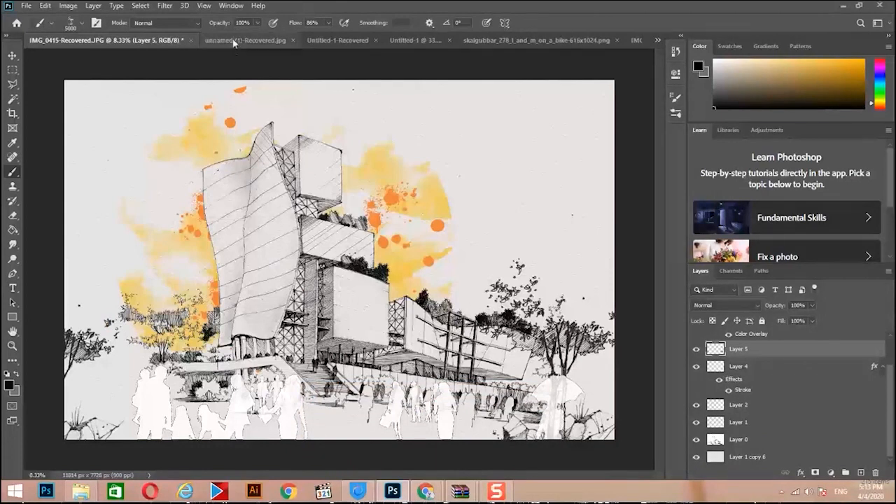
Step: Switch to the Untitled-1 poster with the blue watercolour sky and add a new layer above Layer 7
left_click(238, 41)
left_click(336, 40)
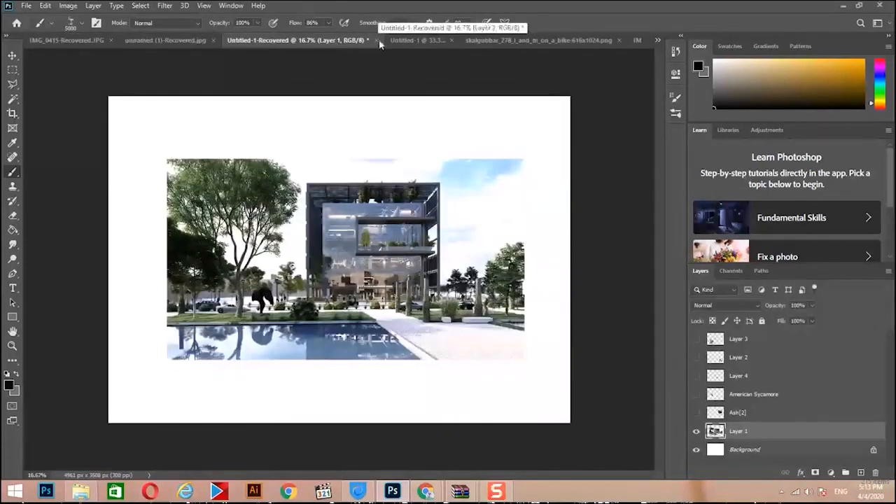
left_click(418, 41)
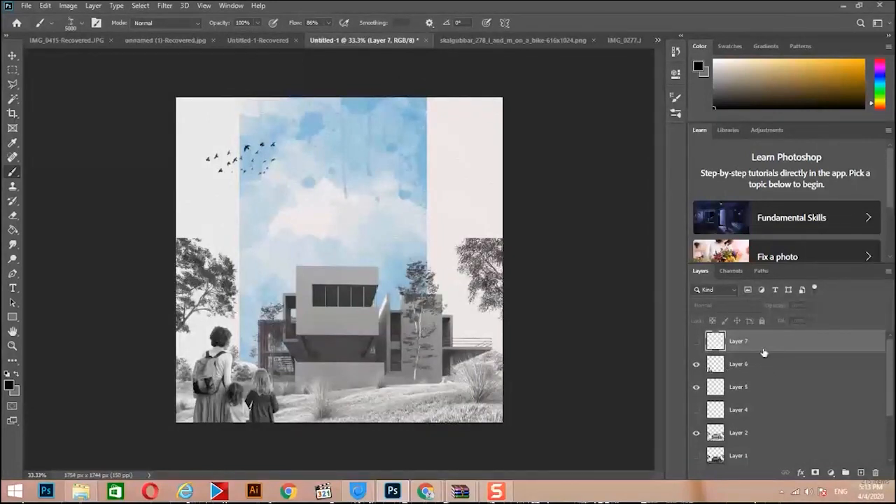
left_click(860, 472)
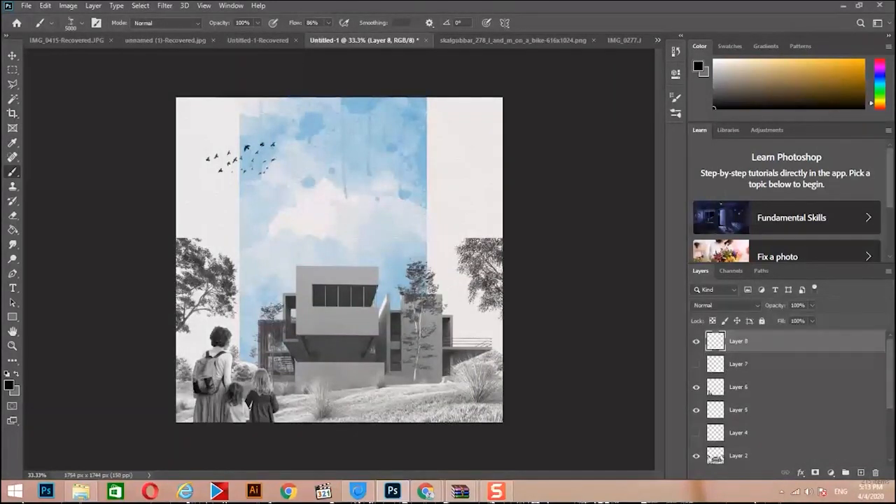
Step: Reduce the tree brush to 1800 px and stamp one black tree on the new layer along the poster's right side
key("bracketleft")
key("bracketleft")
key("bracketleft")
key("bracketleft")
key("bracketleft")
key("bracketleft")
key("bracketleft")
key("bracketleft")
key("bracketleft")
key("bracketleft")
key("bracketleft")
key("bracketleft")
key("bracketleft")
key("bracketleft")
key("bracketleft")
key("bracketleft")
key("bracketleft")
left_click(437, 285)
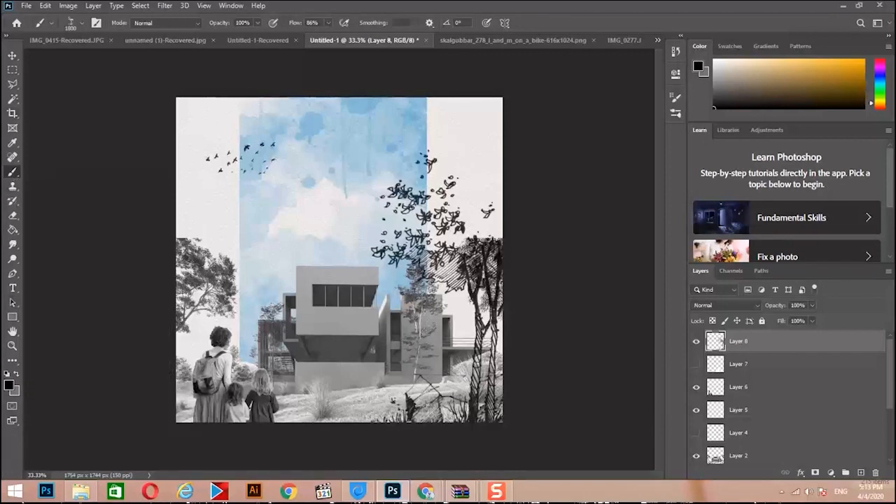
left_click(12, 70)
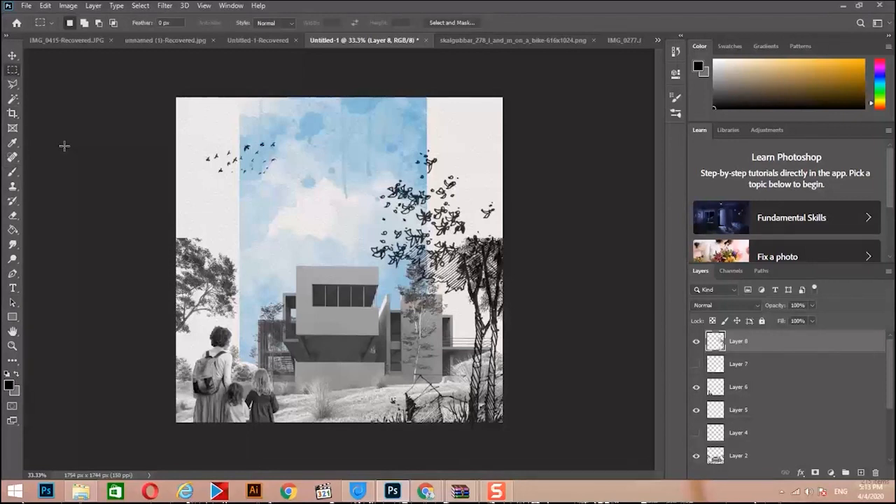